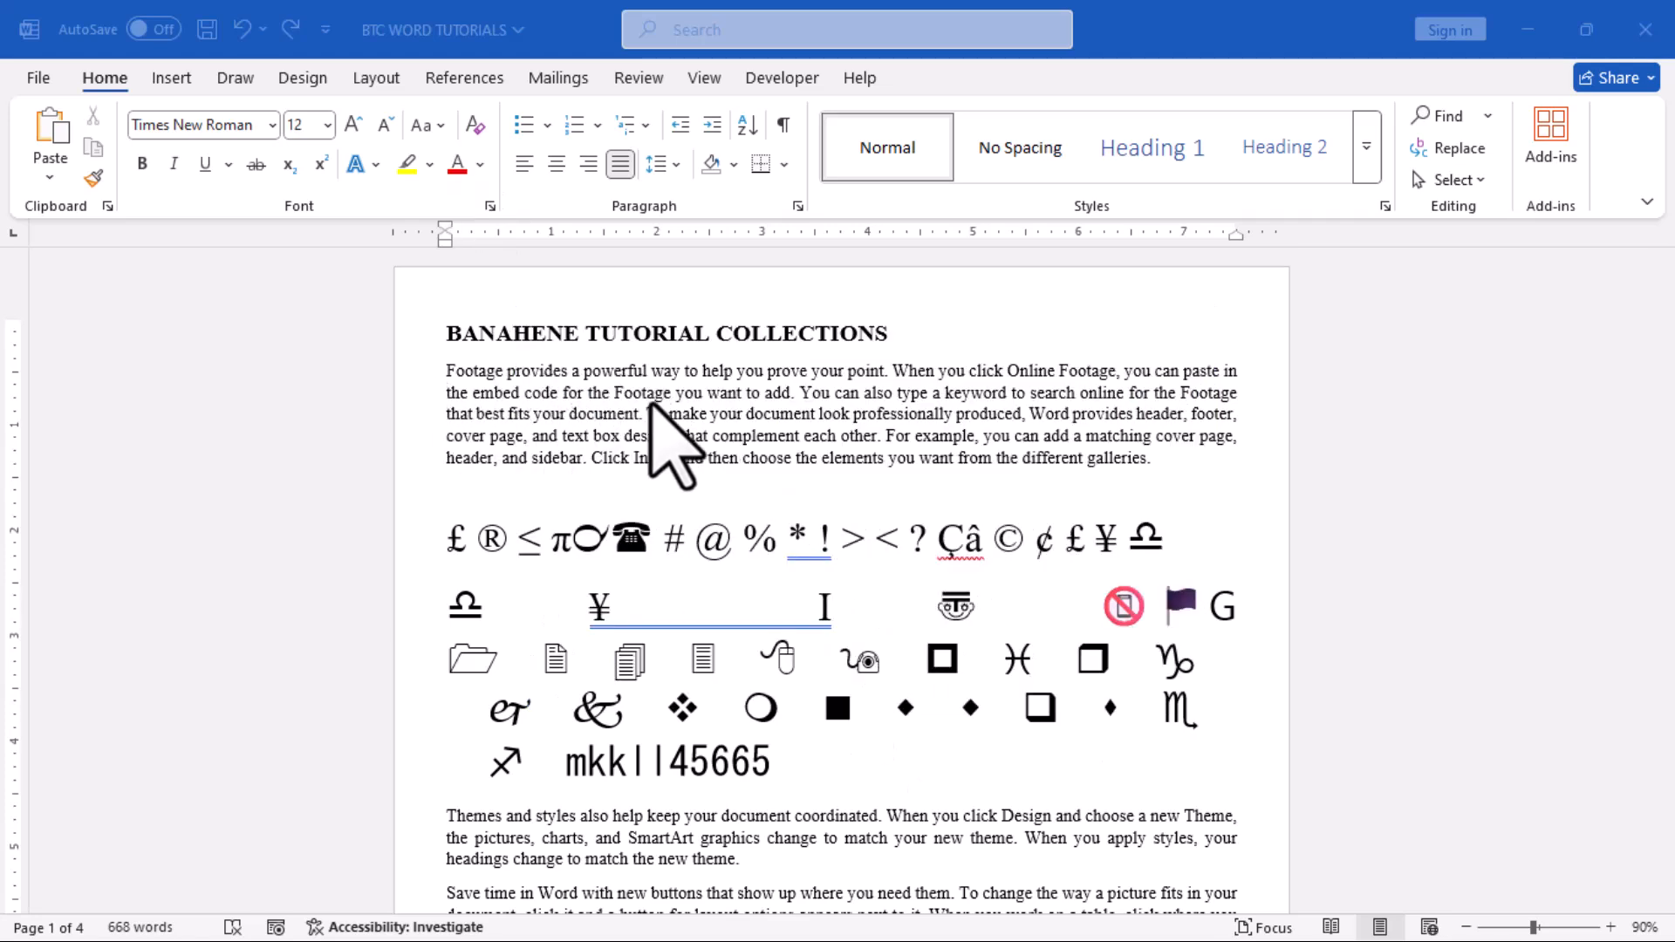
Format the first body paragraph below the heading with red font colour, bold, italic and size 14.
{"action": "left_click", "coordinate": [621, 412]}
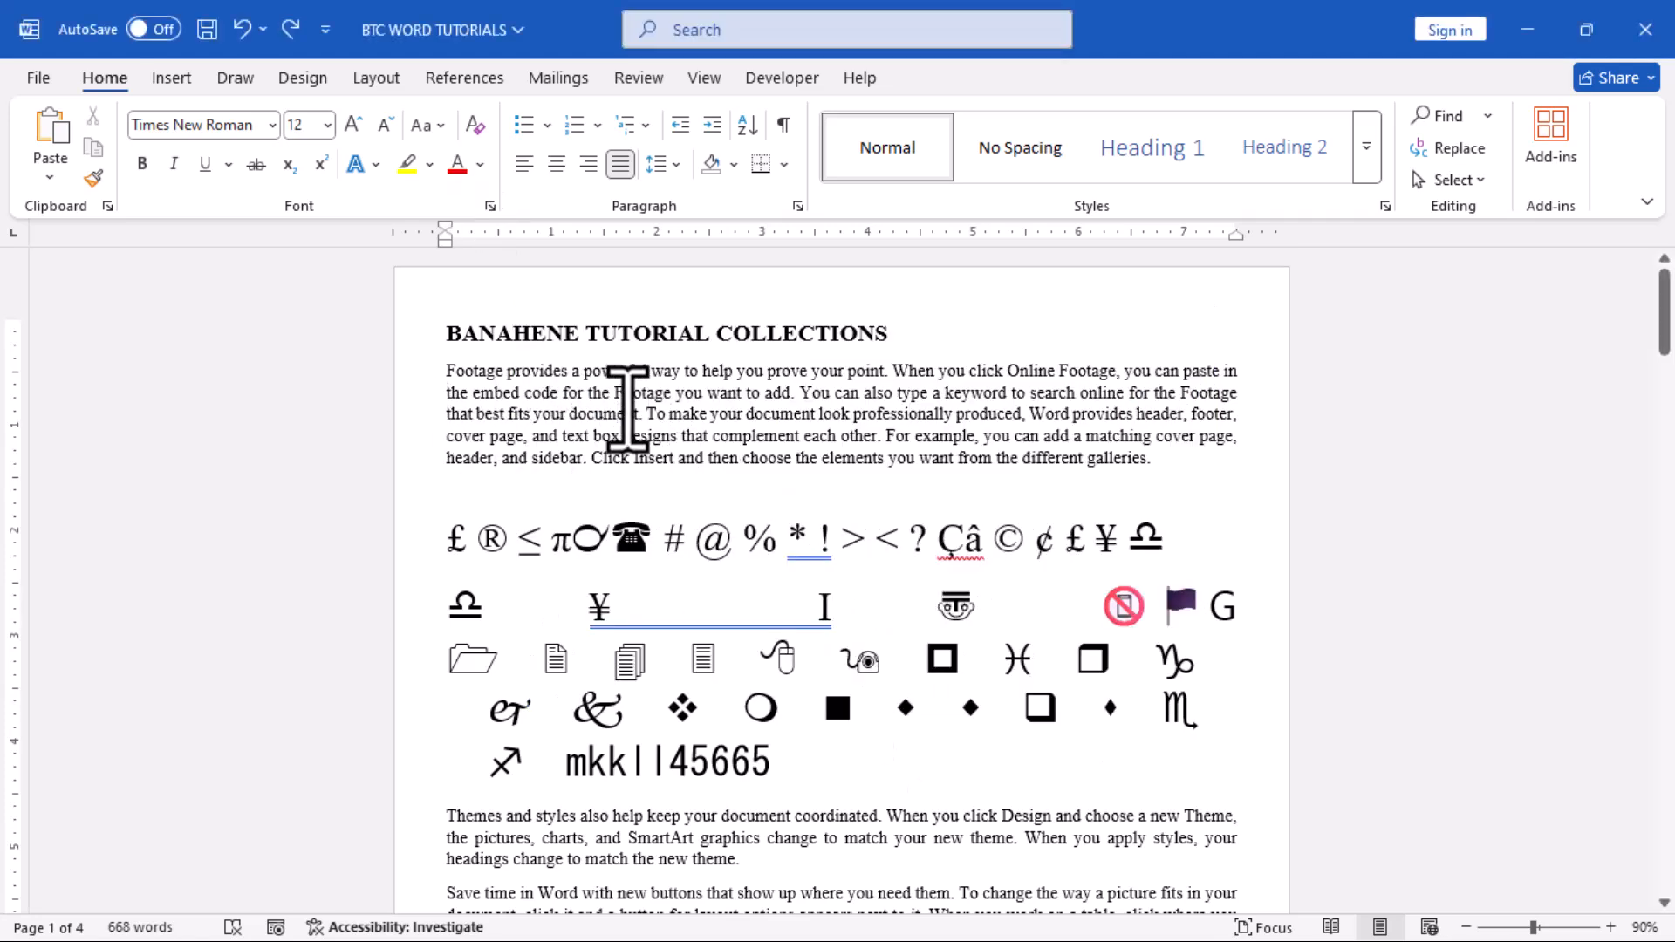
{"action": "triple_click", "coordinate": [624, 408]}
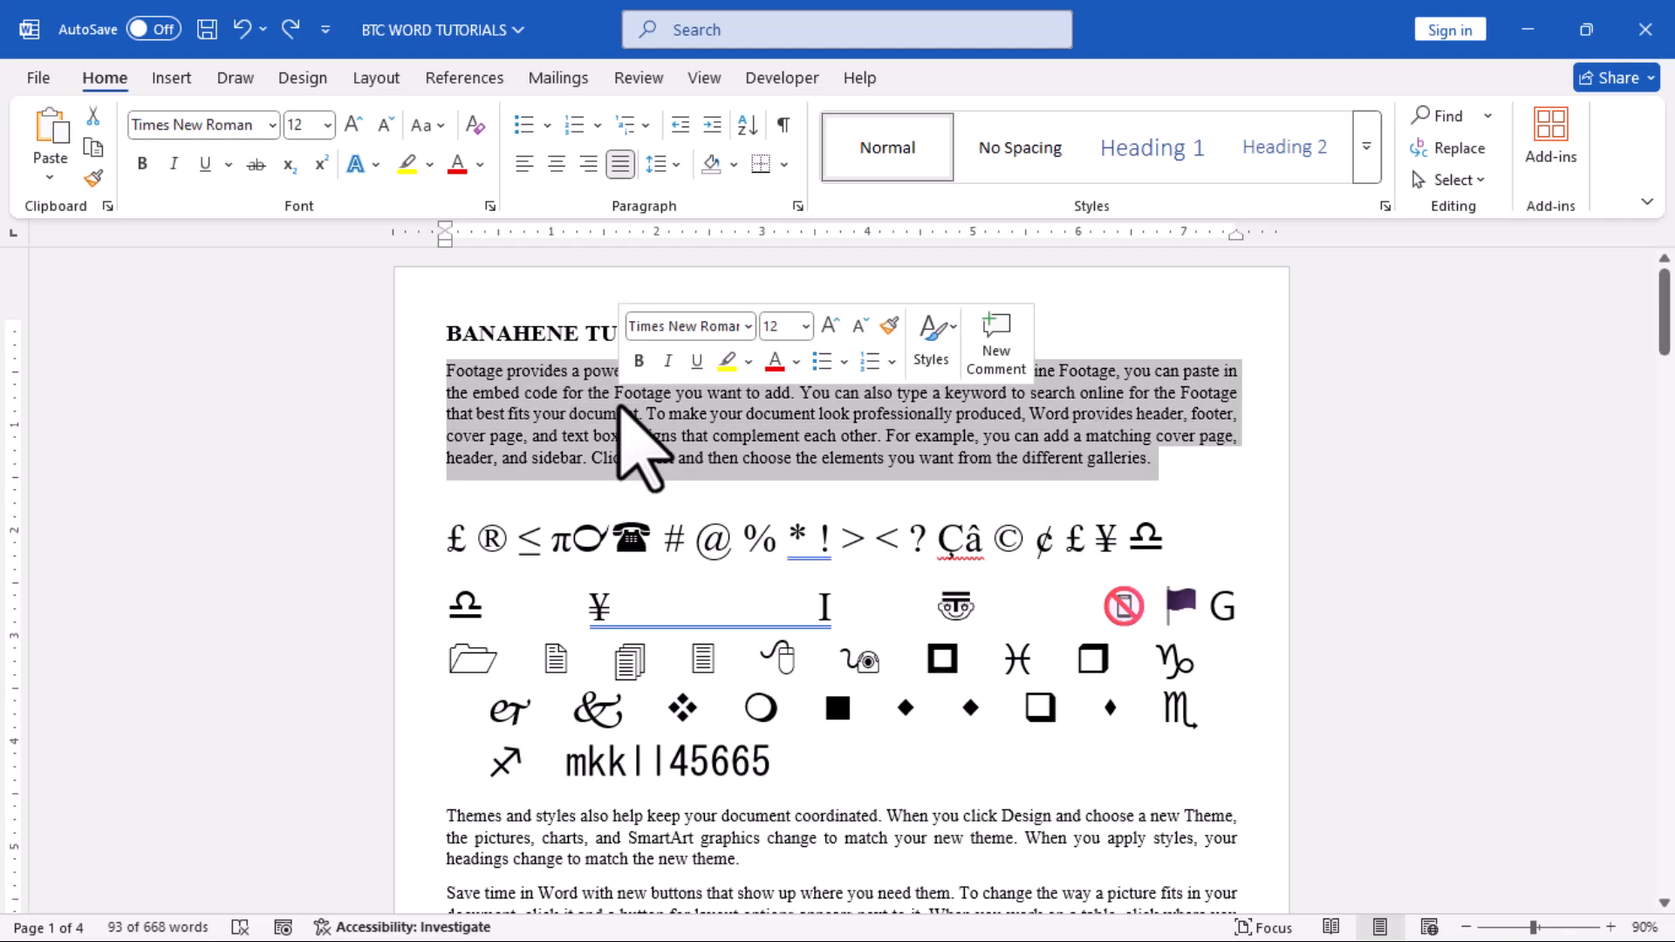
{"action": "left_click", "coordinate": [456, 164]}
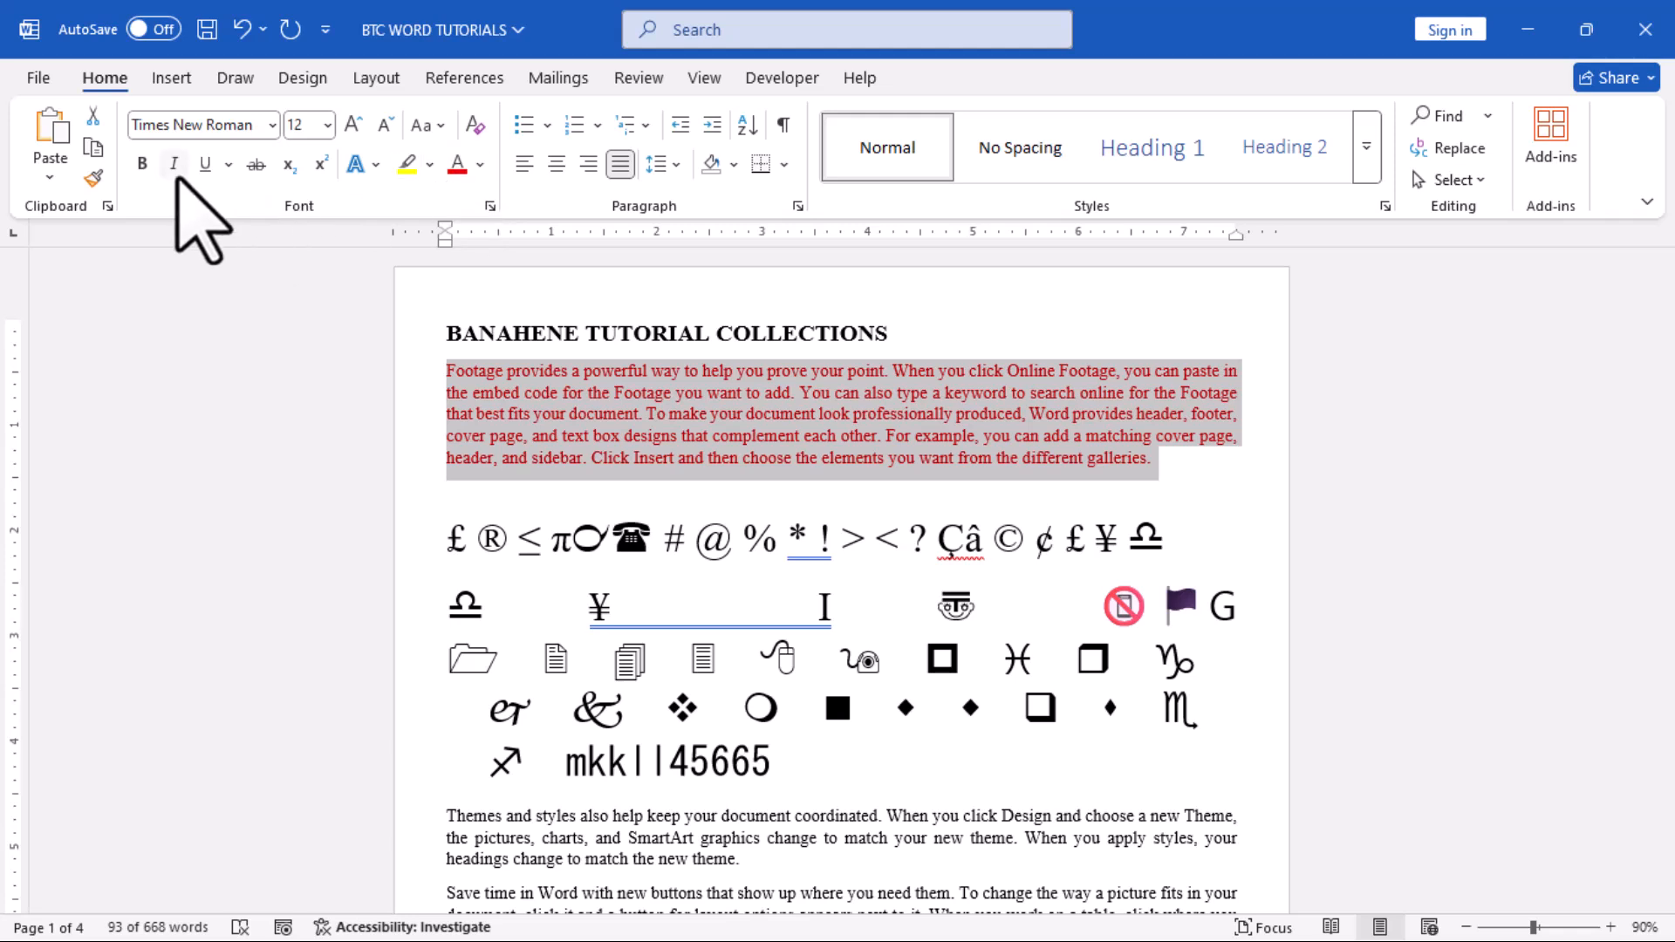
{"action": "left_click", "coordinate": [142, 164]}
{"action": "left_click", "coordinate": [174, 164]}
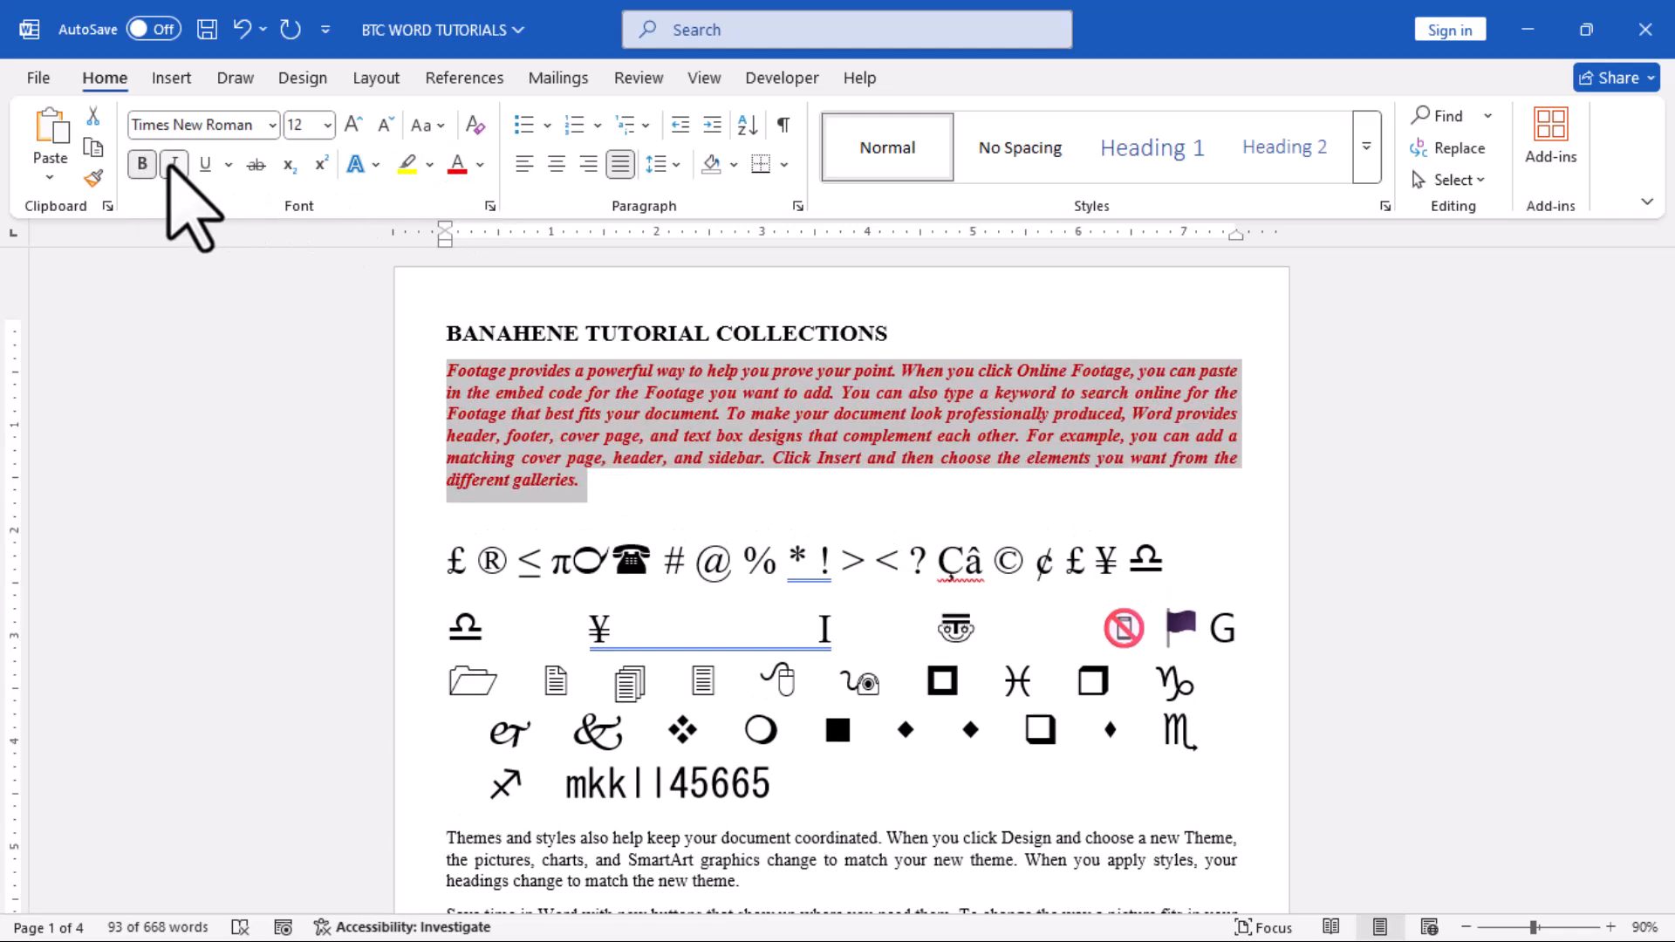
{"action": "left_click", "coordinate": [353, 125]}
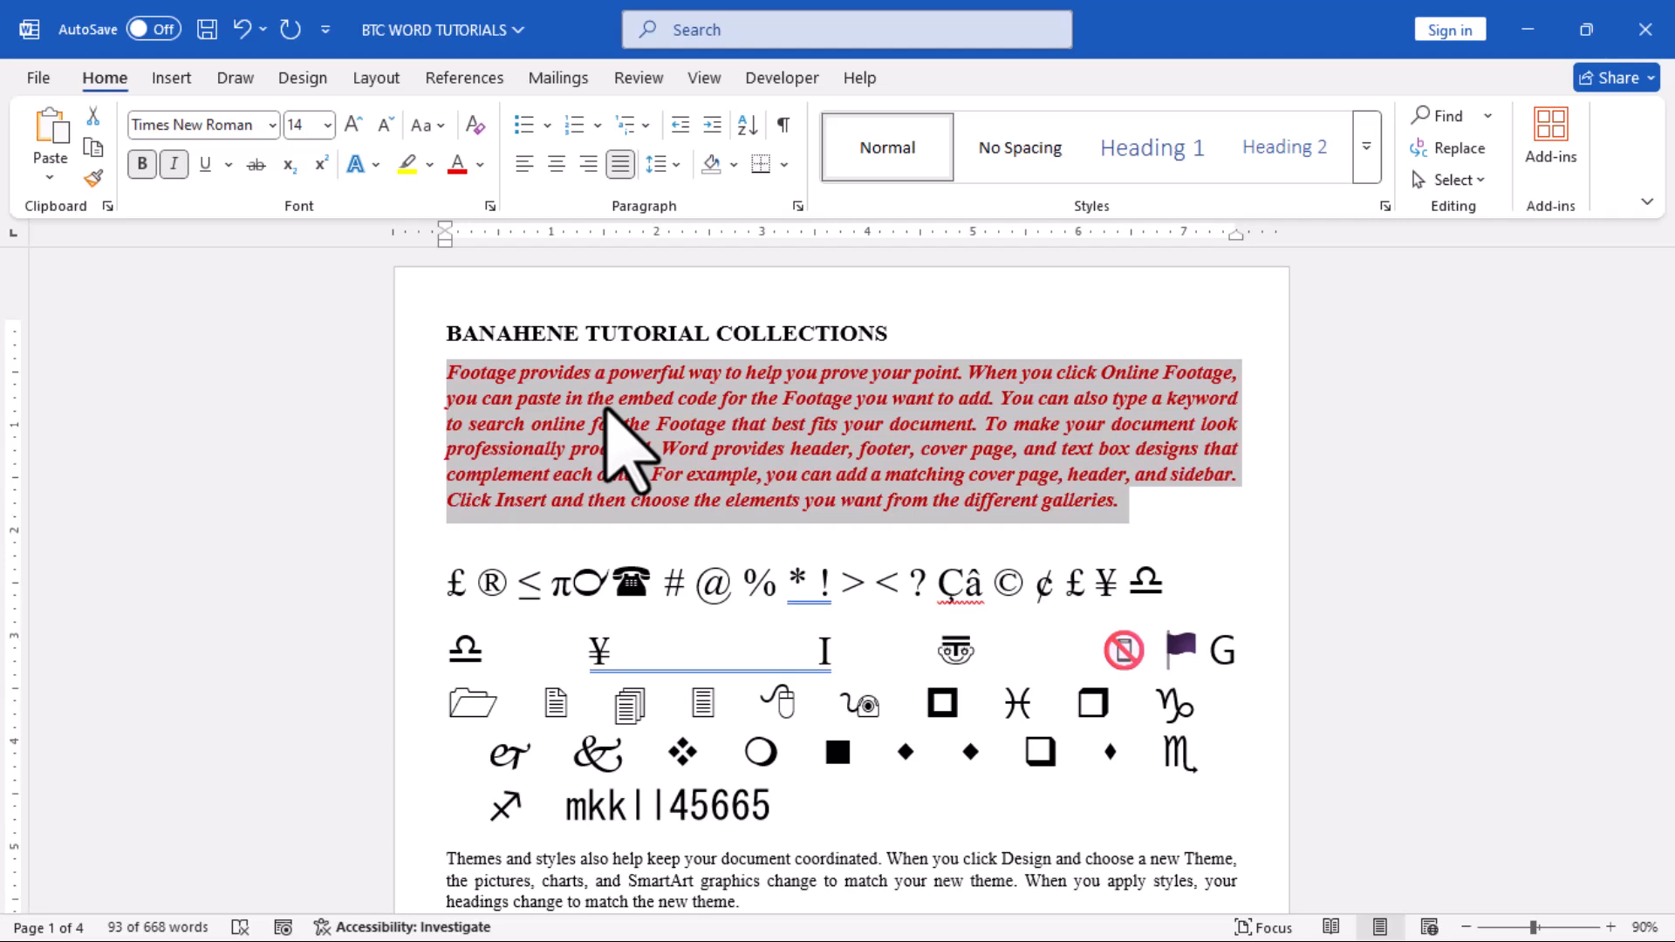
Clear all character formatting from the selected first body paragraph, restoring its default font.
{"action": "key", "text": "ctrl+space"}
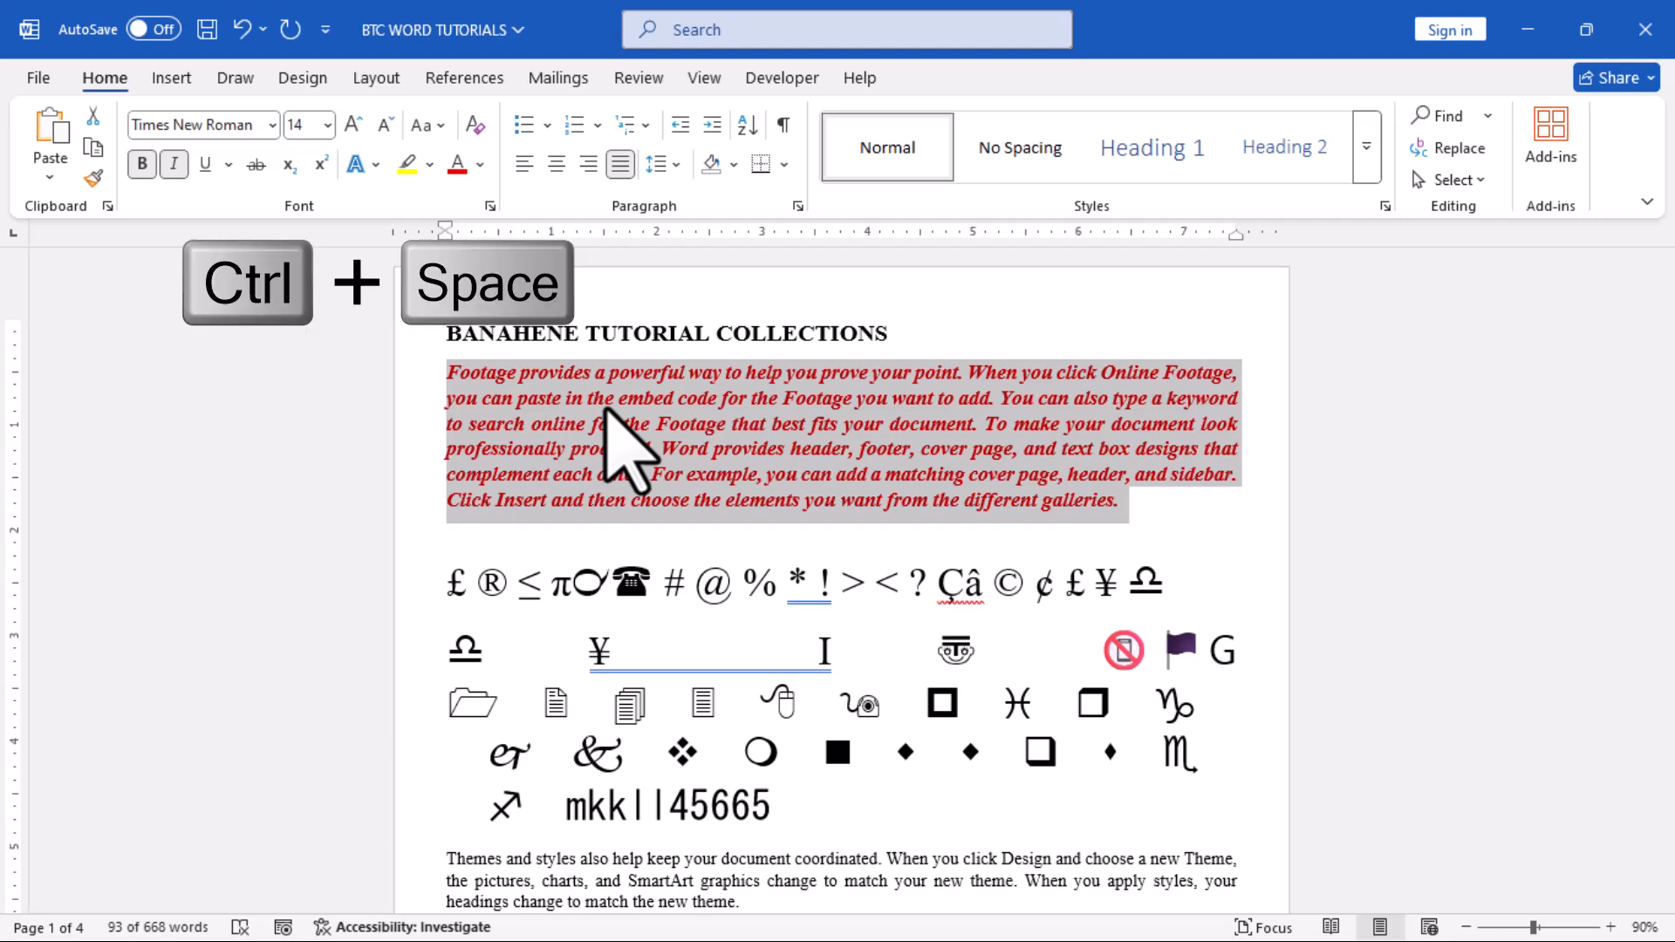
{"action": "key", "text": "ctrl+space"}
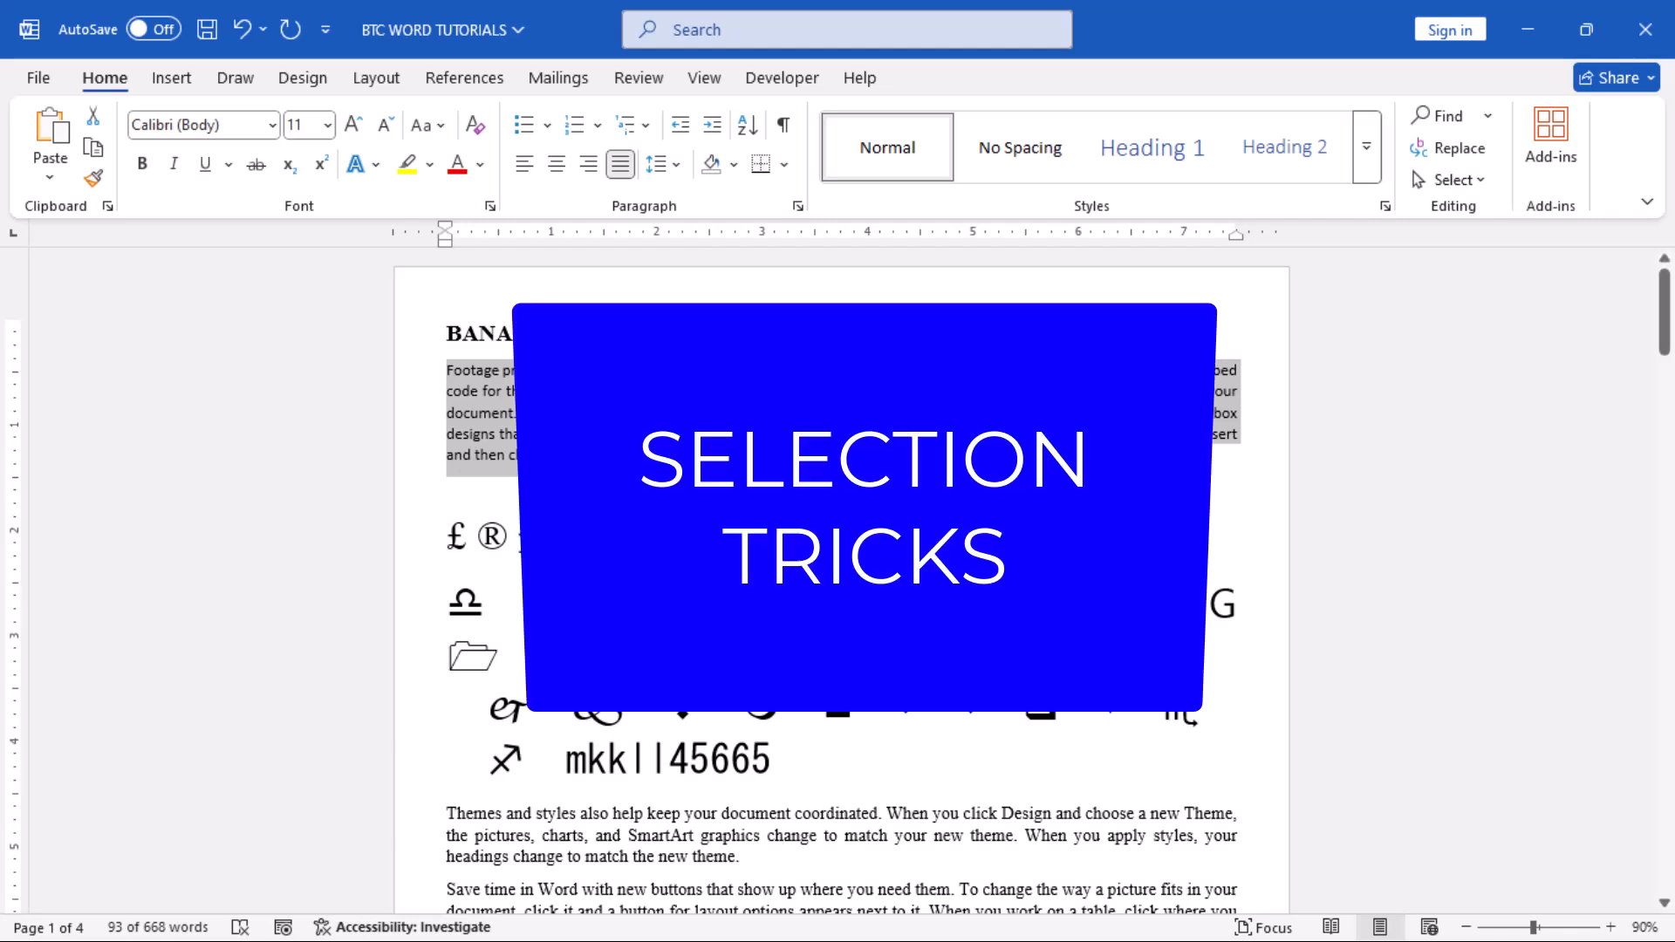
Select the whole first body paragraph, once from within its text and once from the page margin, clearing the selection each time.
{"action": "left_click", "coordinate": [610, 489]}
{"action": "left_click", "coordinate": [661, 407]}
{"action": "triple_click", "coordinate": [652, 411]}
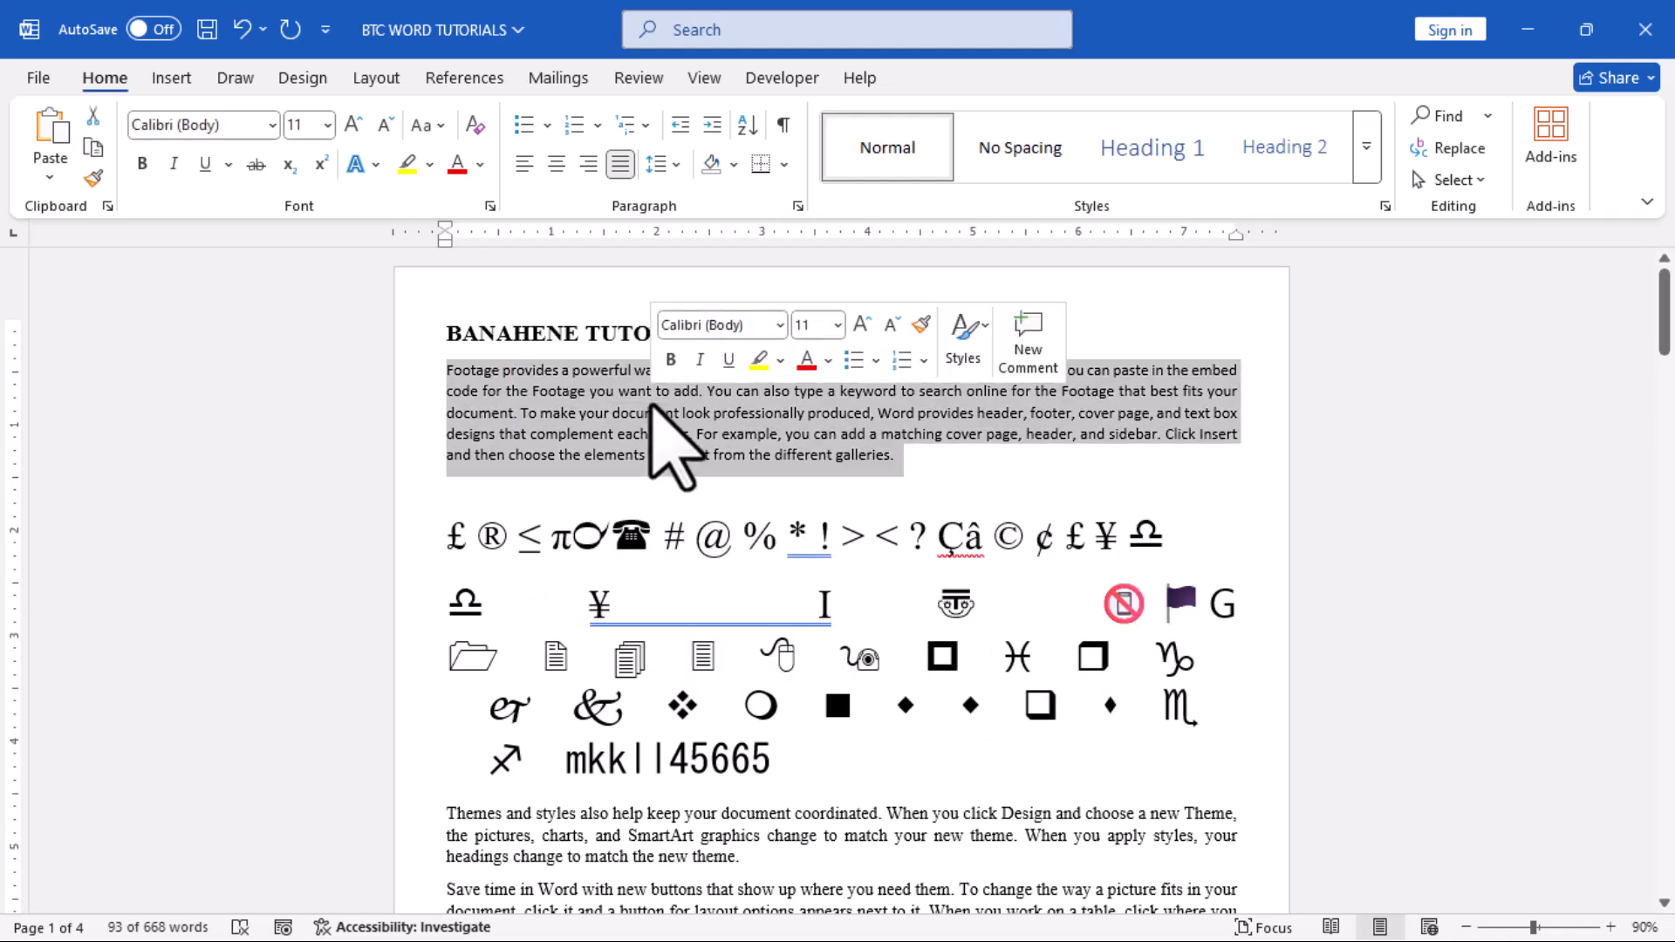
{"action": "left_click", "coordinate": [657, 410]}
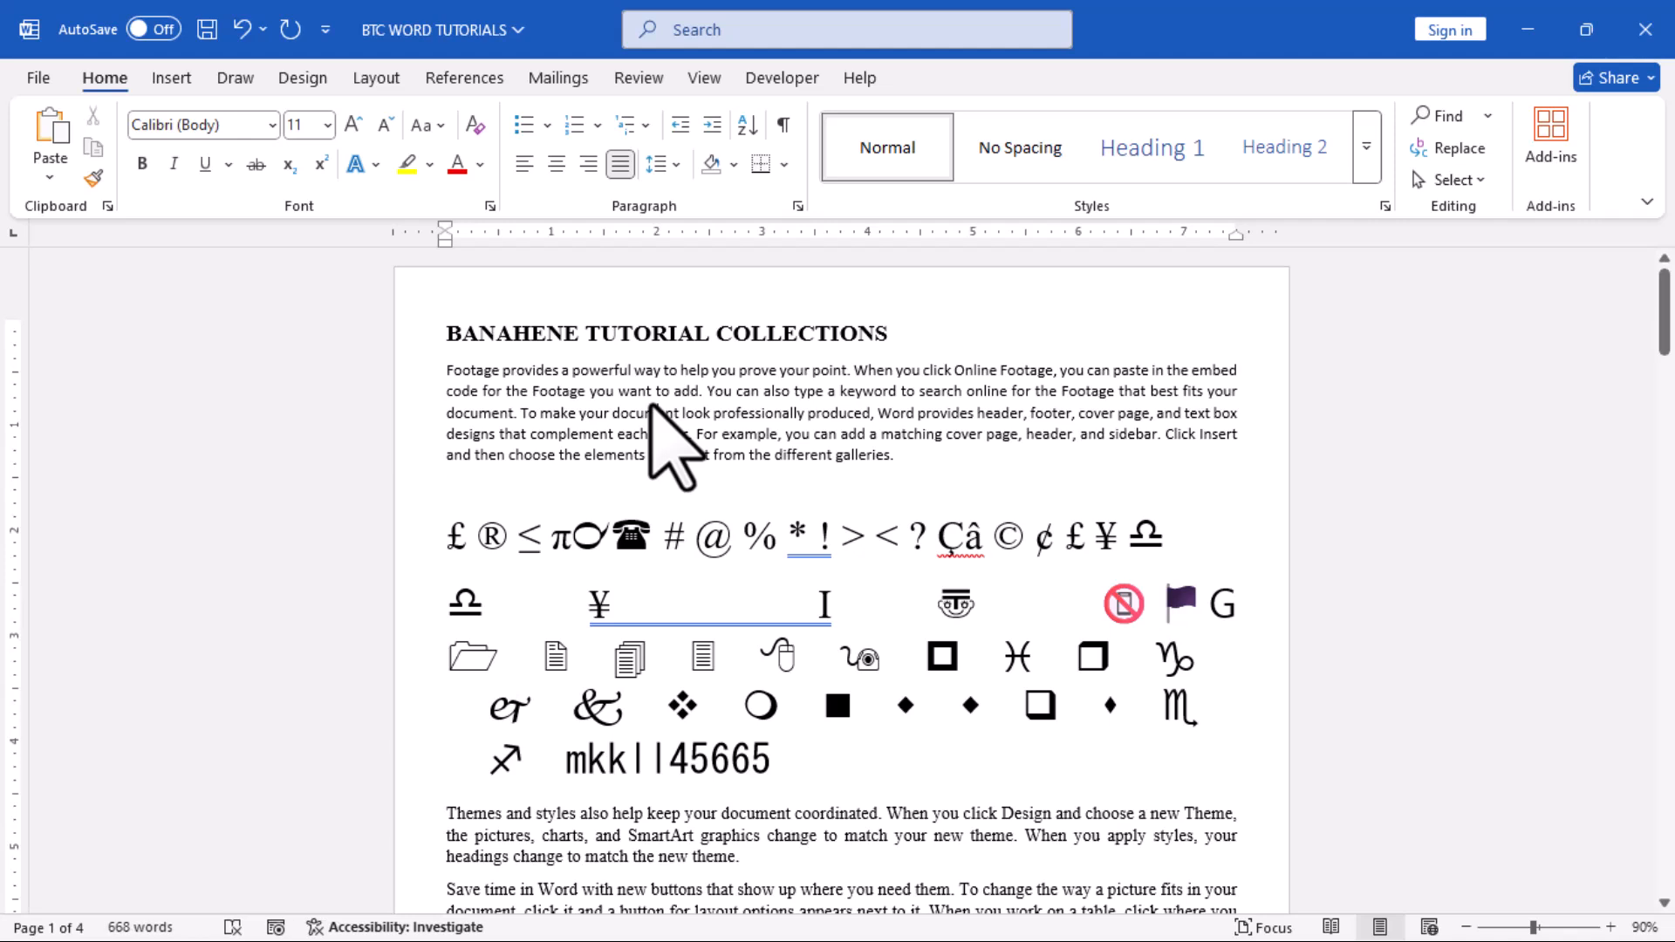
{"action": "double_click", "coordinate": [402, 385]}
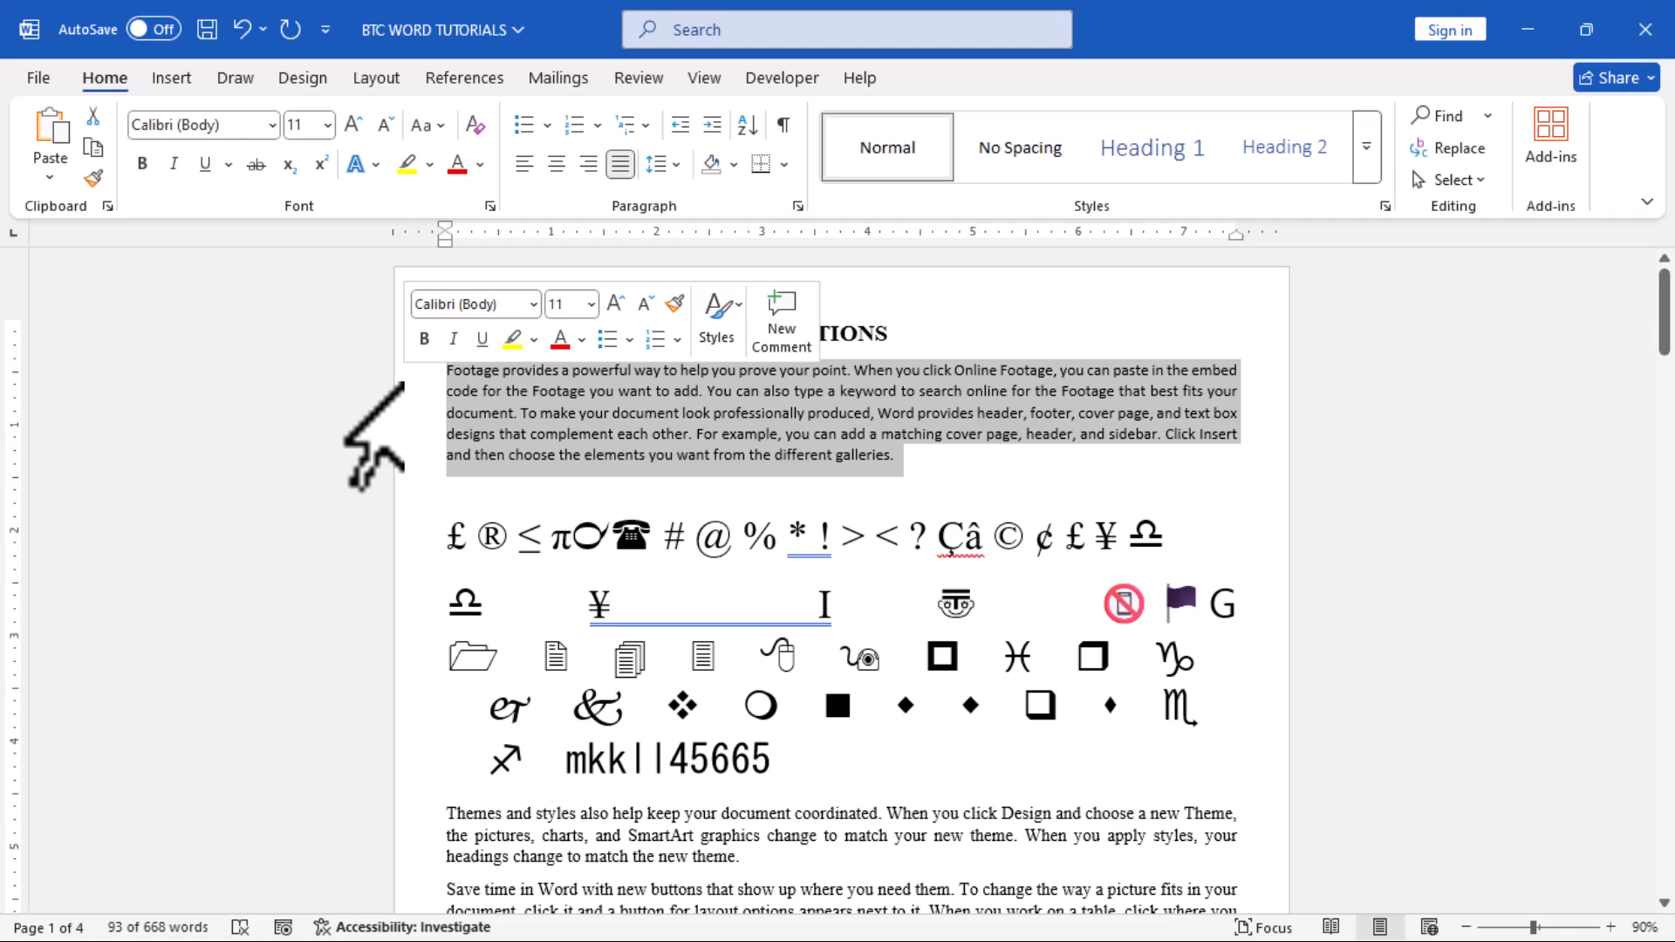
{"action": "left_click", "coordinate": [441, 415]}
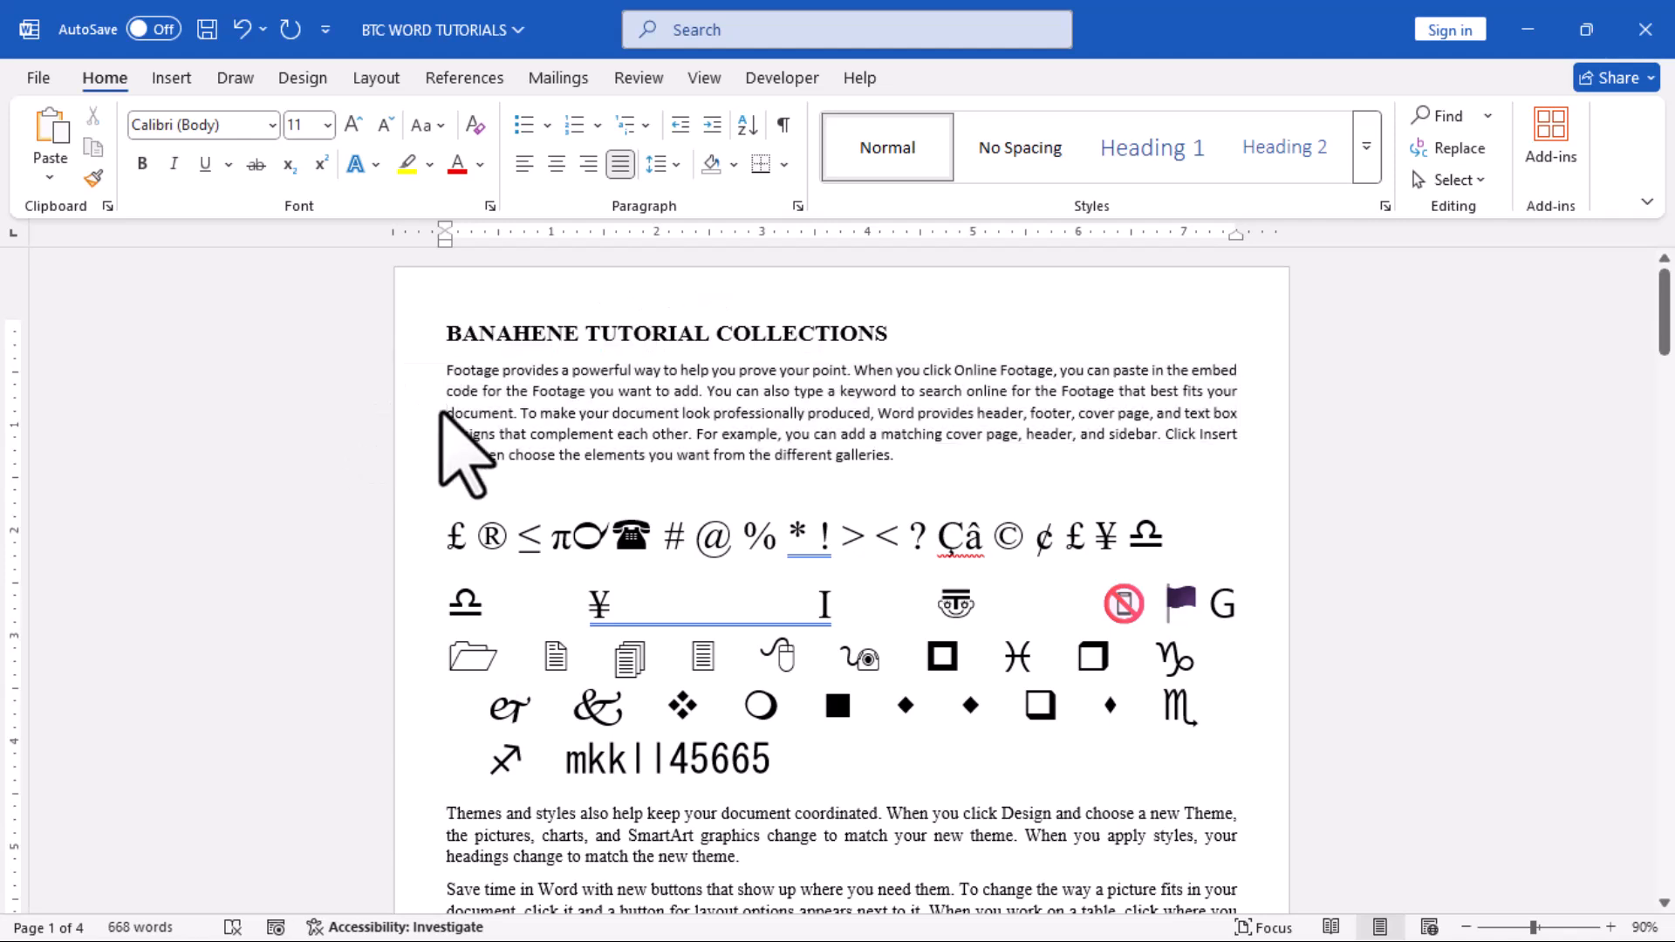
Select the word "Footage", replace that with a combined selection of "you", "professionally" and "provides", and deselect them.
{"action": "double_click", "coordinate": [479, 373]}
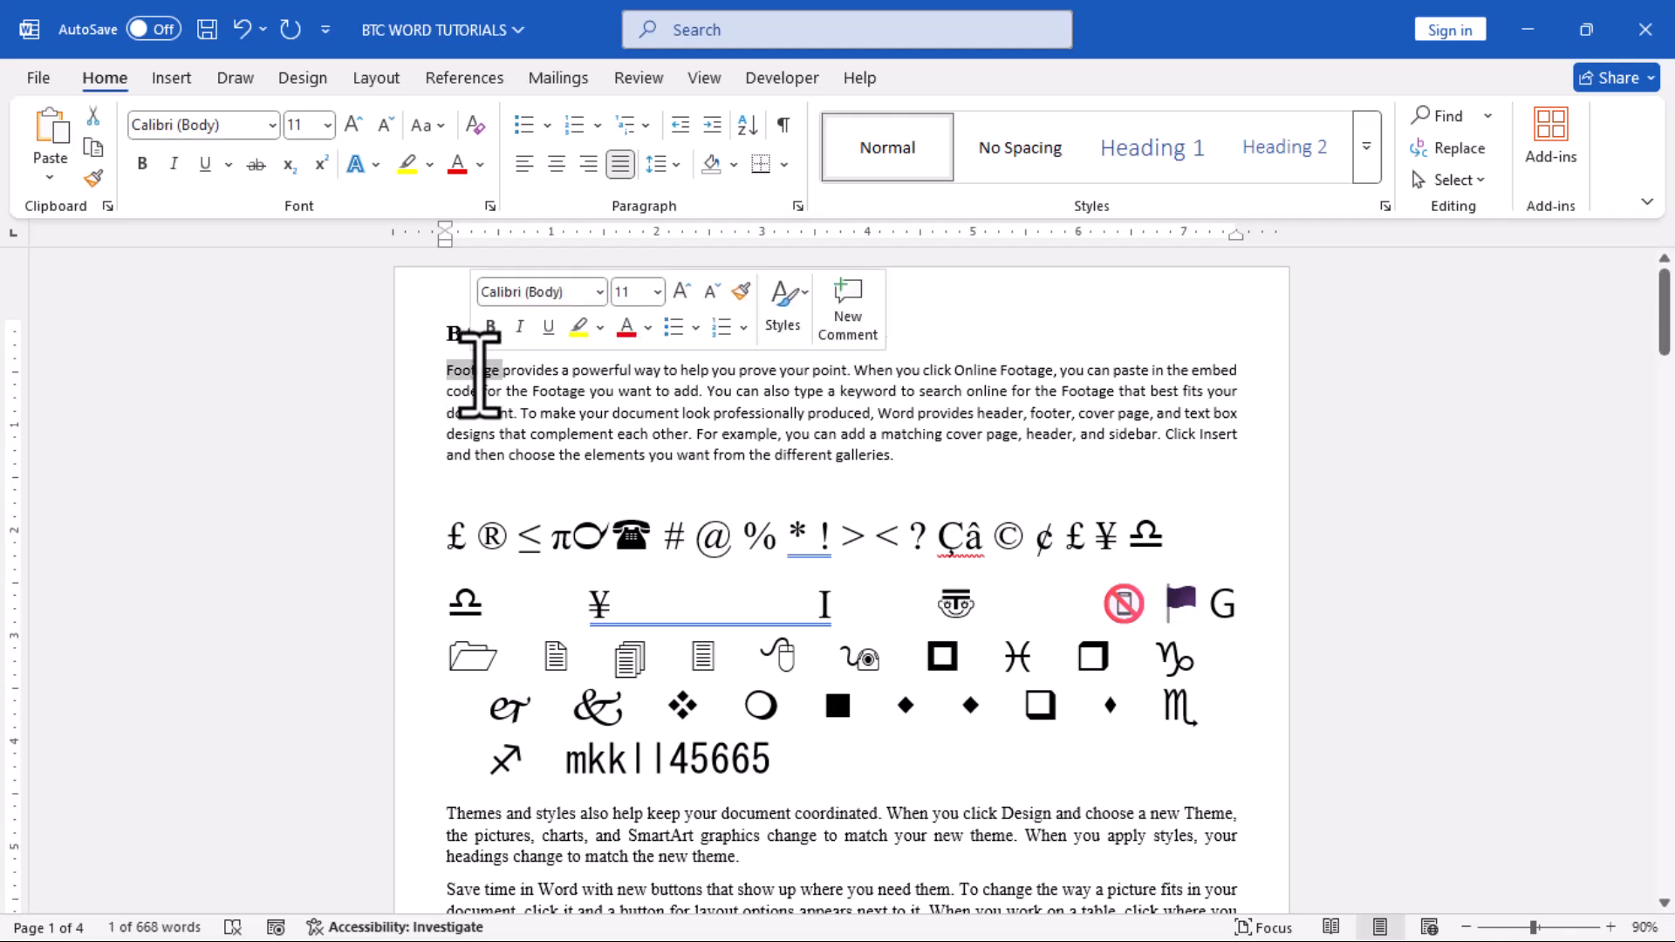
{"action": "double_click", "coordinate": [1075, 371]}
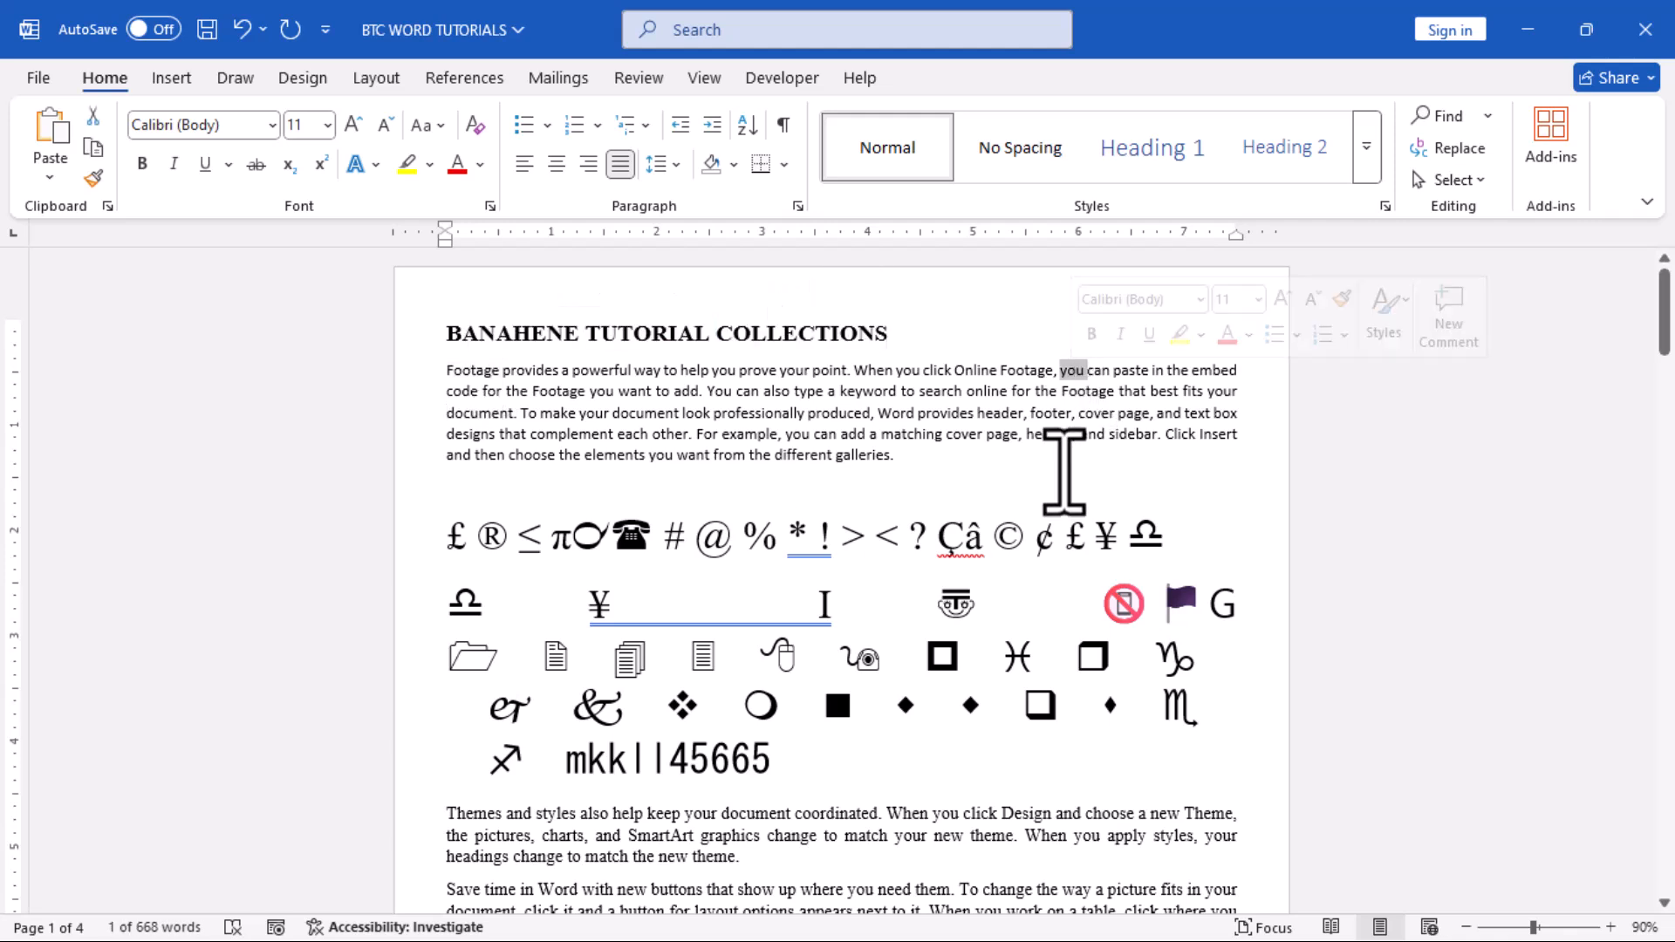
{"action": "double_click", "coordinate": [759, 414], "text": "ctrl"}
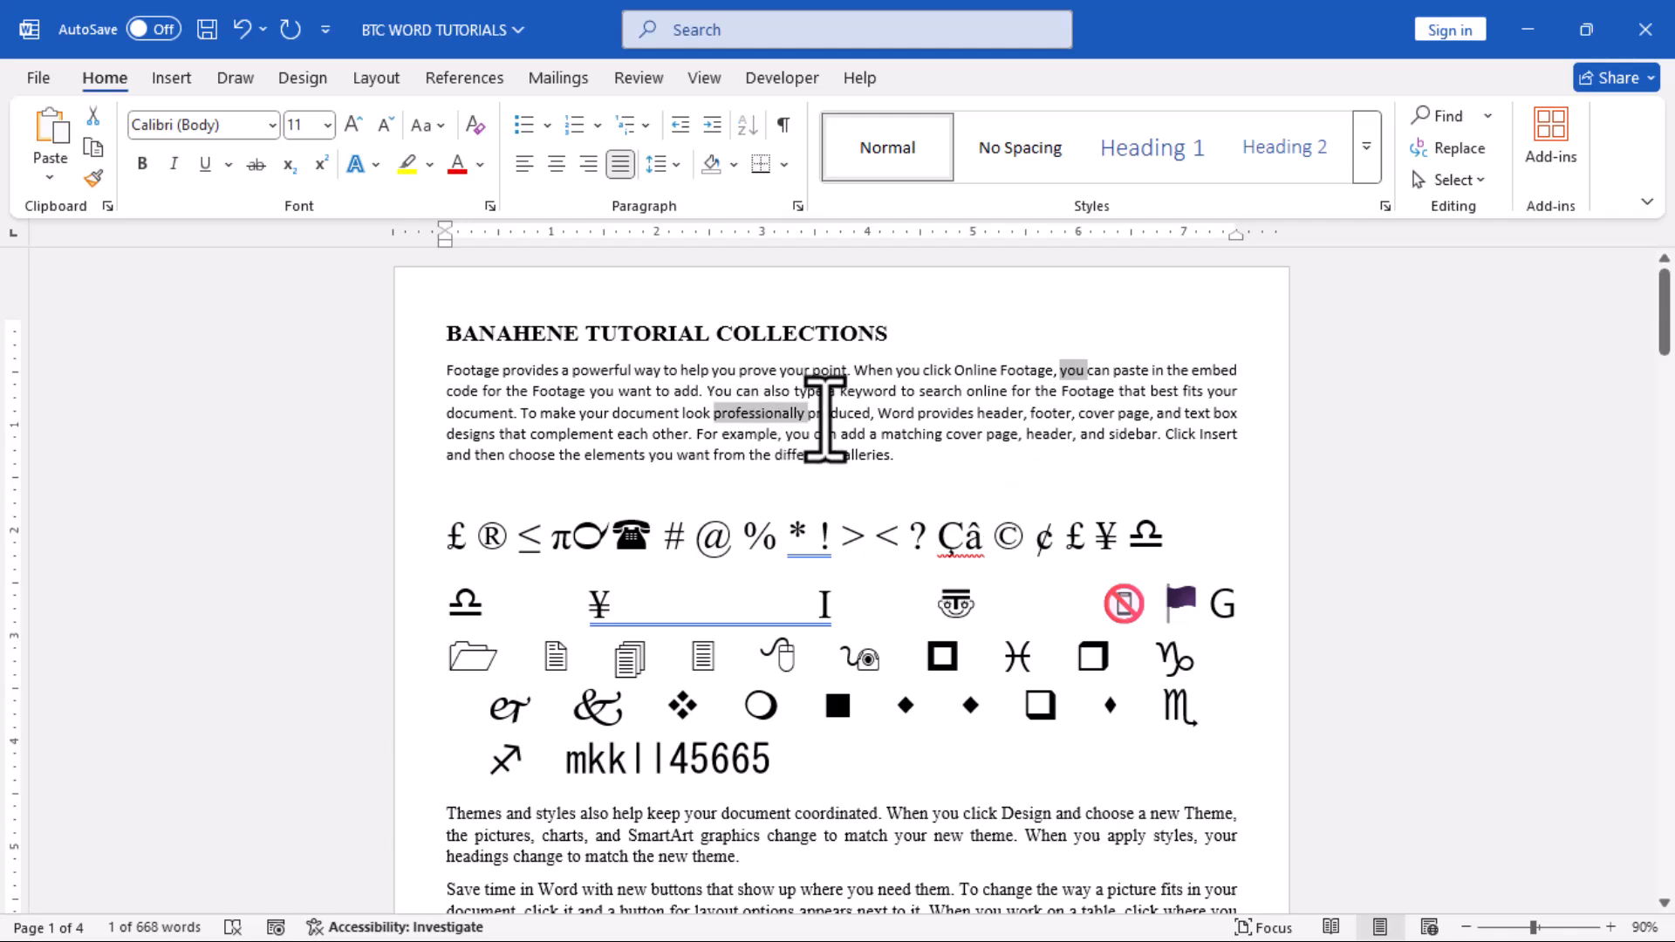
{"action": "double_click", "coordinate": [945, 413], "text": "ctrl"}
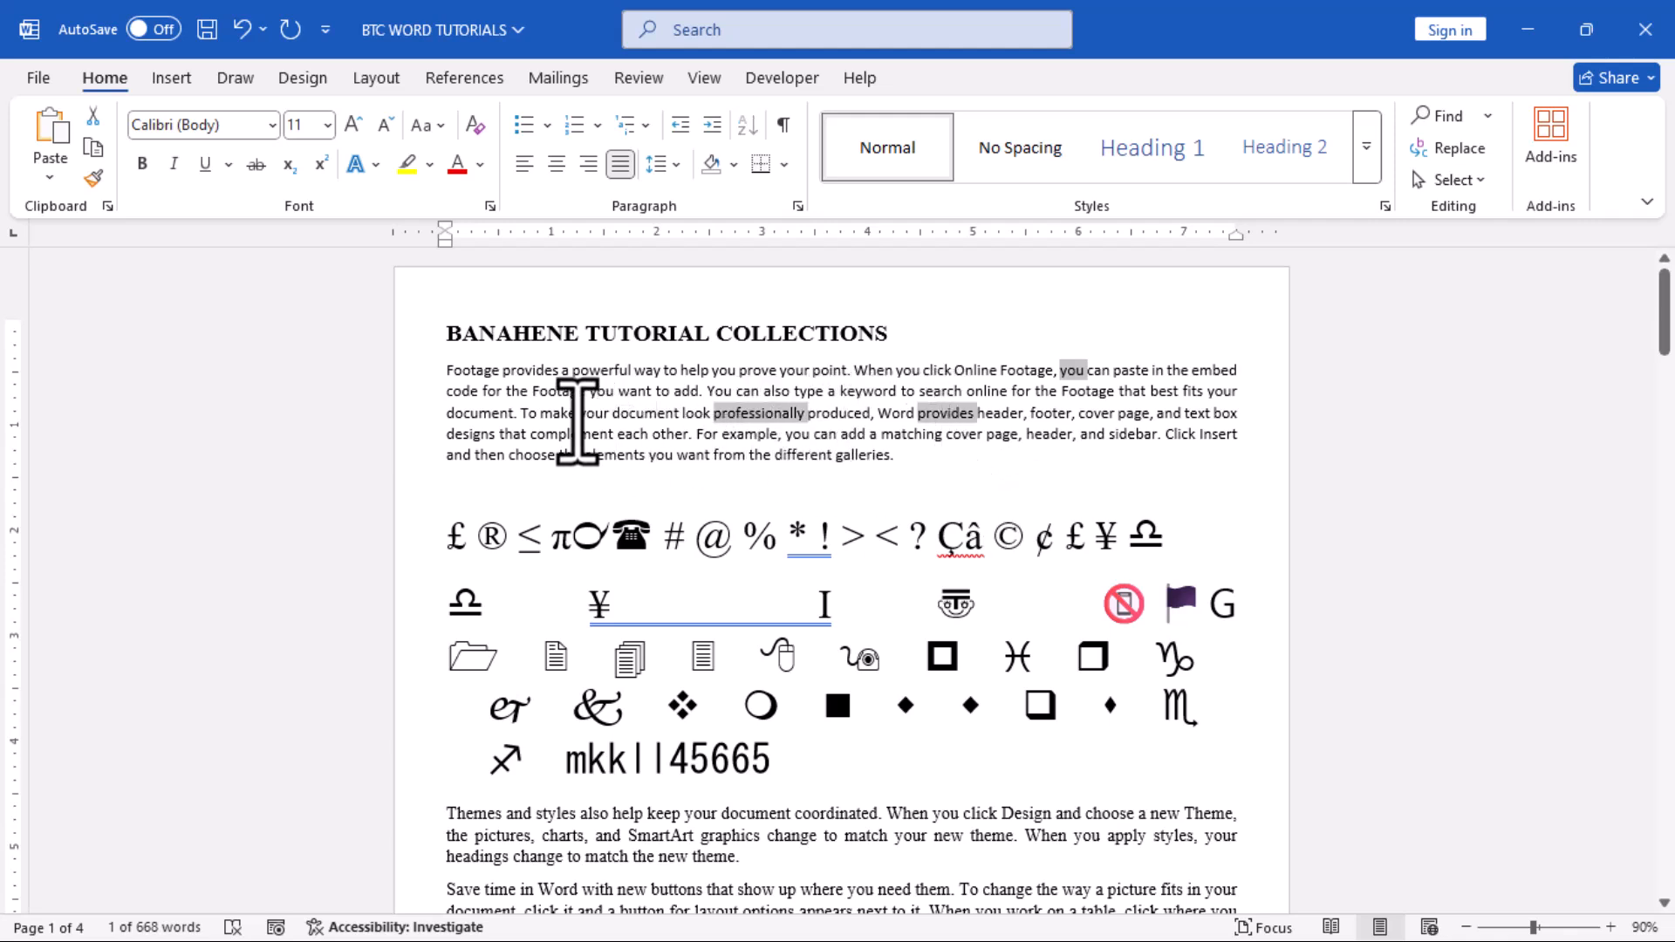
{"action": "left_click", "coordinate": [666, 445]}
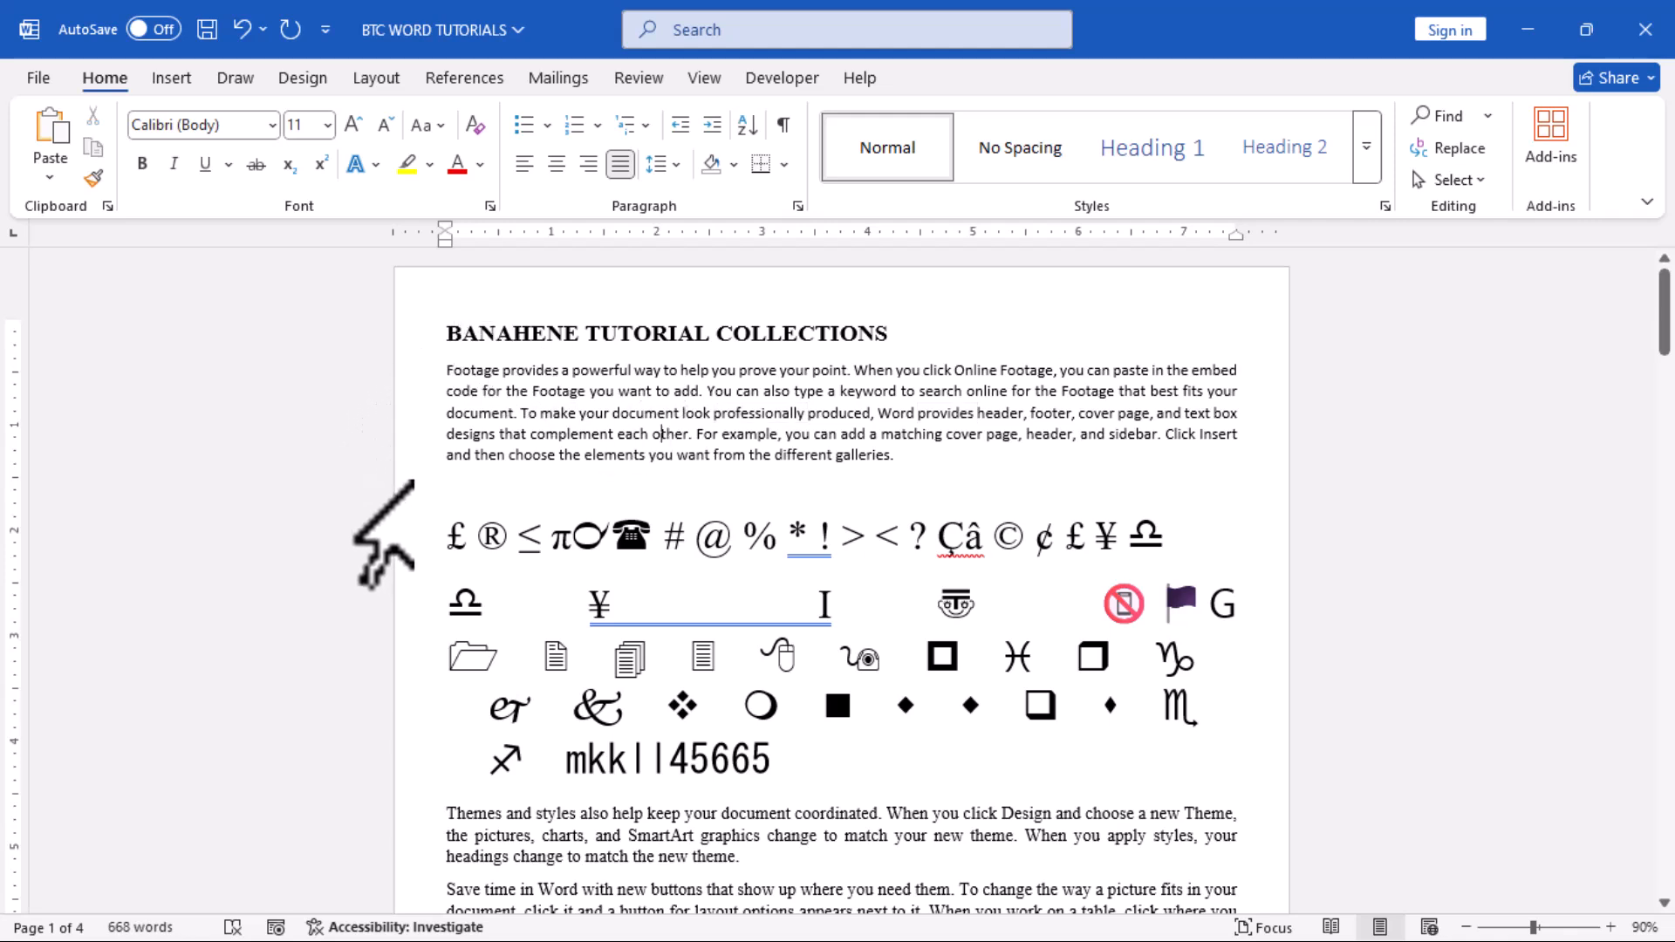
Select single lines of the first body paragraph, combine its first, third and last lines in one selection, and deselect them.
{"action": "left_click", "coordinate": [406, 372]}
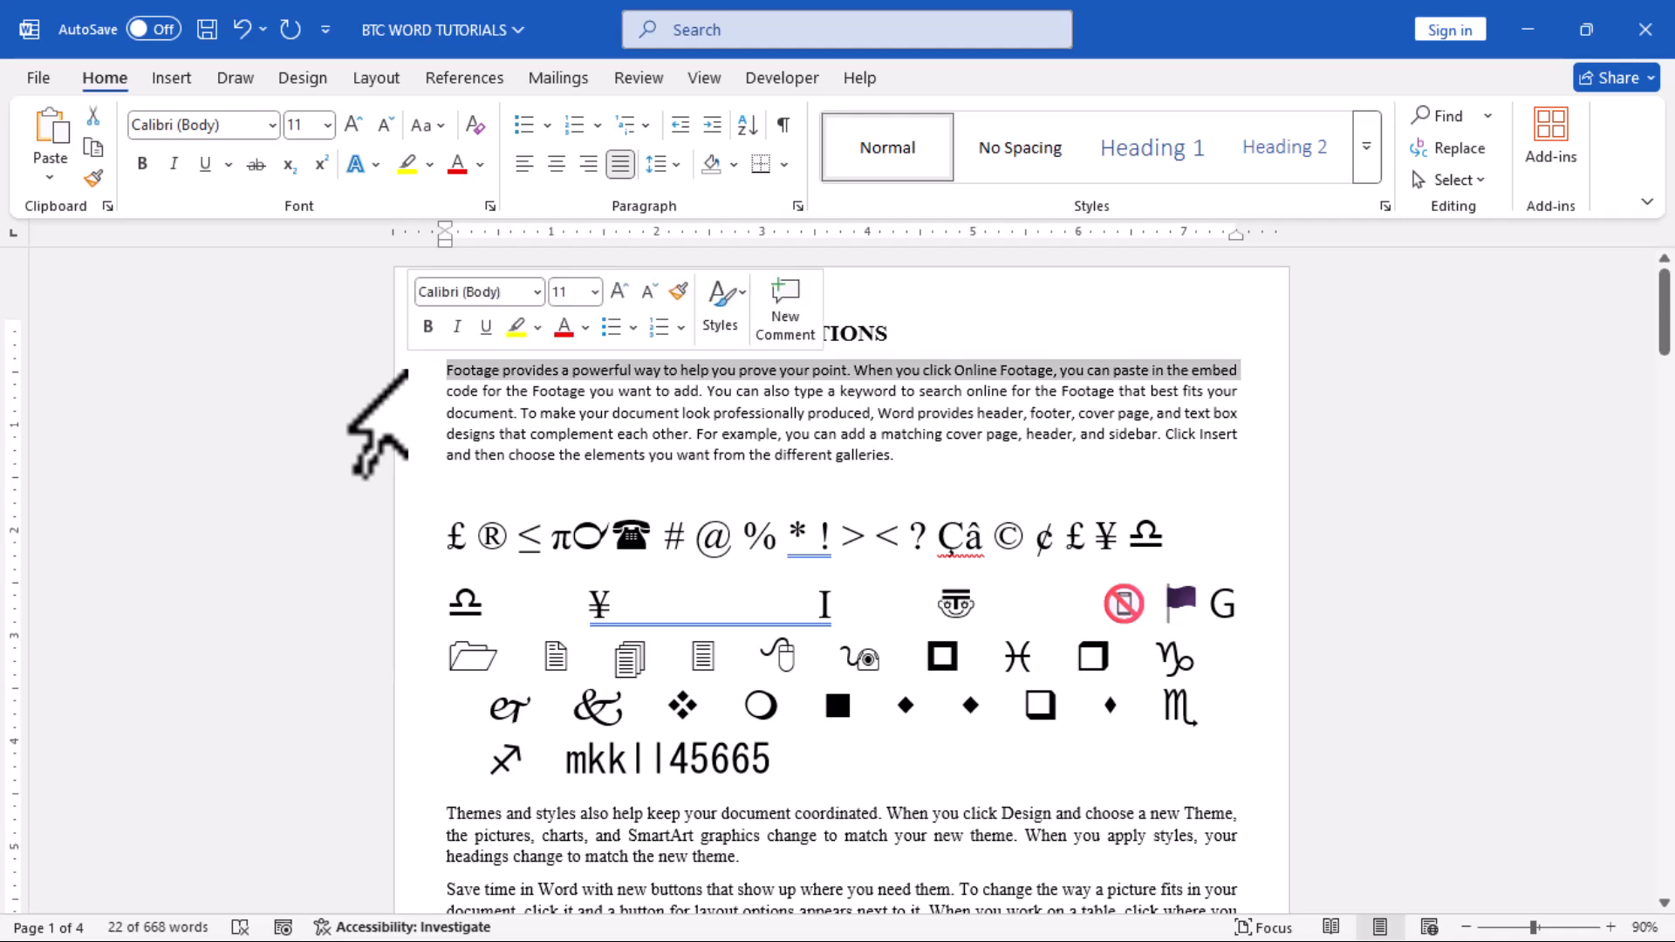
{"action": "left_click", "coordinate": [407, 414]}
{"action": "left_click", "coordinate": [417, 471]}
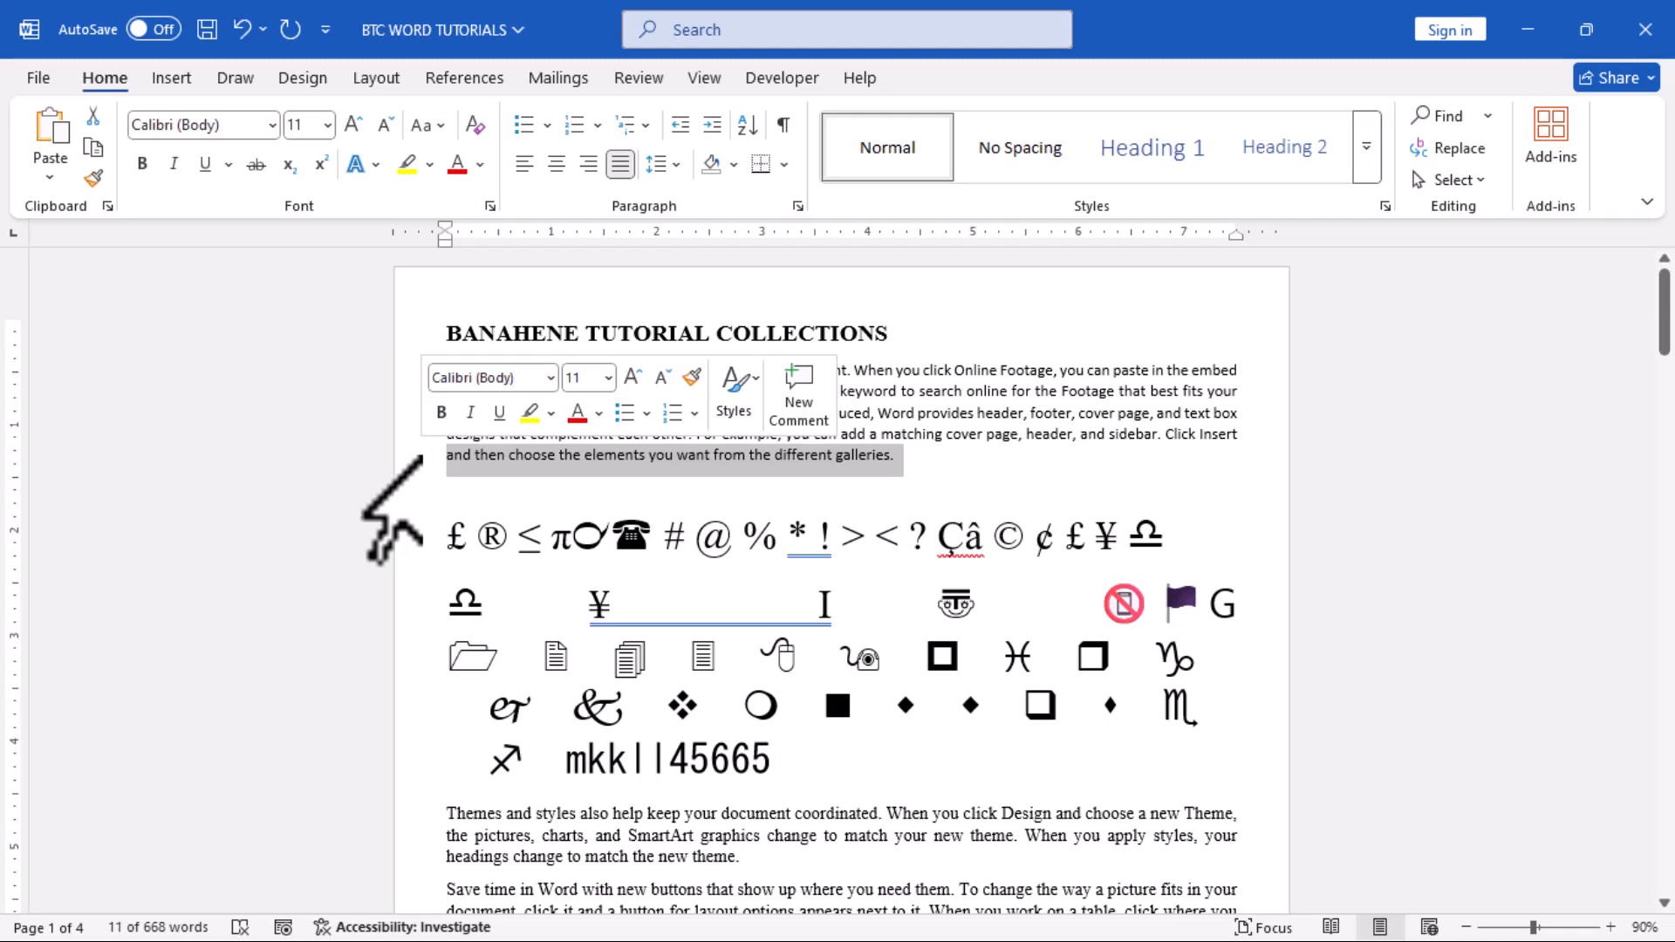
{"action": "left_click", "coordinate": [410, 413], "text": "ctrl"}
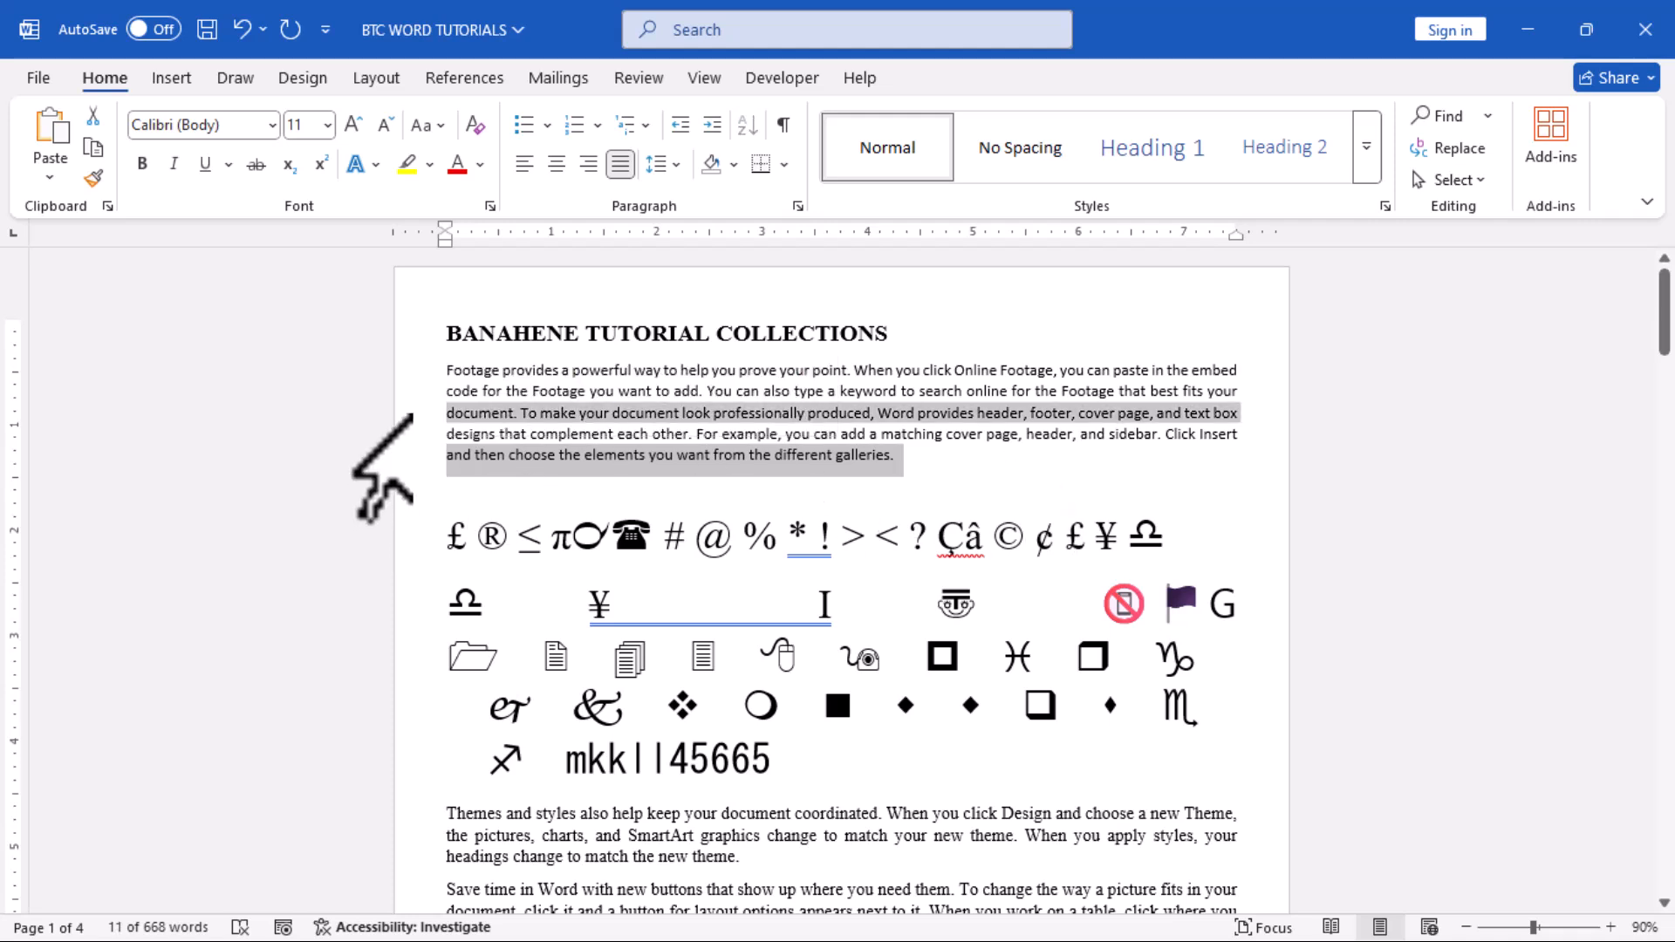
{"action": "left_click", "coordinate": [410, 370], "text": "ctrl"}
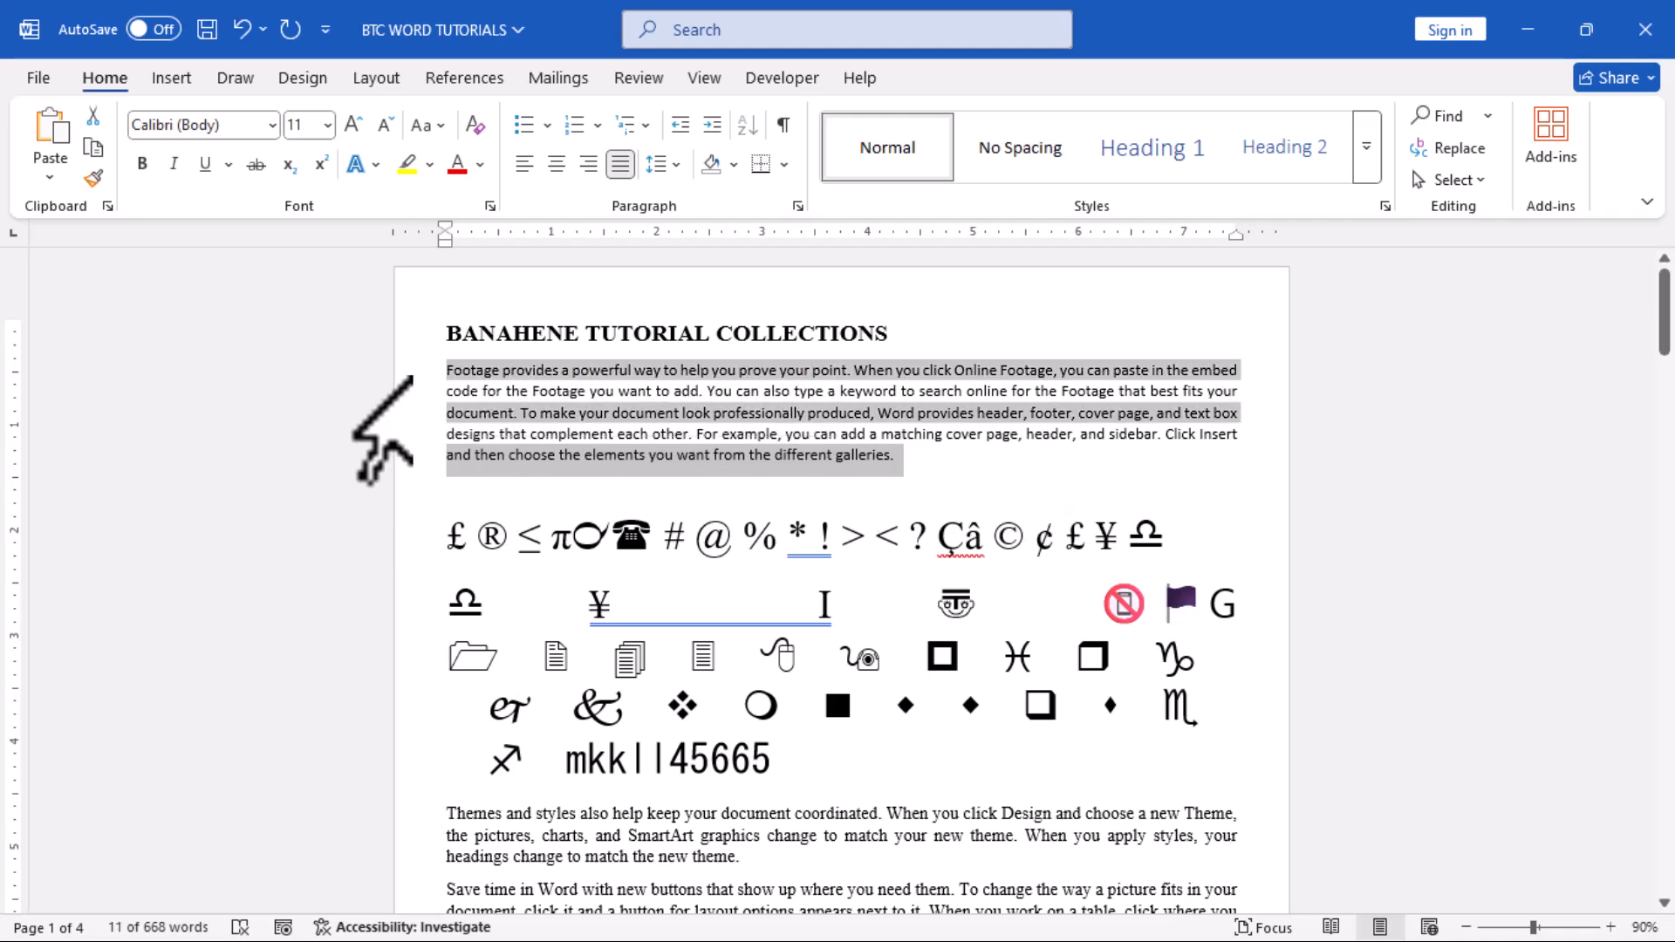
{"action": "left_click", "coordinate": [1017, 417]}
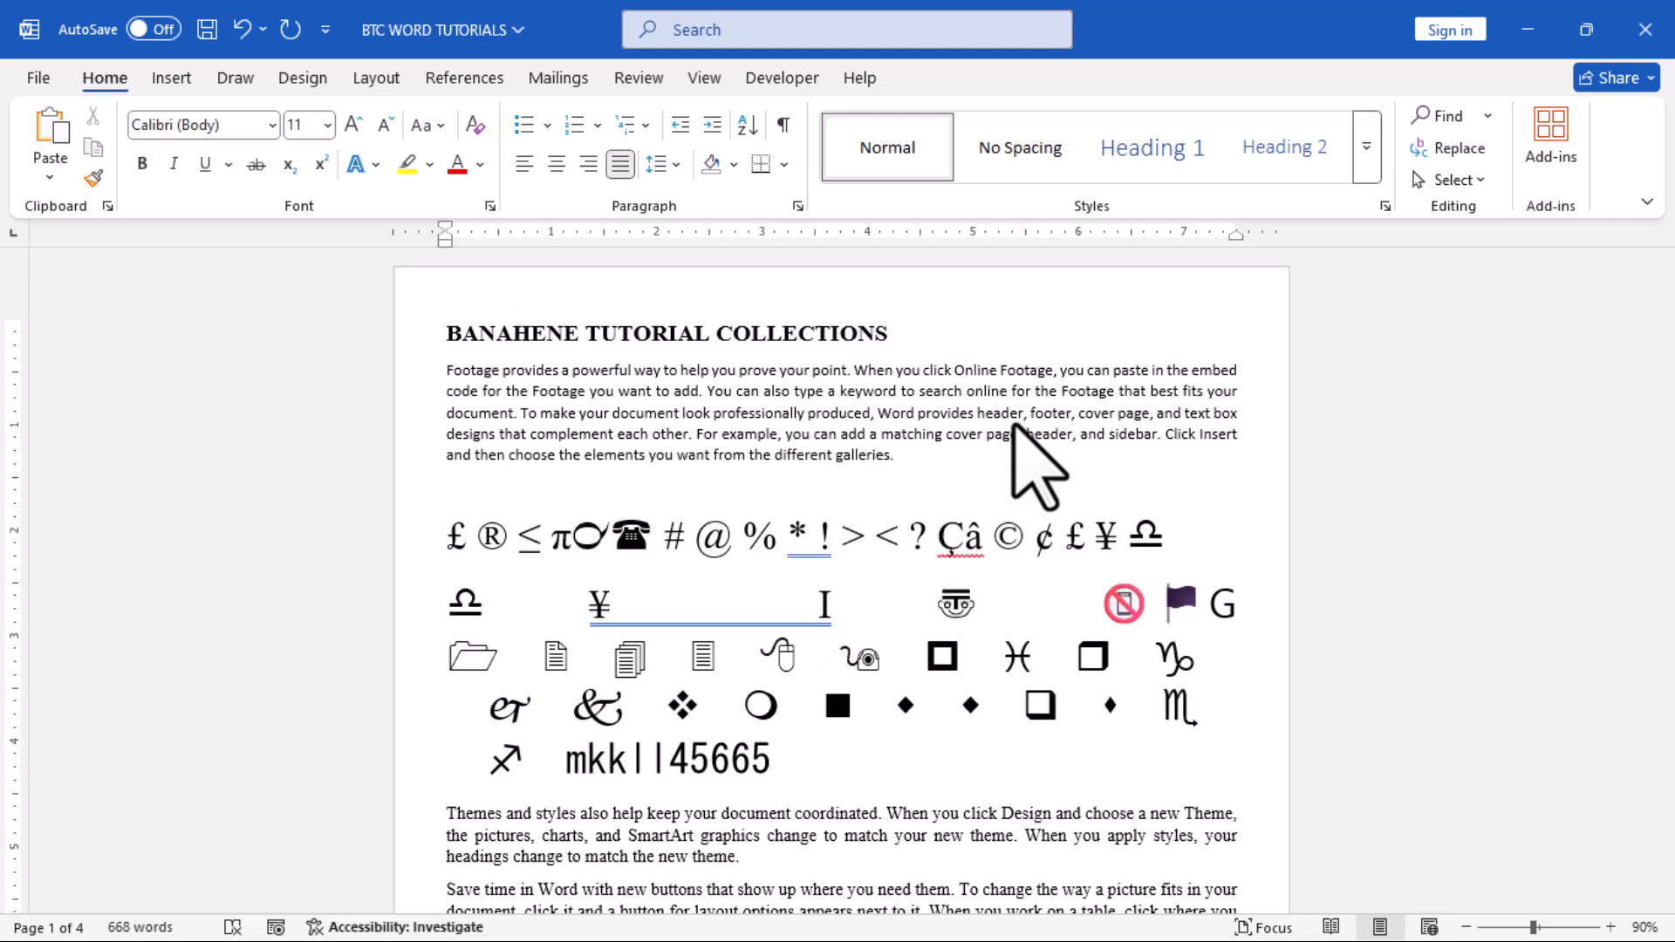
Select the first body paragraph and increase its font size one point at a time to 19.
{"action": "triple_click", "coordinate": [674, 414]}
{"action": "key", "text": "ctrl+bracketright"}
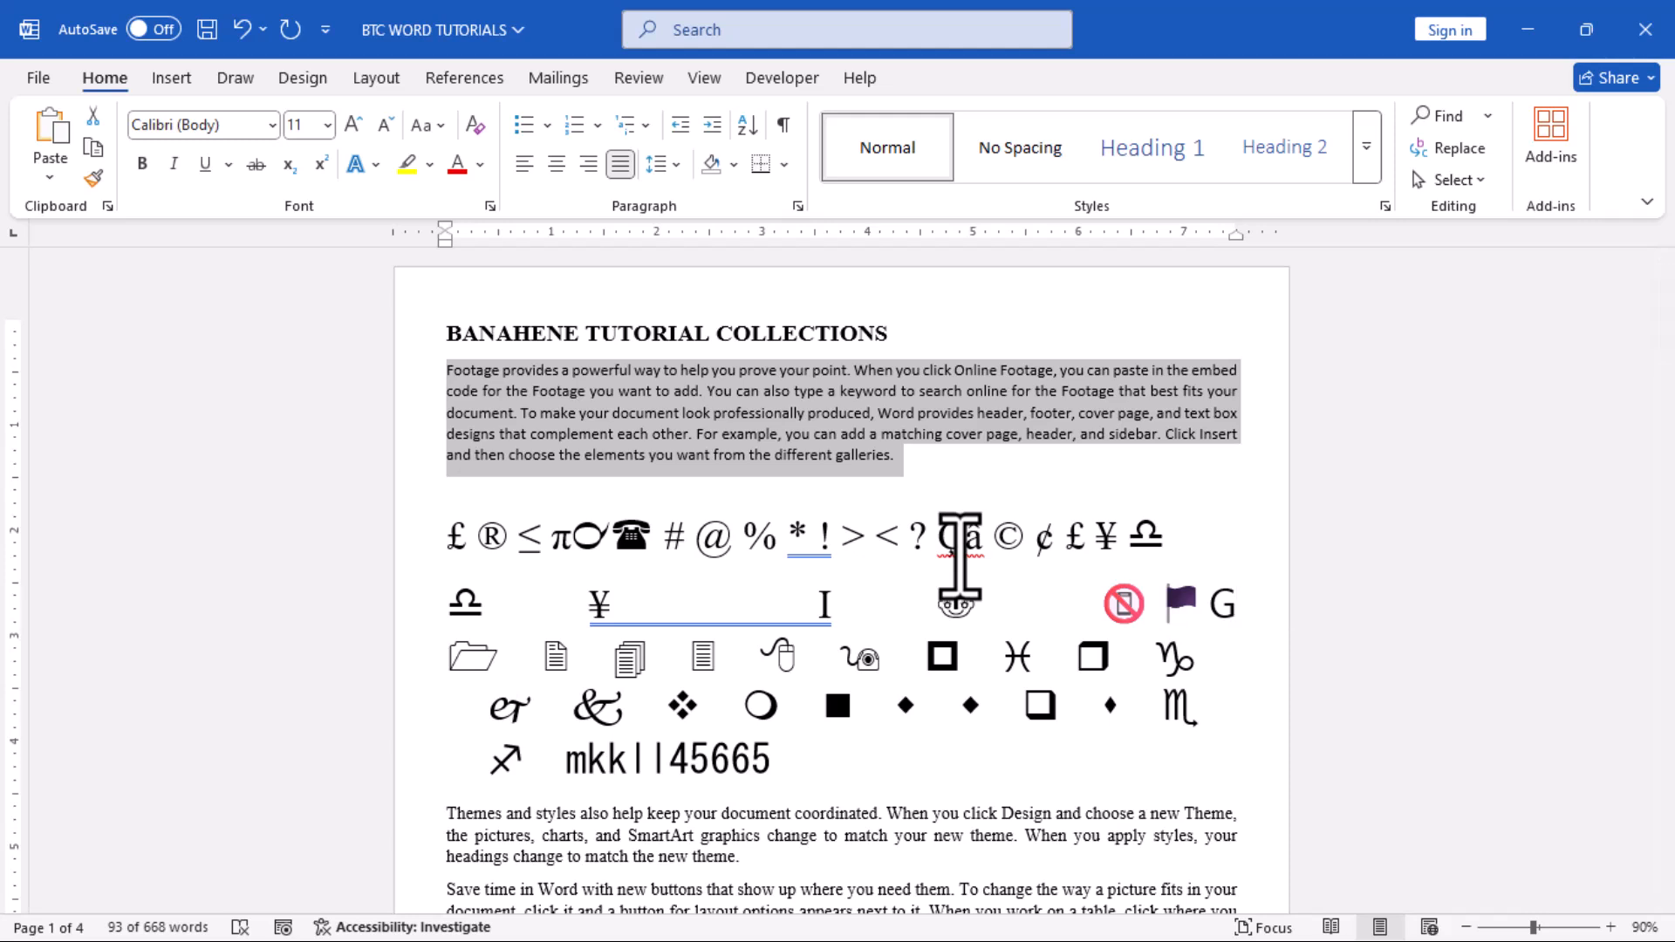
{"action": "key", "text": "ctrl+bracketright"}
{"action": "key", "text": "ctrl+bracketright"}
{"action": "key", "text": "ctrl+bracketright"}
{"action": "key", "text": "ctrl+bracketright"}
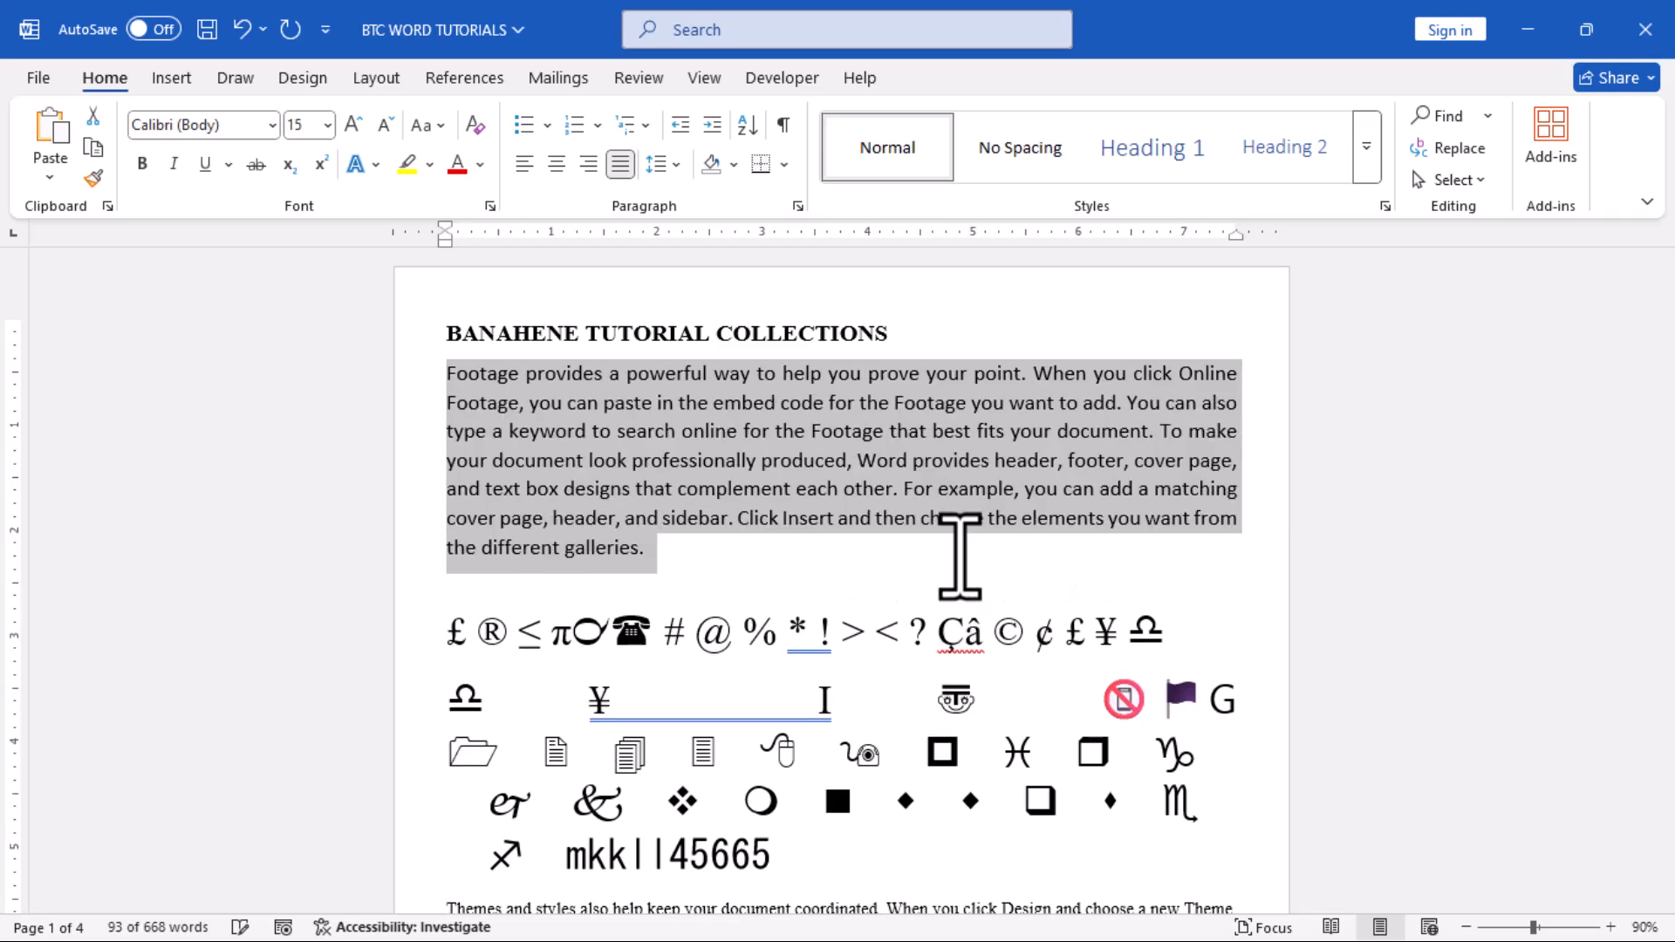
{"action": "key", "text": "ctrl+bracketright"}
{"action": "key", "text": "ctrl+bracketright"}
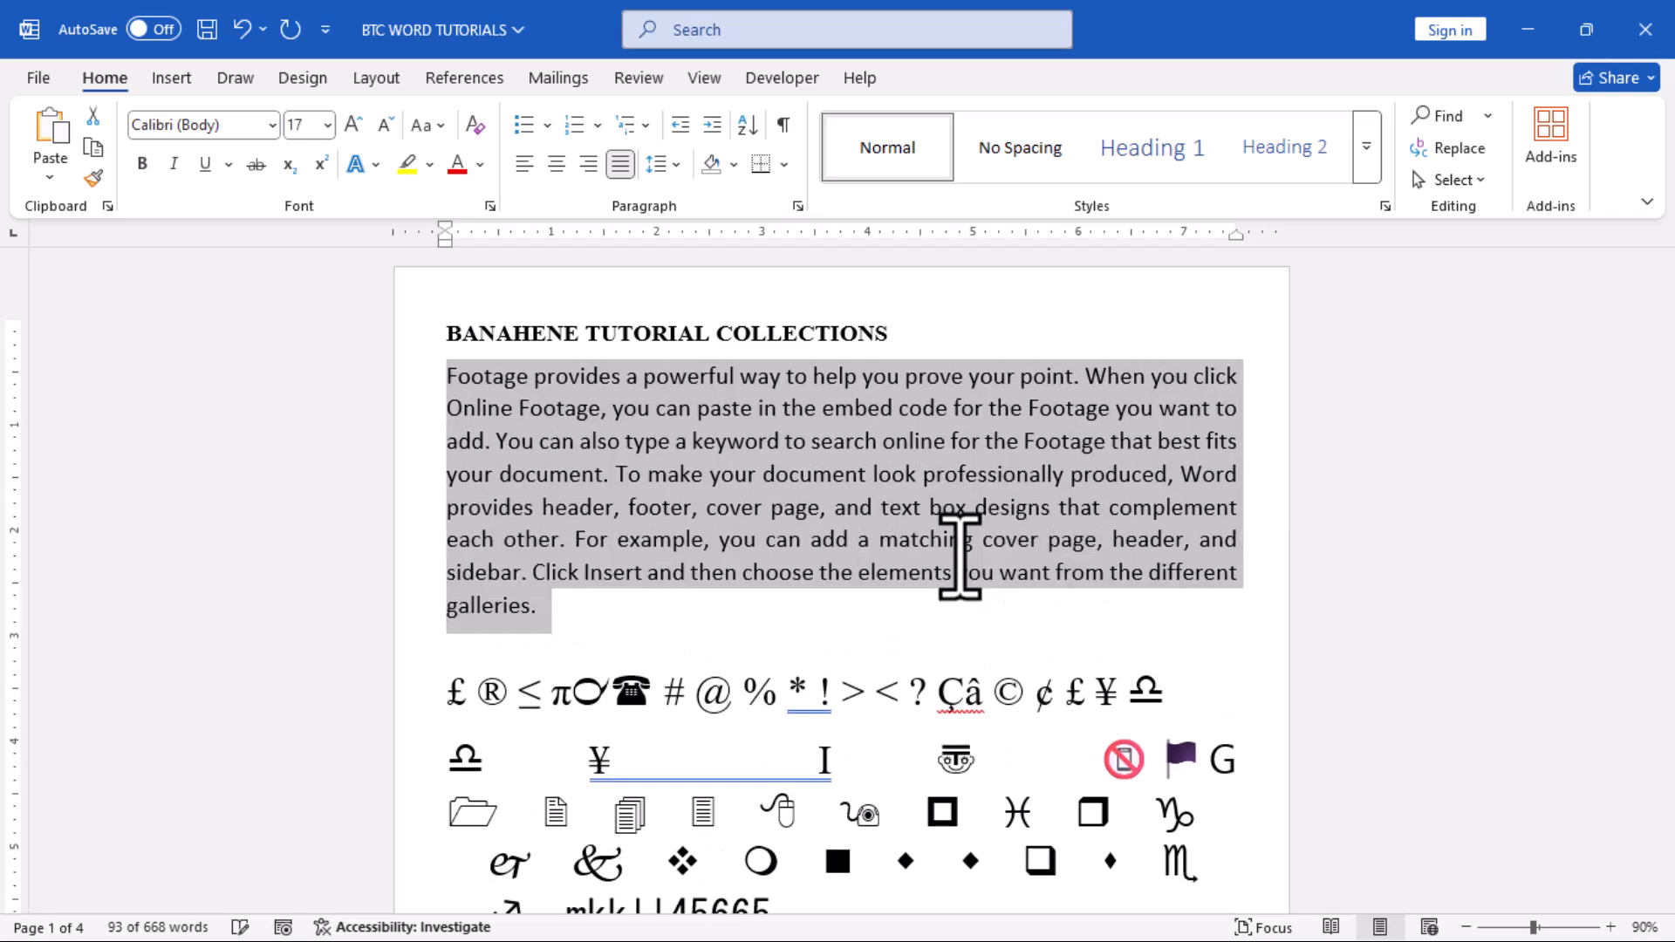
{"action": "key", "text": "ctrl+bracketright"}
{"action": "key", "text": "ctrl+bracketright"}
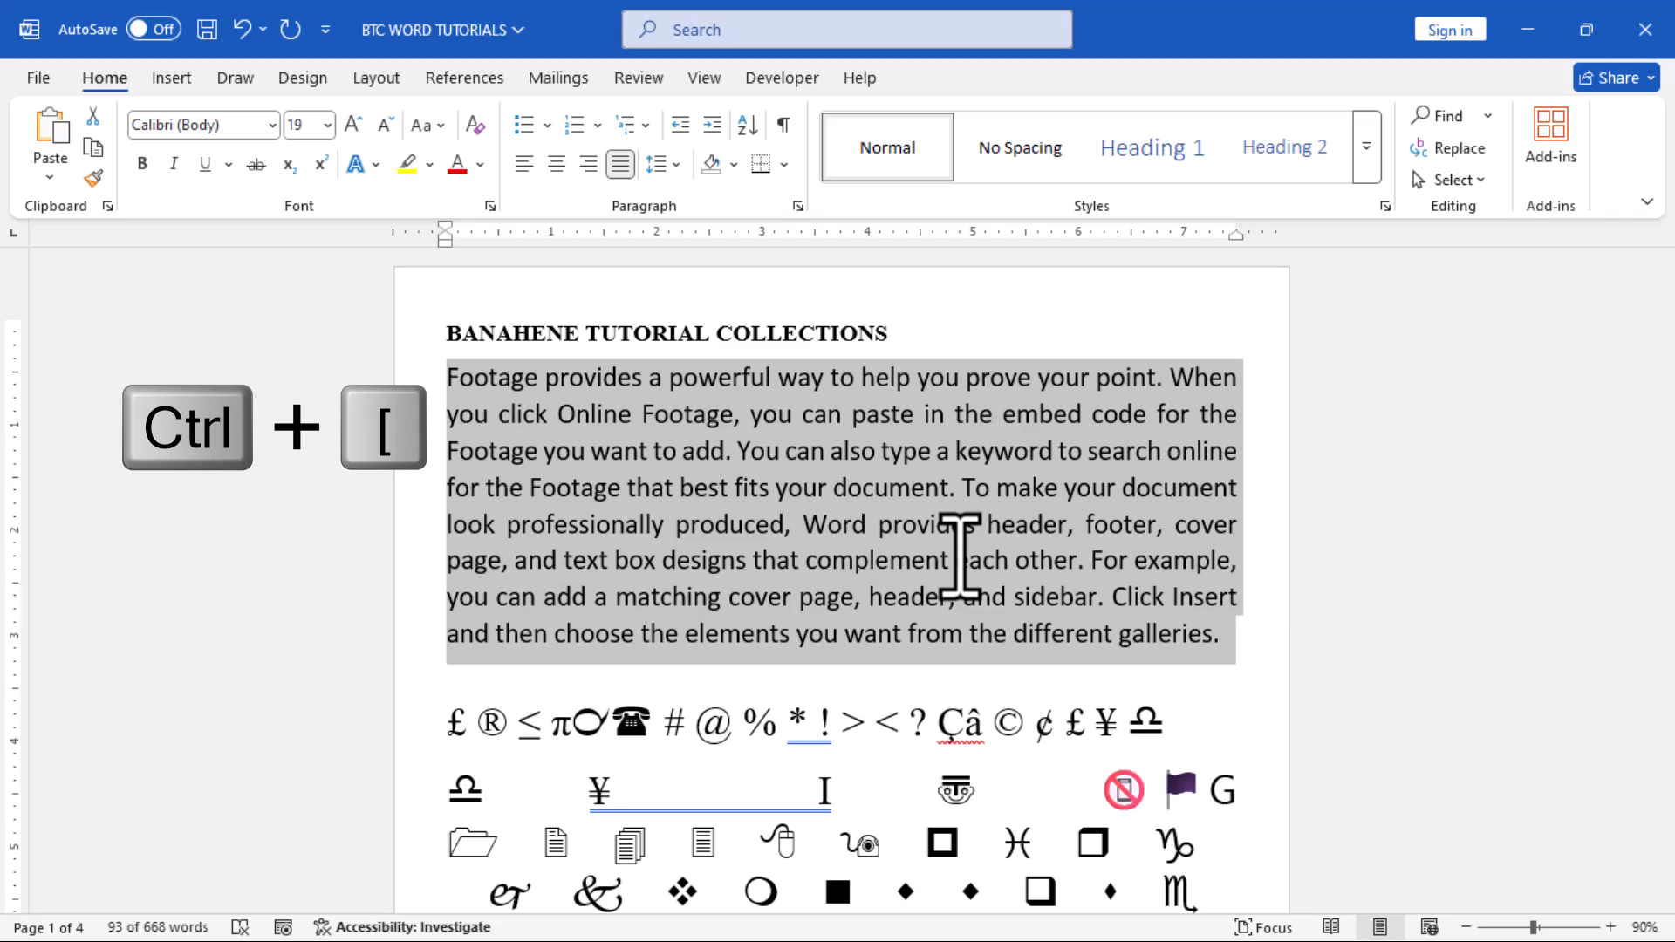
Reduce the selected paragraph's font size one point at a time to 14.
{"action": "key", "text": "ctrl+bracketleft"}
{"action": "key", "text": "ctrl+bracketleft"}
{"action": "key", "text": "ctrl+bracketleft"}
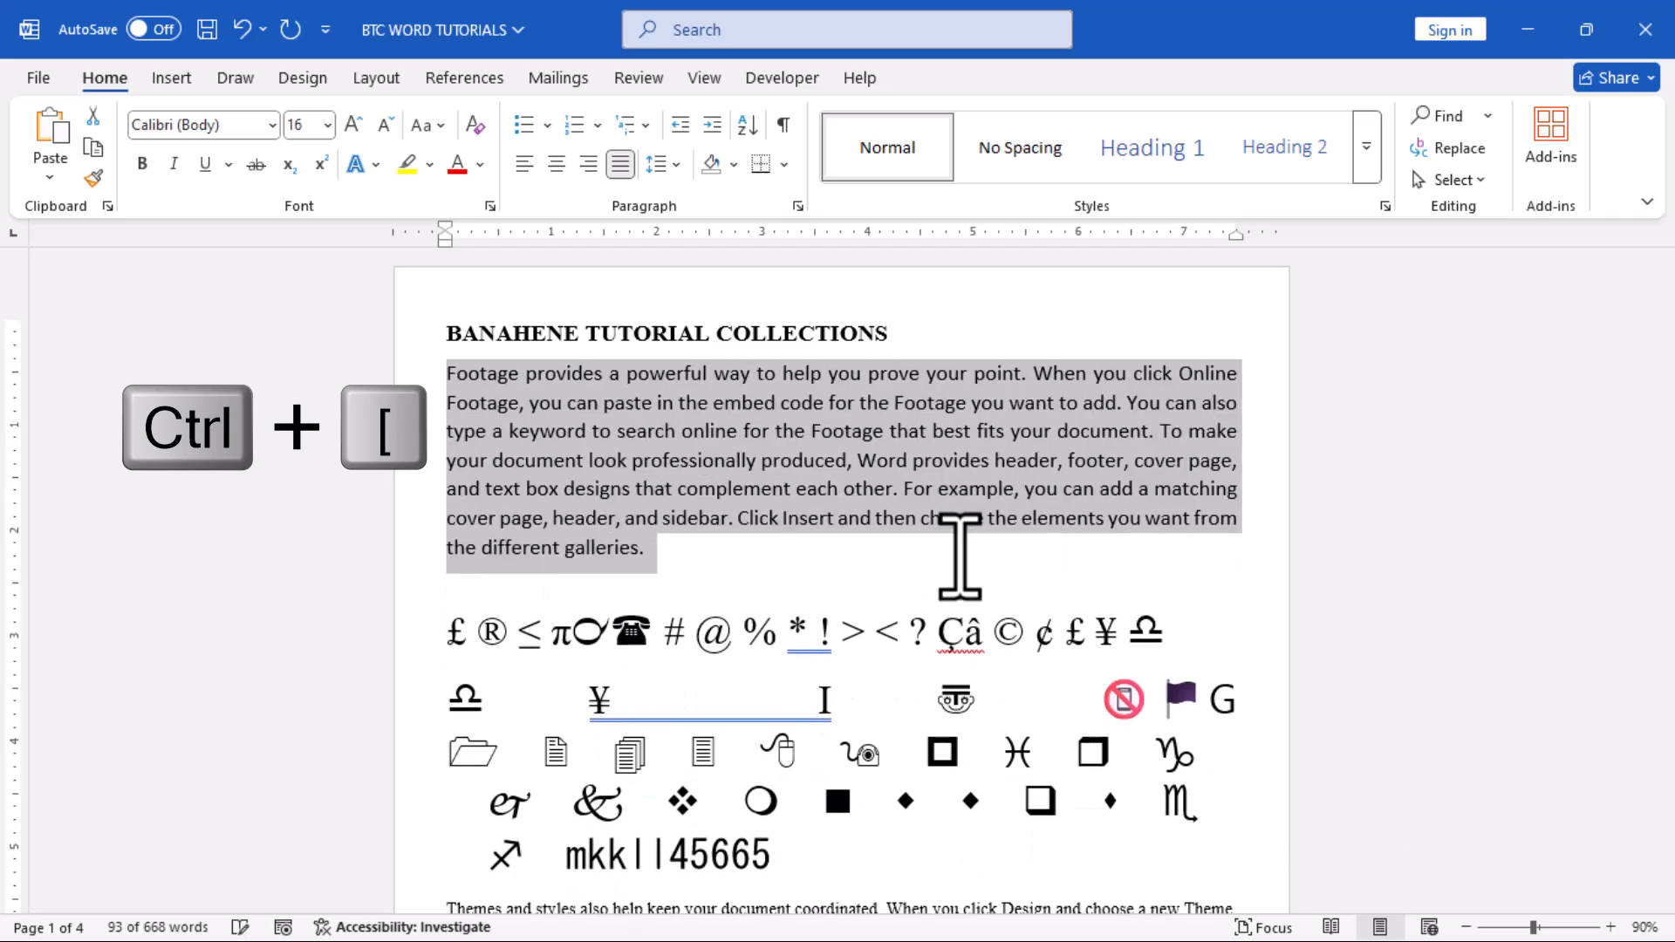
{"action": "key", "text": "ctrl+bracketleft"}
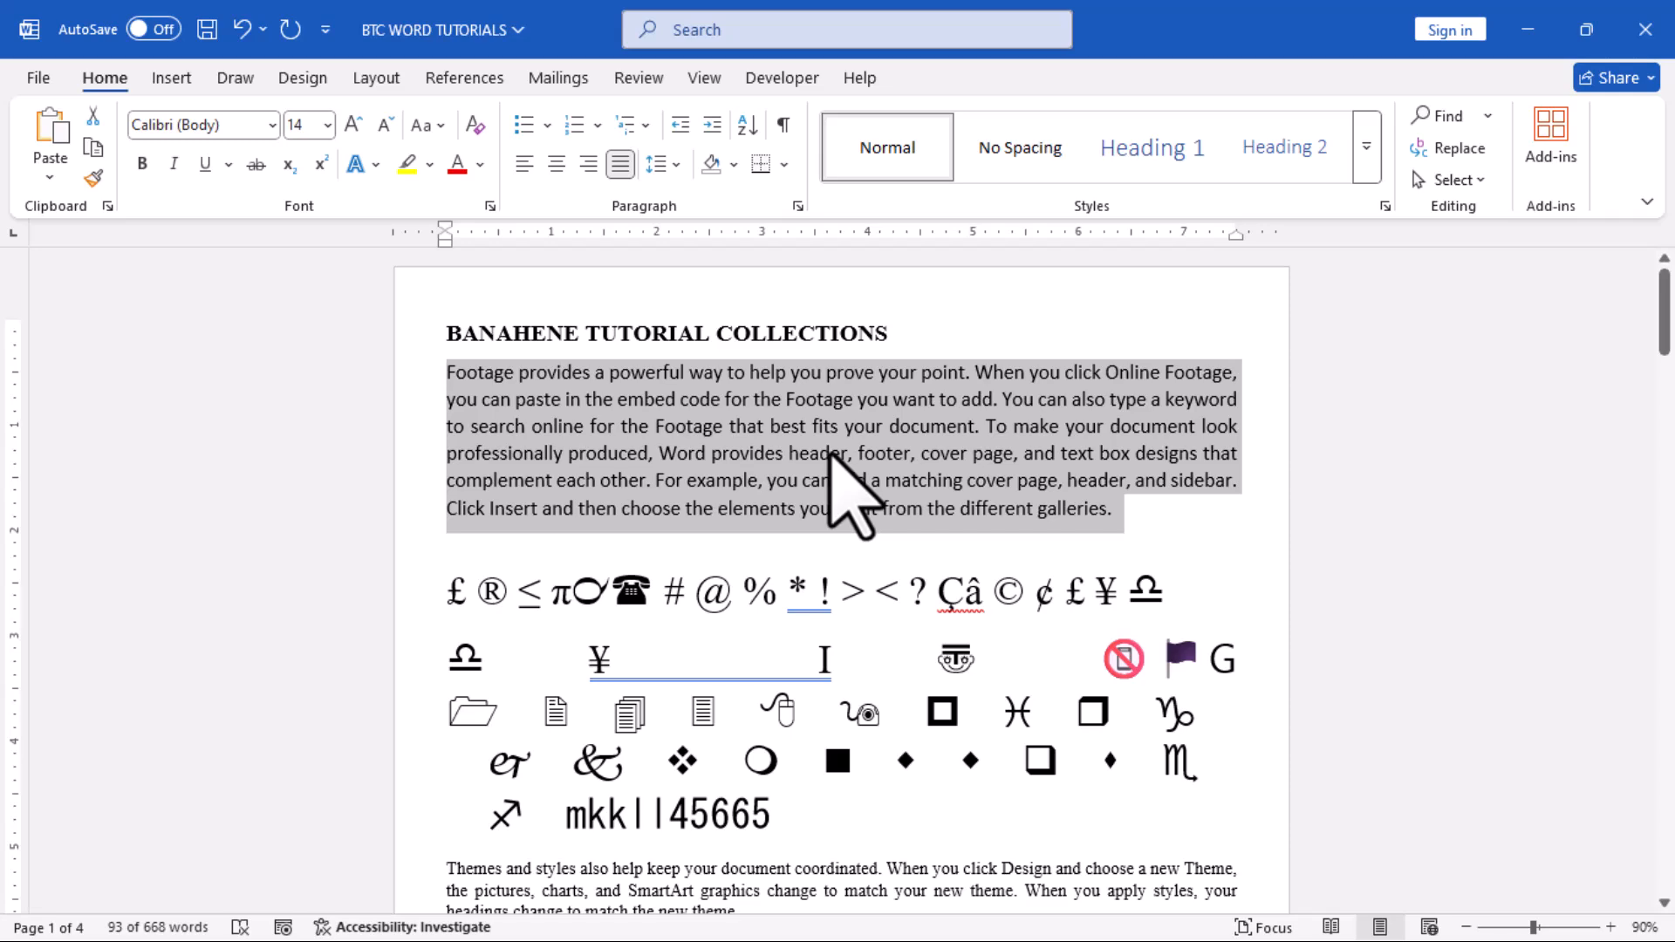
Examine the stored items in Word's clipboard pane and in the Windows clipboard history, closing each one after viewing.
{"action": "left_click", "coordinate": [107, 206]}
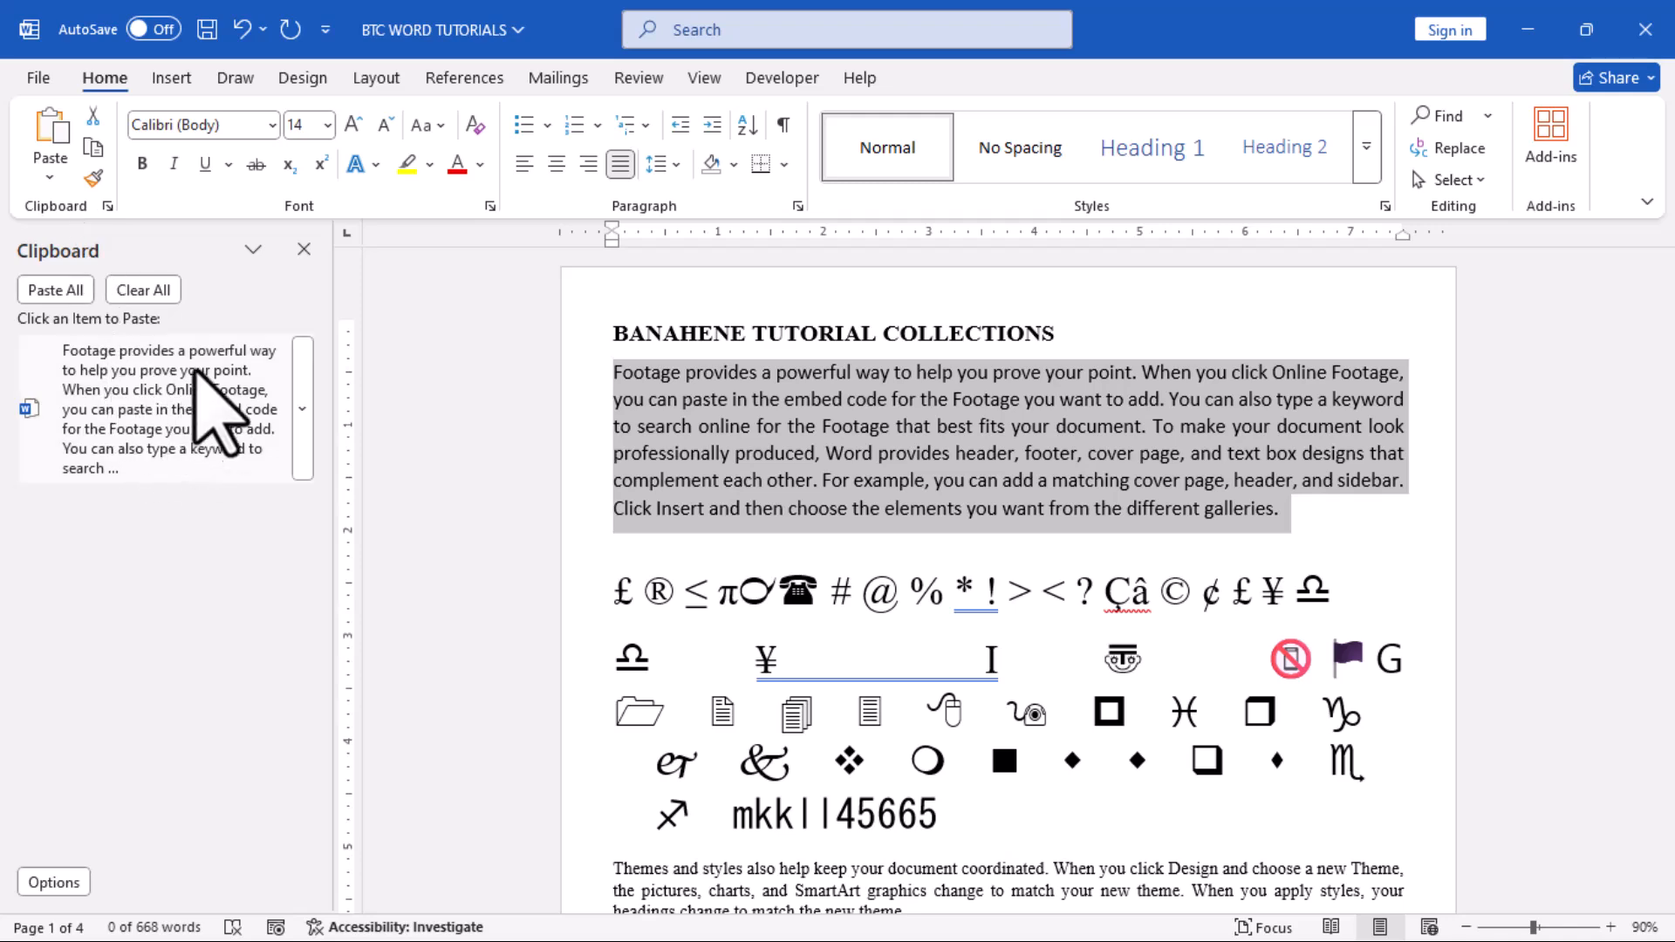
{"action": "left_click", "coordinate": [304, 251]}
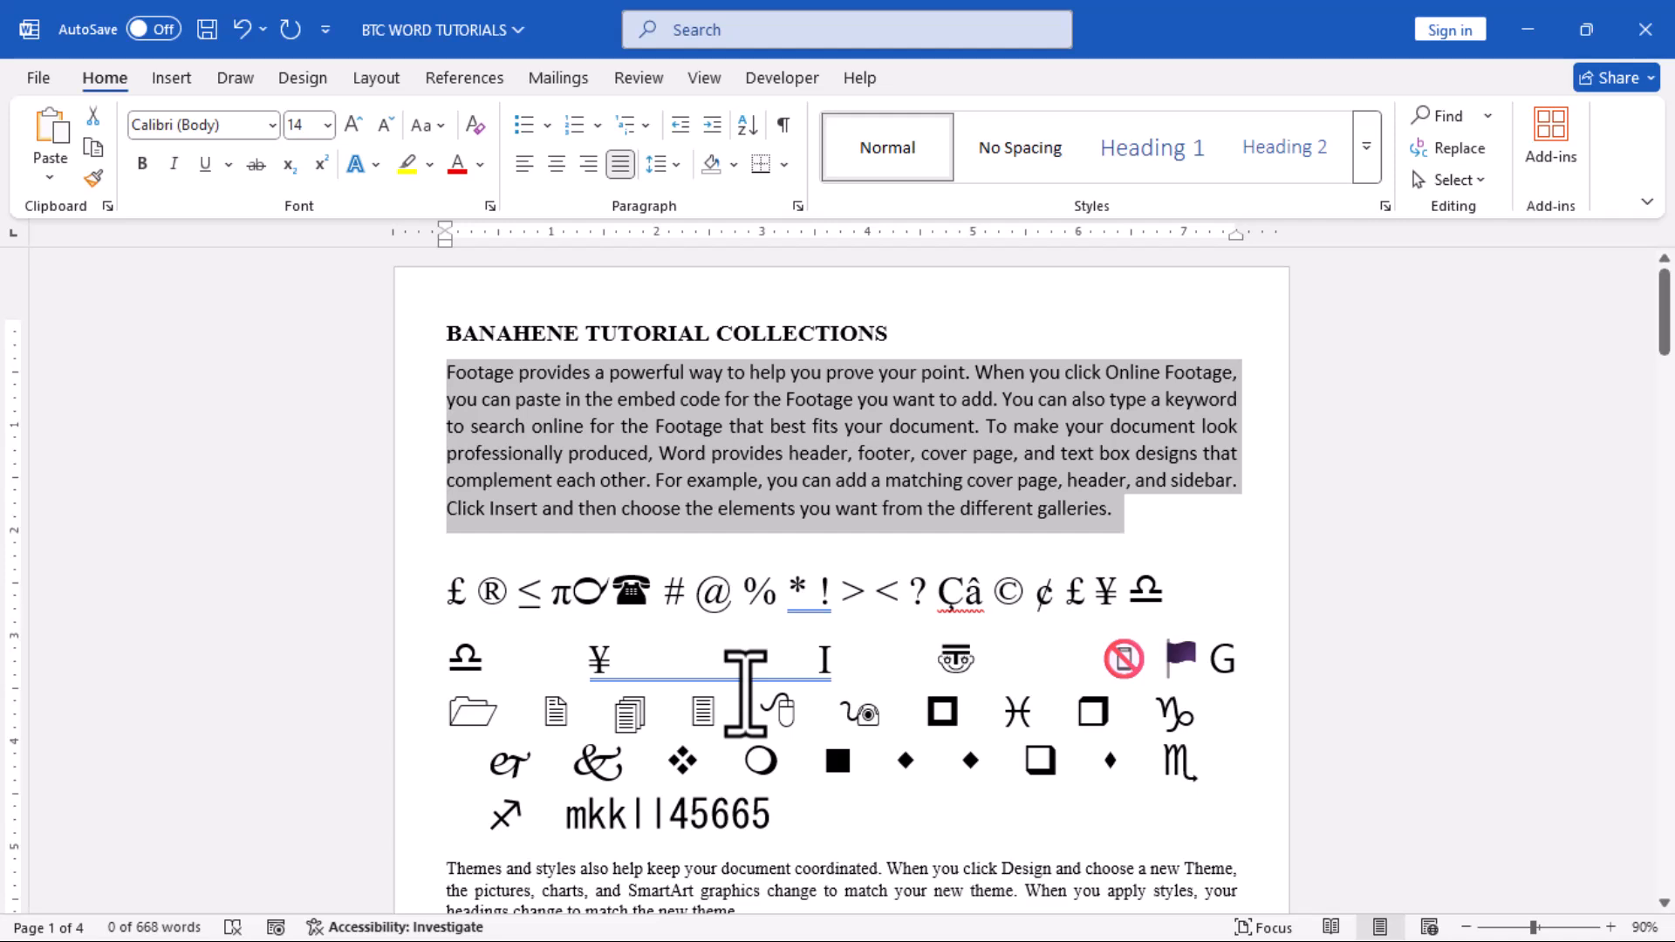
{"action": "key", "text": "super+v"}
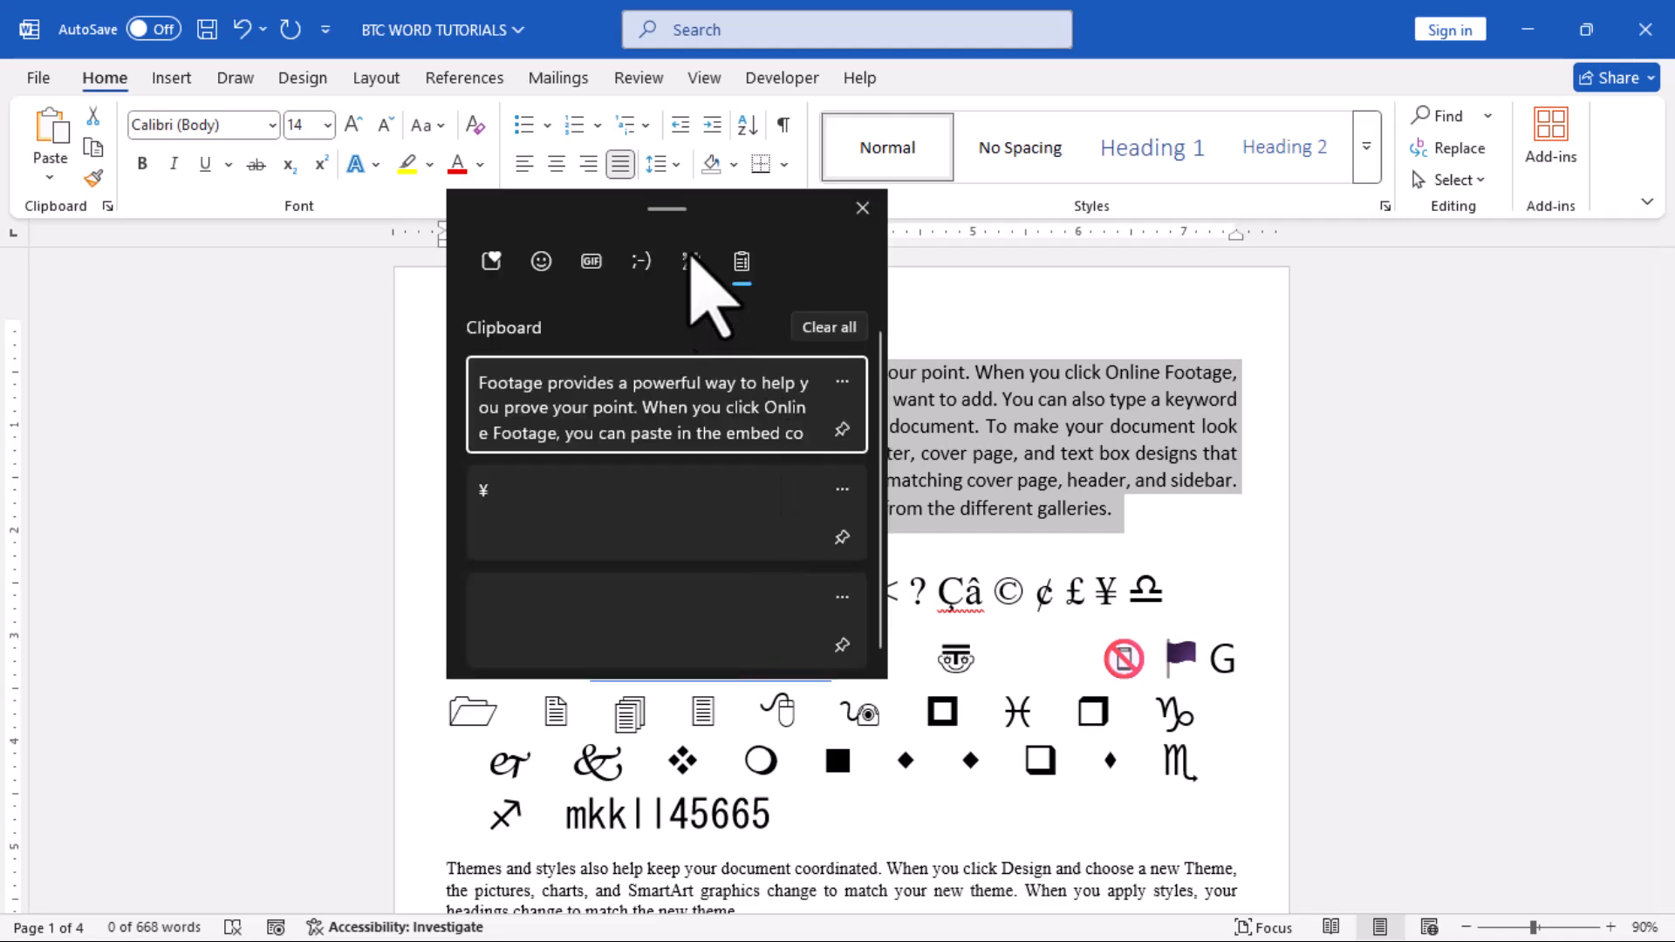
{"action": "left_click_drag", "start_coordinate": [748, 243], "coordinate": [1369, 247]}
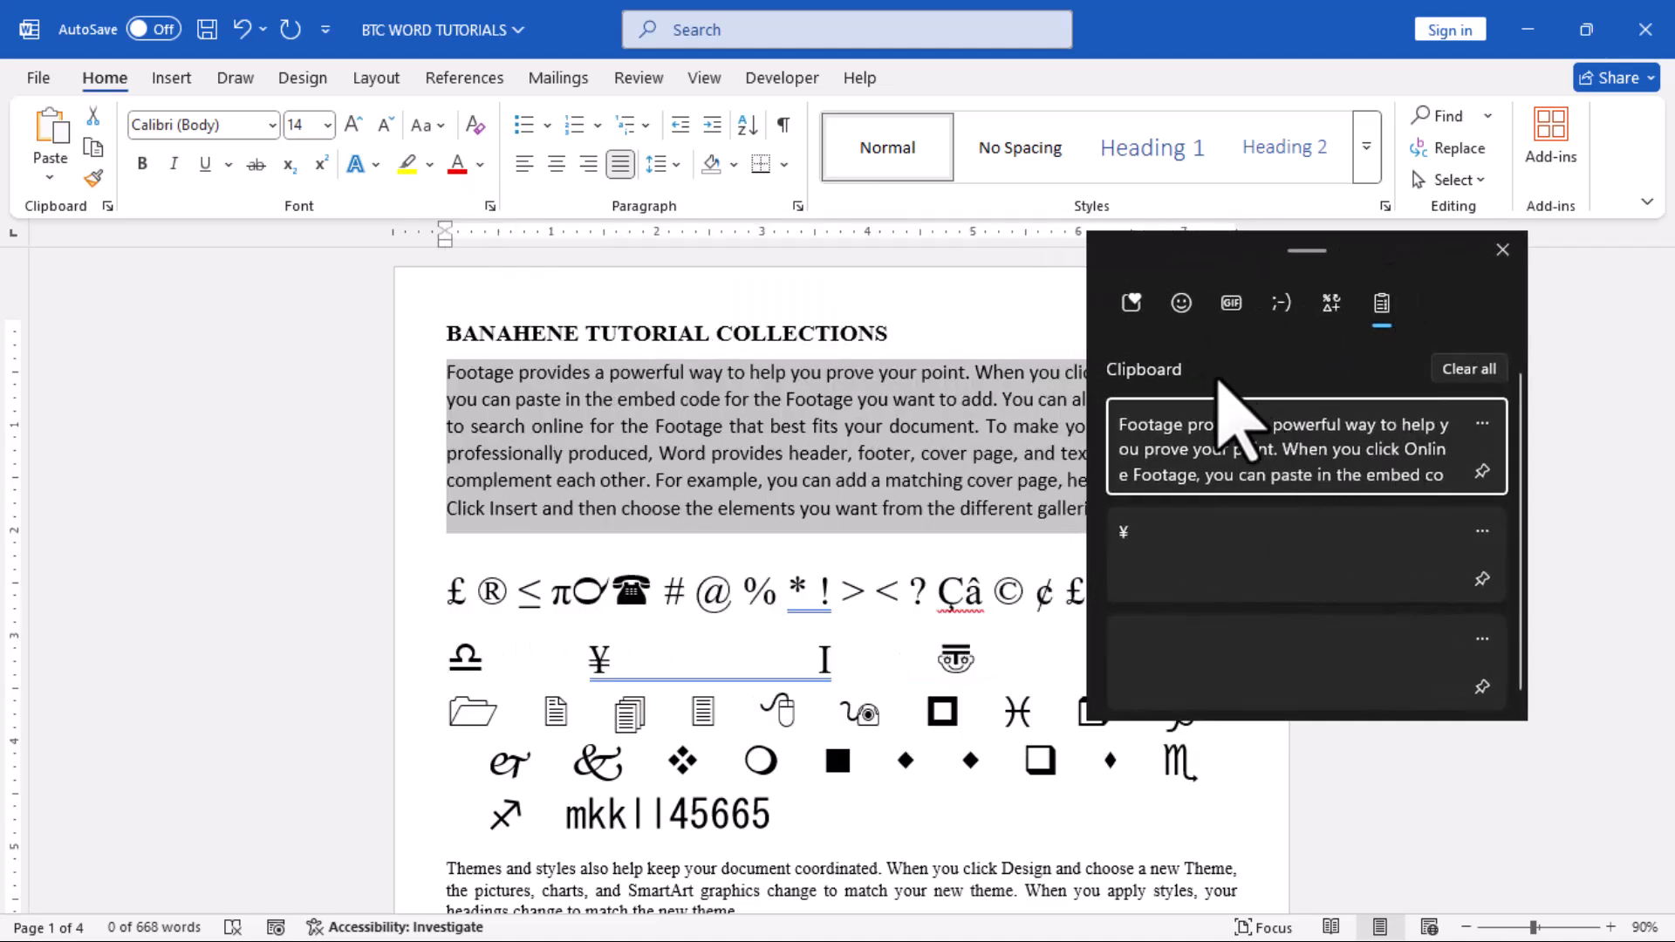
{"action": "scroll", "coordinate": [1316, 551], "scroll_direction": "down", "scroll_amount": 1}
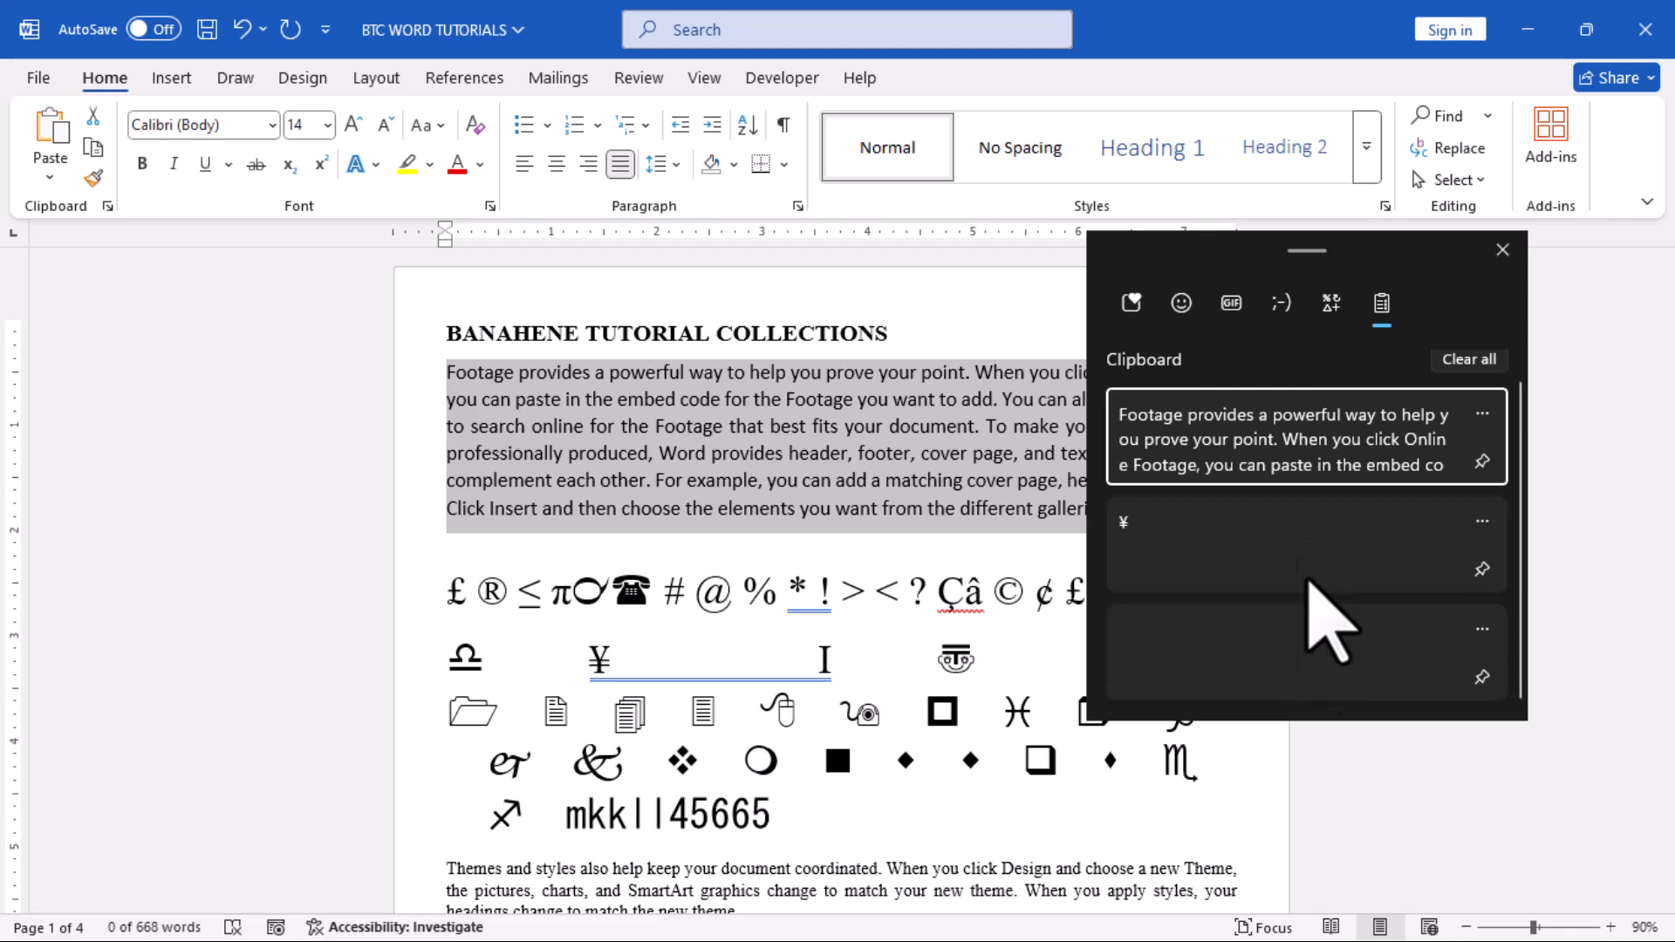
{"action": "scroll", "coordinate": [1296, 515], "scroll_direction": "up", "scroll_amount": 1}
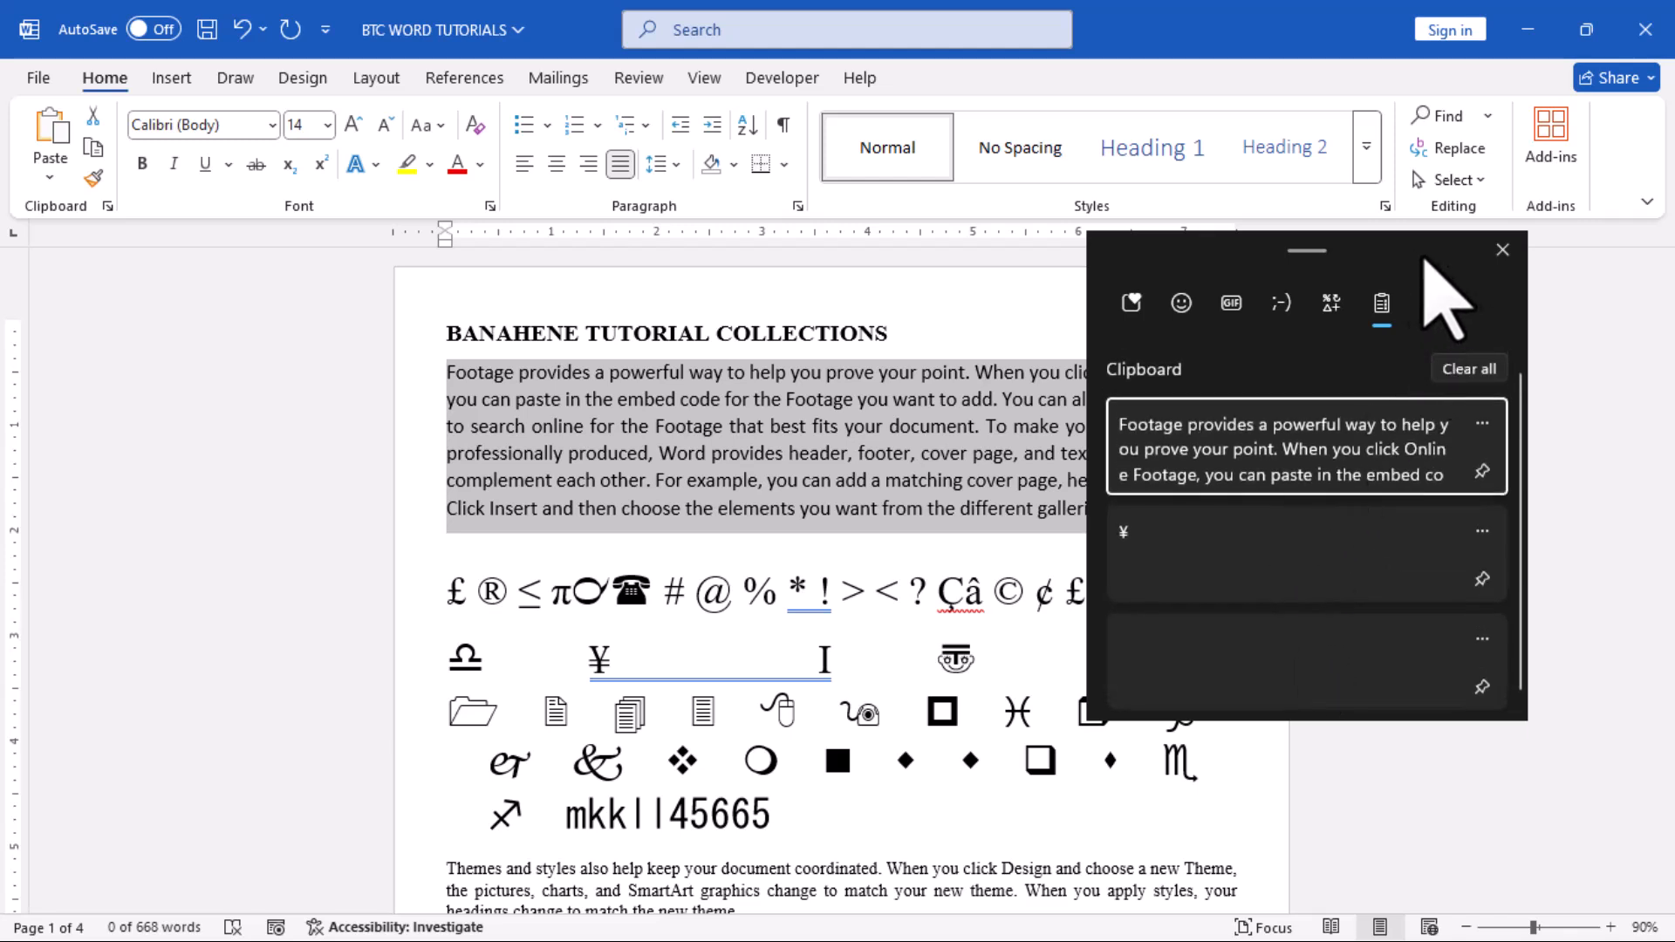
{"action": "left_click", "coordinate": [1503, 250]}
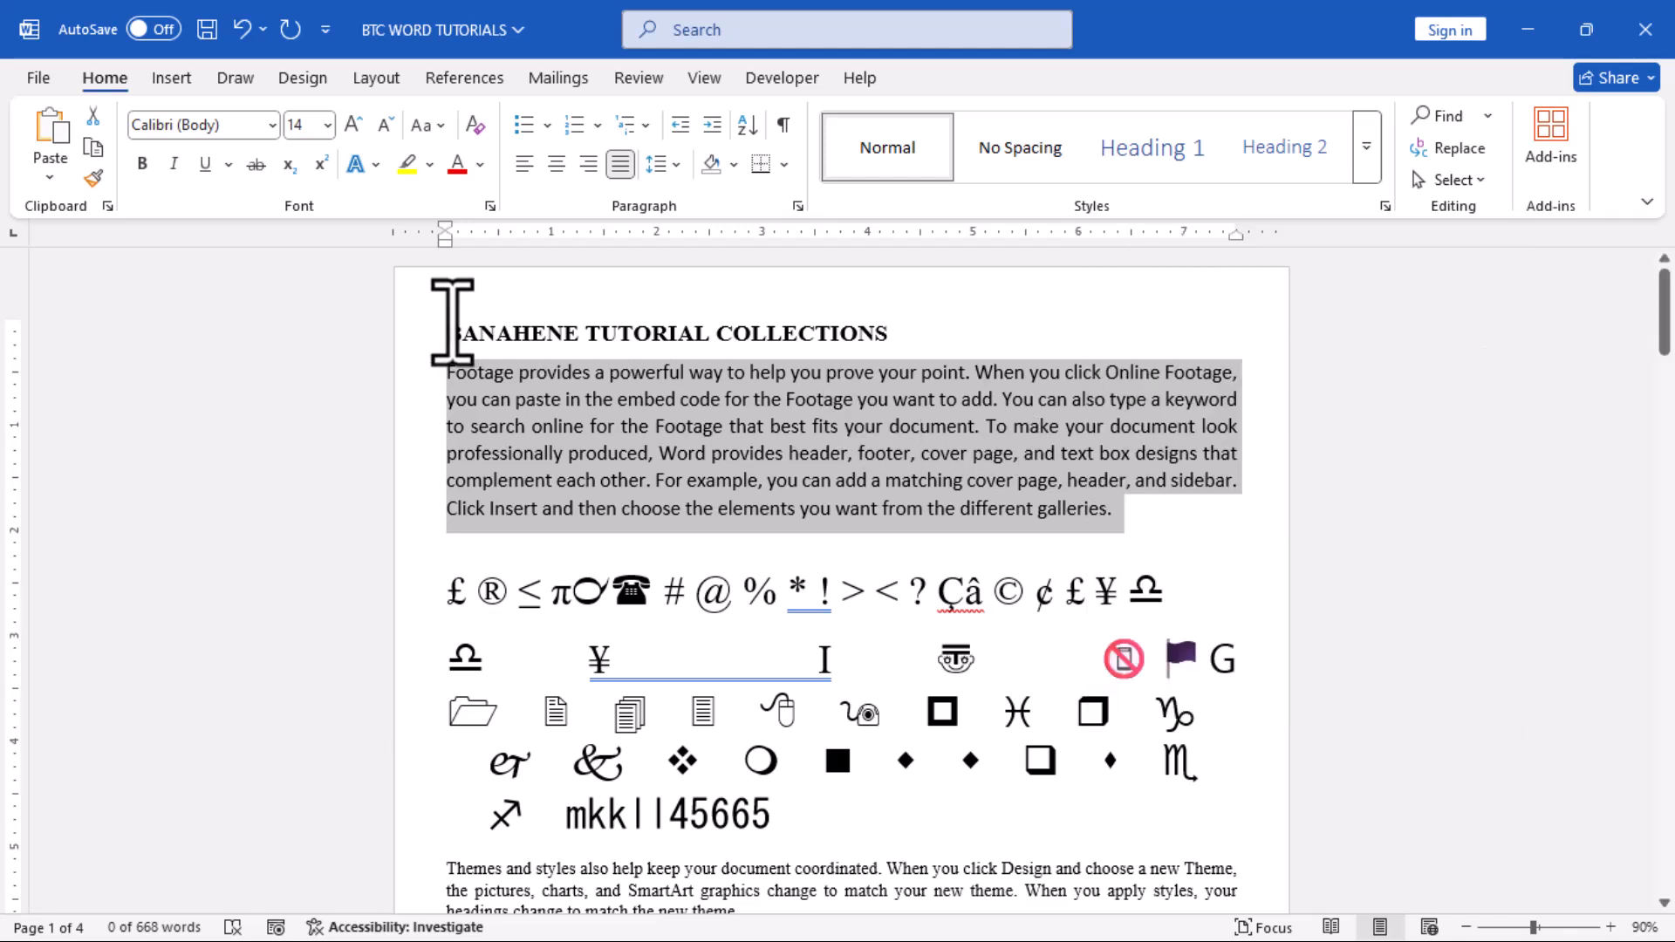
Copy the document title line and check it in the Windows clipboard history, moving the history window off the text before closing it.
{"action": "left_click", "coordinate": [393, 331]}
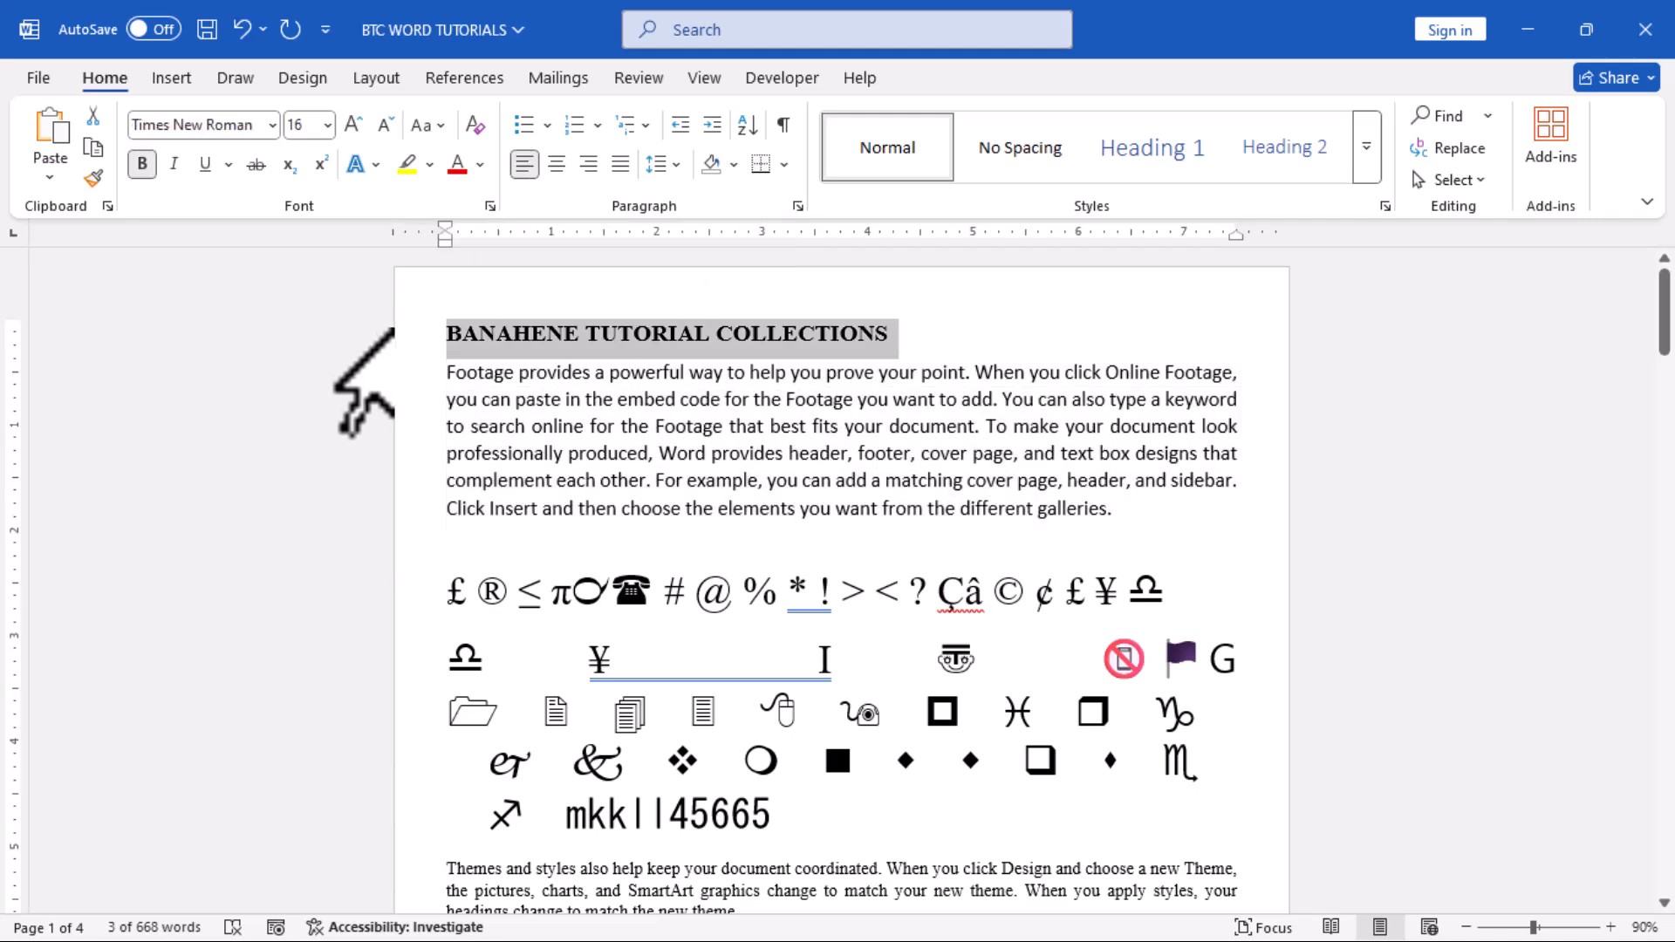
{"action": "key", "text": "ctrl+c"}
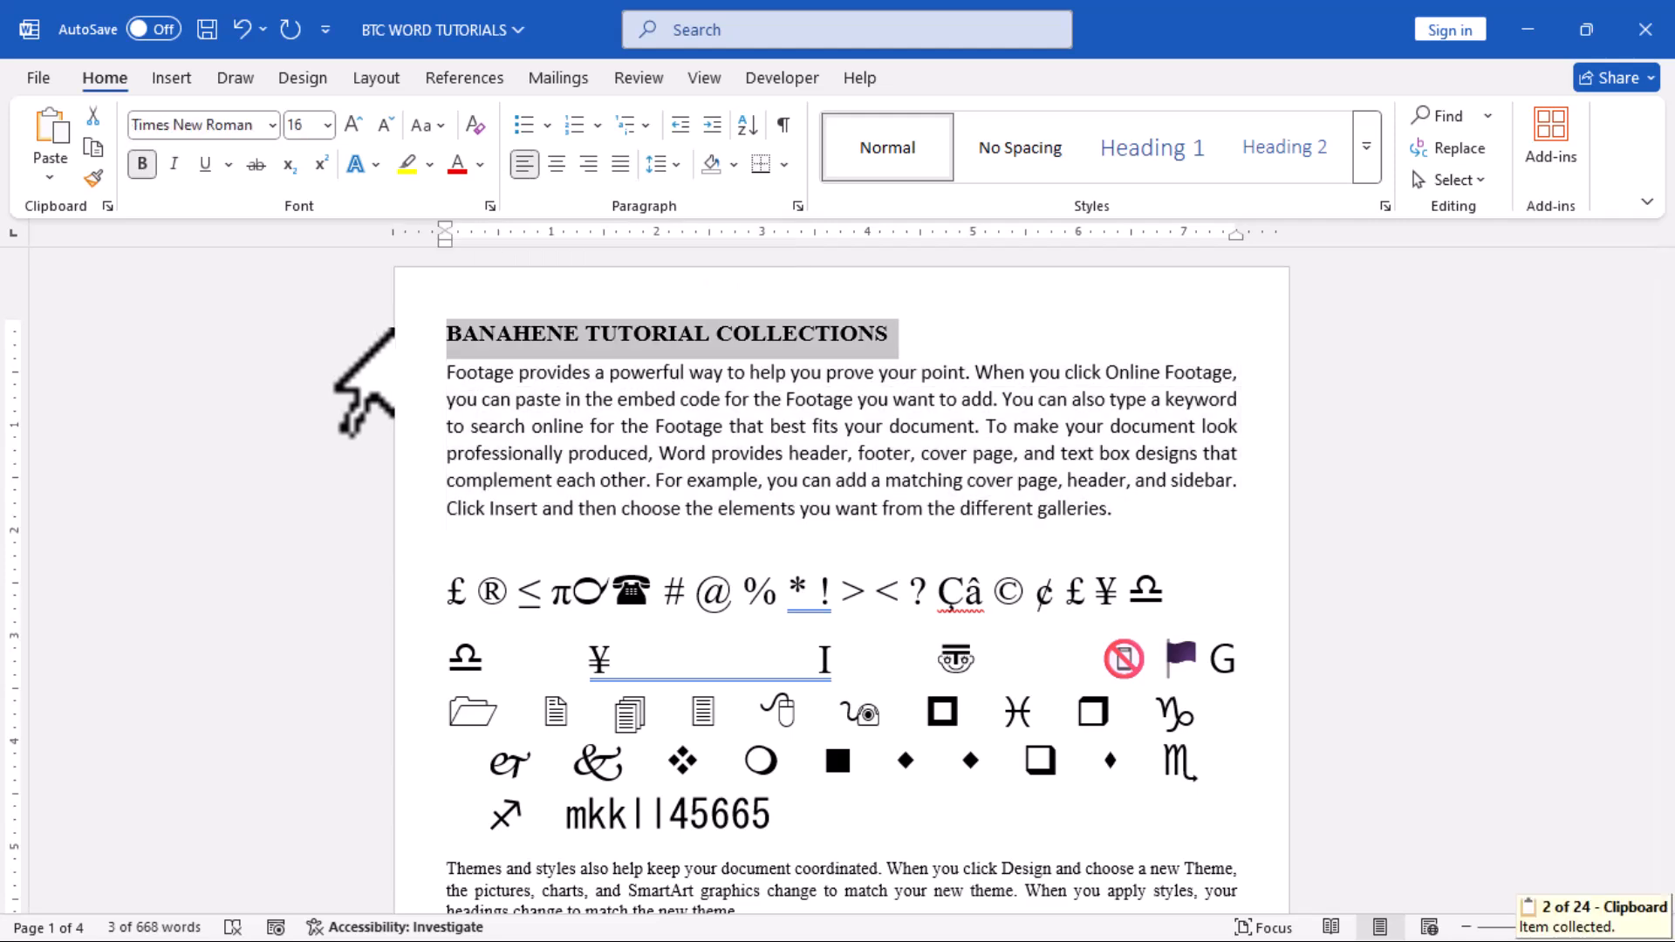
{"action": "key", "text": "super+v"}
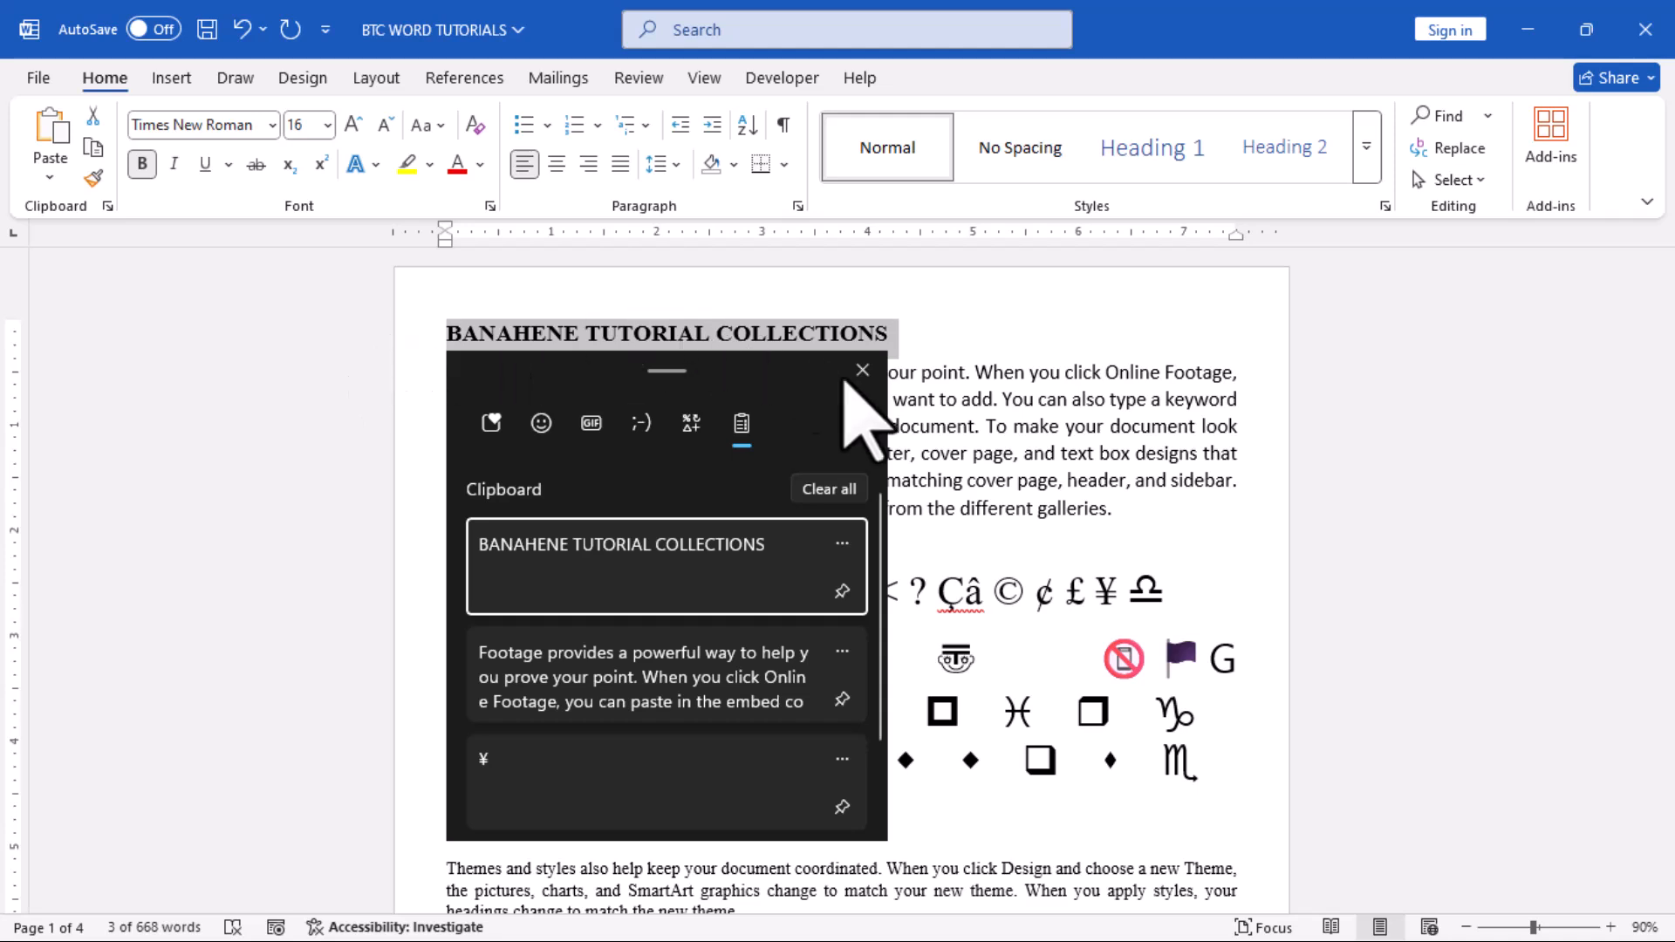
{"action": "left_click_drag", "start_coordinate": [729, 377], "coordinate": [339, 168]}
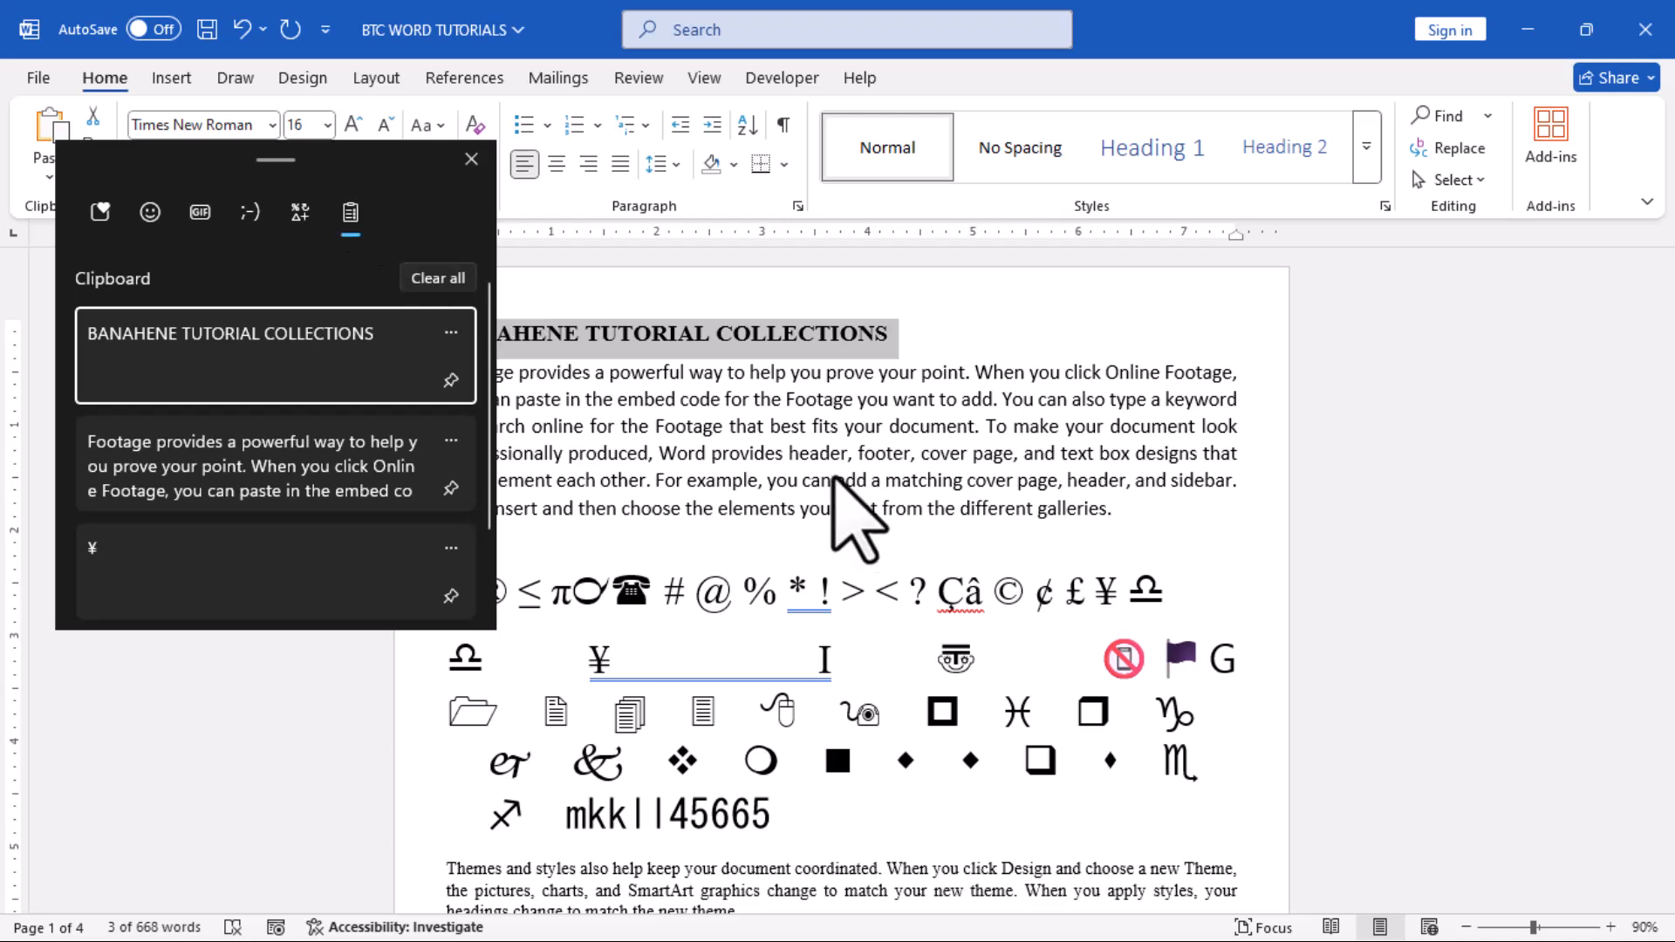
{"action": "left_click", "coordinate": [862, 650]}
Add a bullet after "Microsoft Access" and paste the copied Footage paragraph and the BANAHENE TUTORIAL COLLECTIONS title from the clipboard history.
{"action": "scroll", "coordinate": [864, 650], "scroll_direction": "down", "scroll_amount": 7}
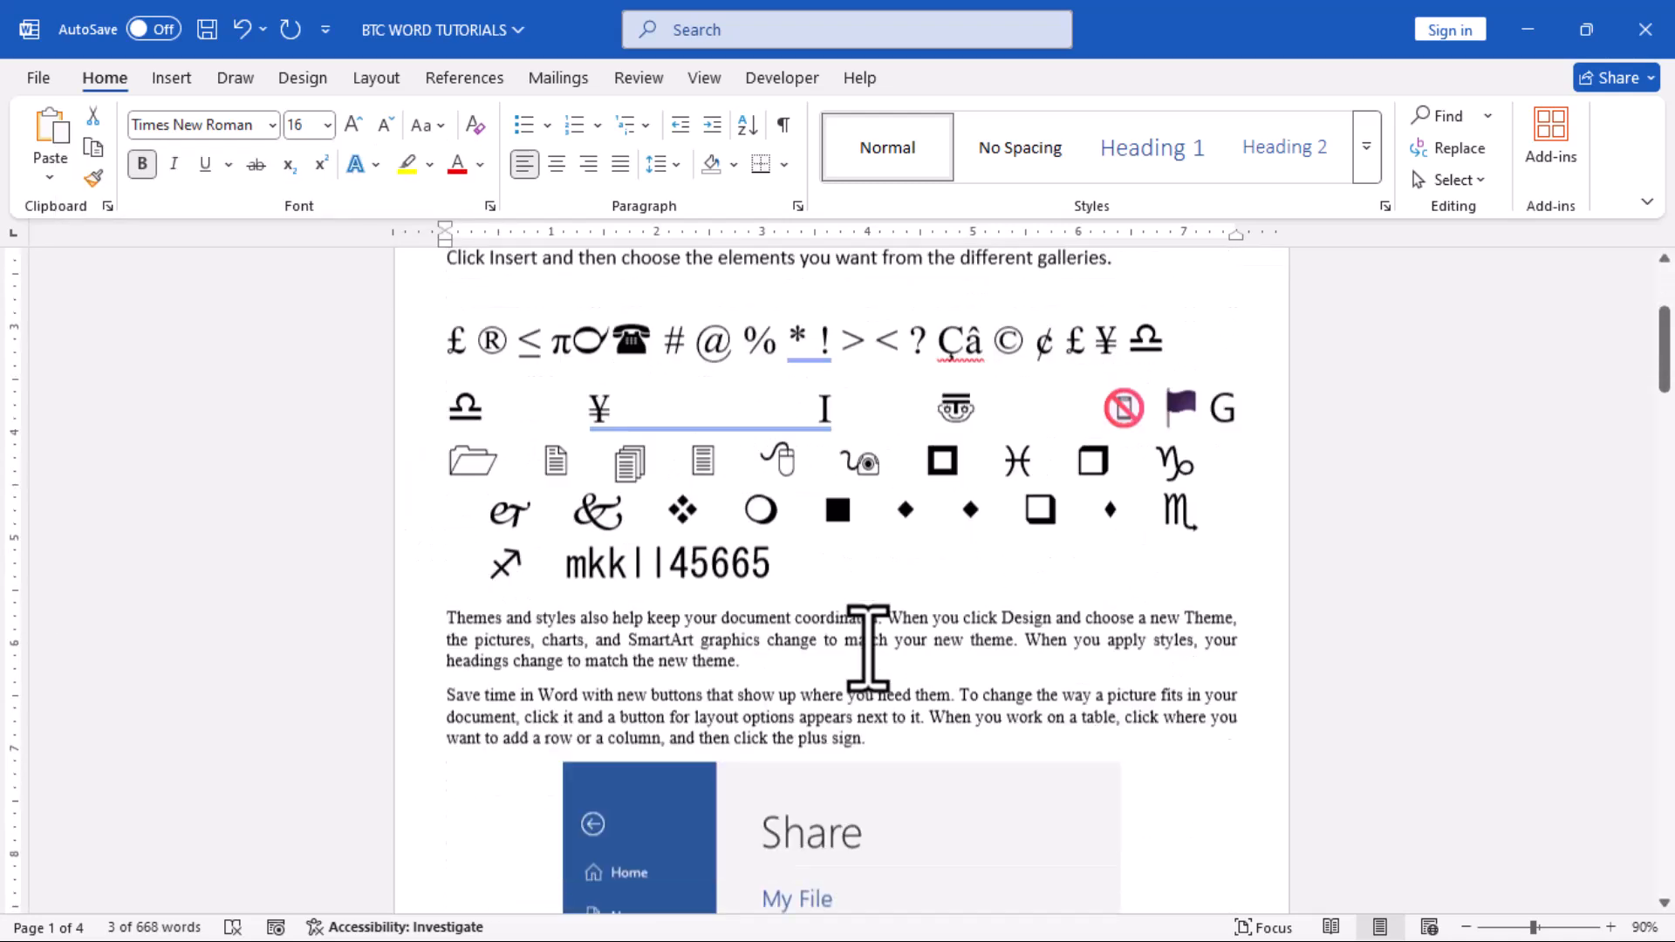
{"action": "scroll", "coordinate": [864, 650], "scroll_direction": "down", "scroll_amount": 8}
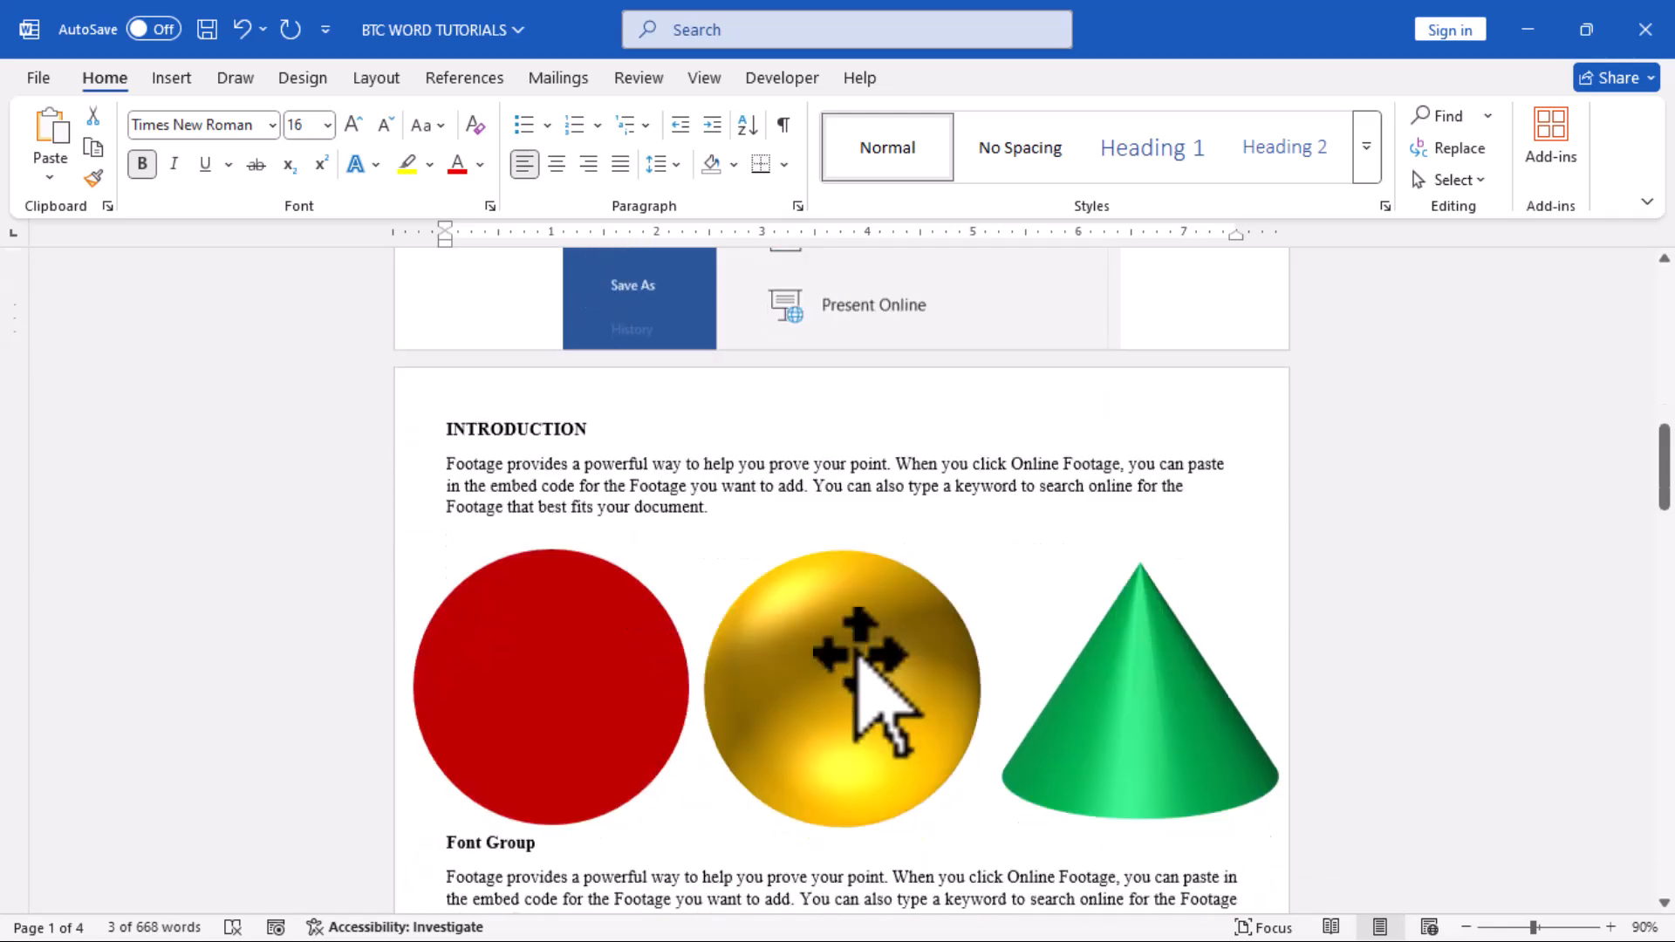
{"action": "left_click", "coordinate": [703, 718]}
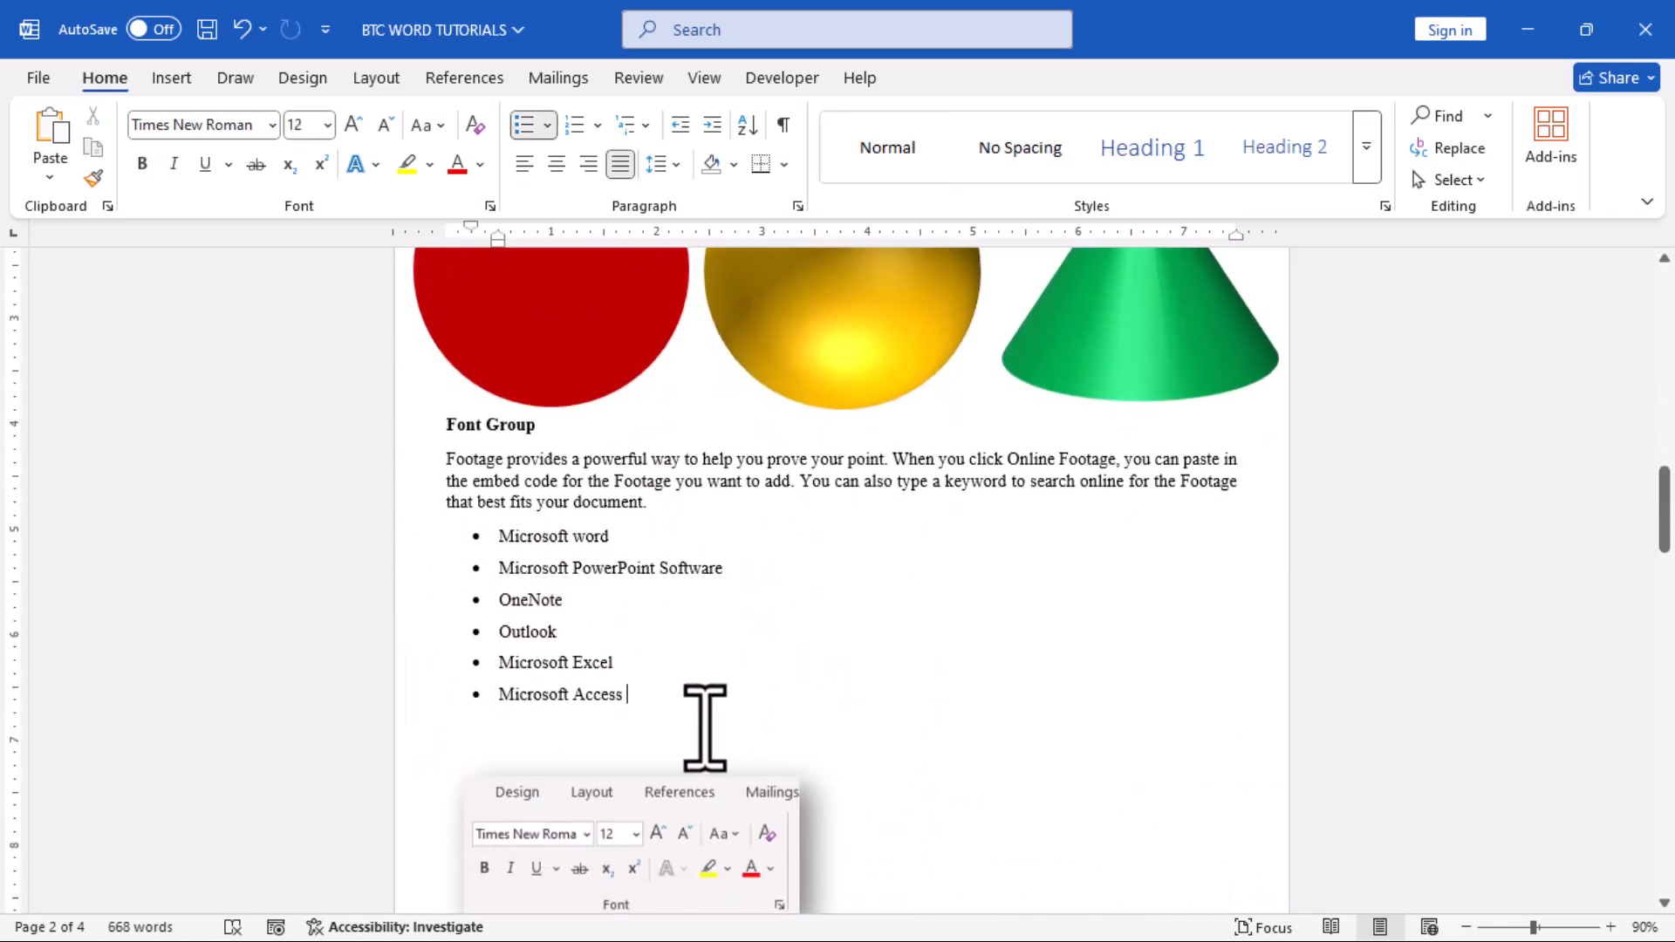
{"action": "key", "text": "Return"}
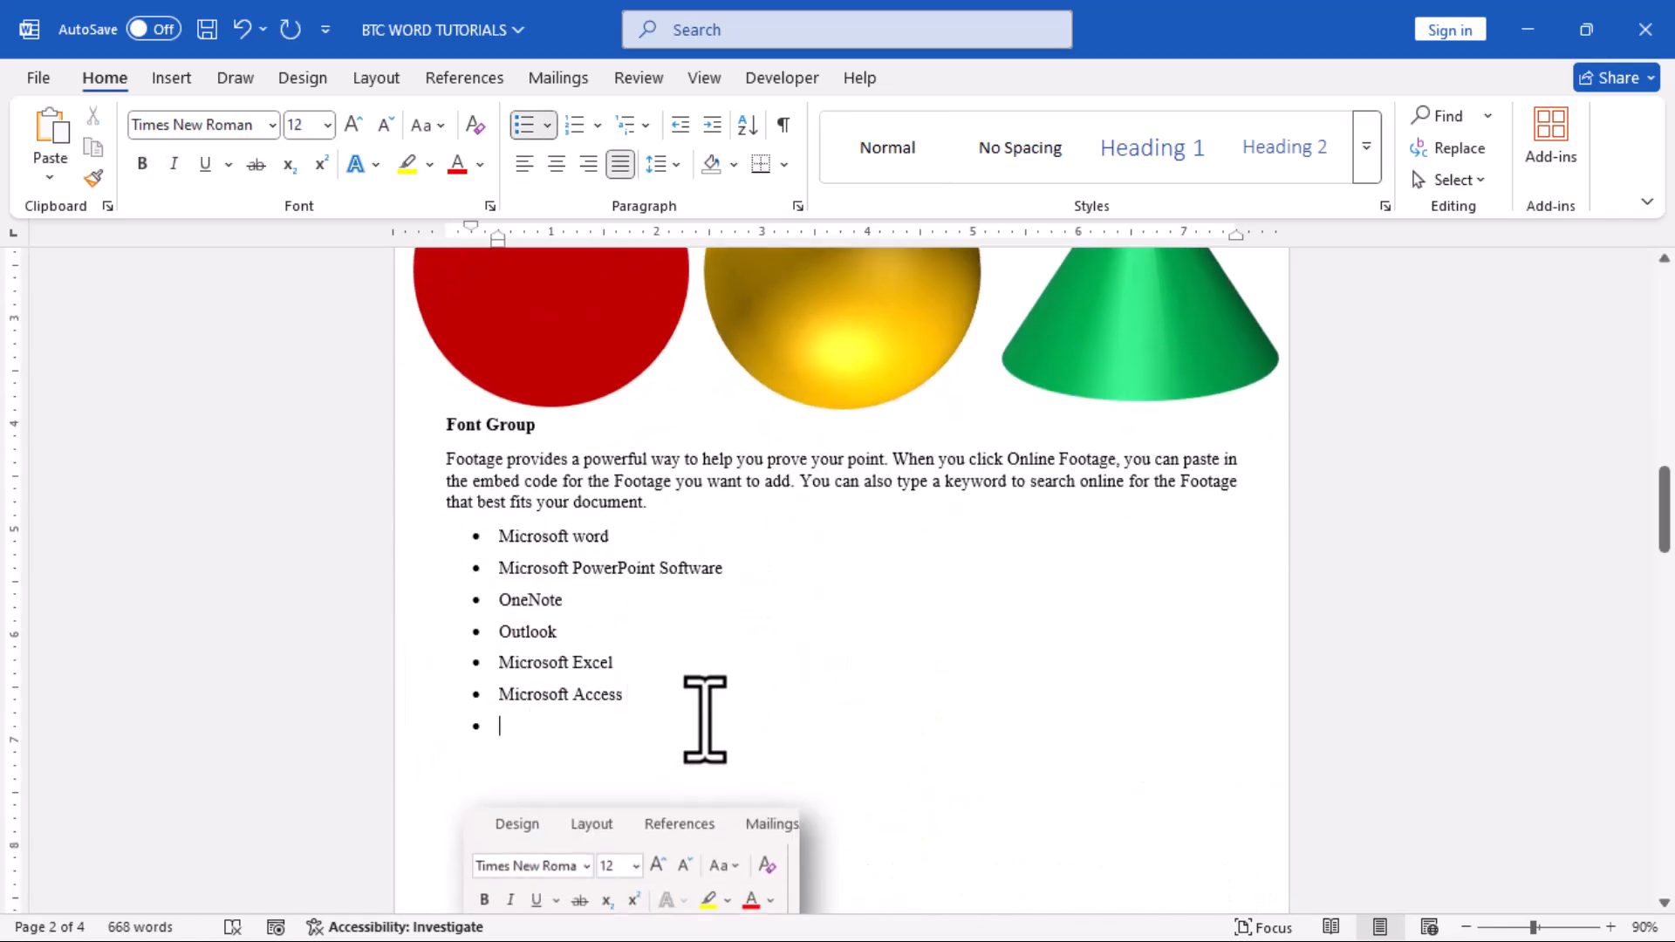
{"action": "key", "text": "super+v"}
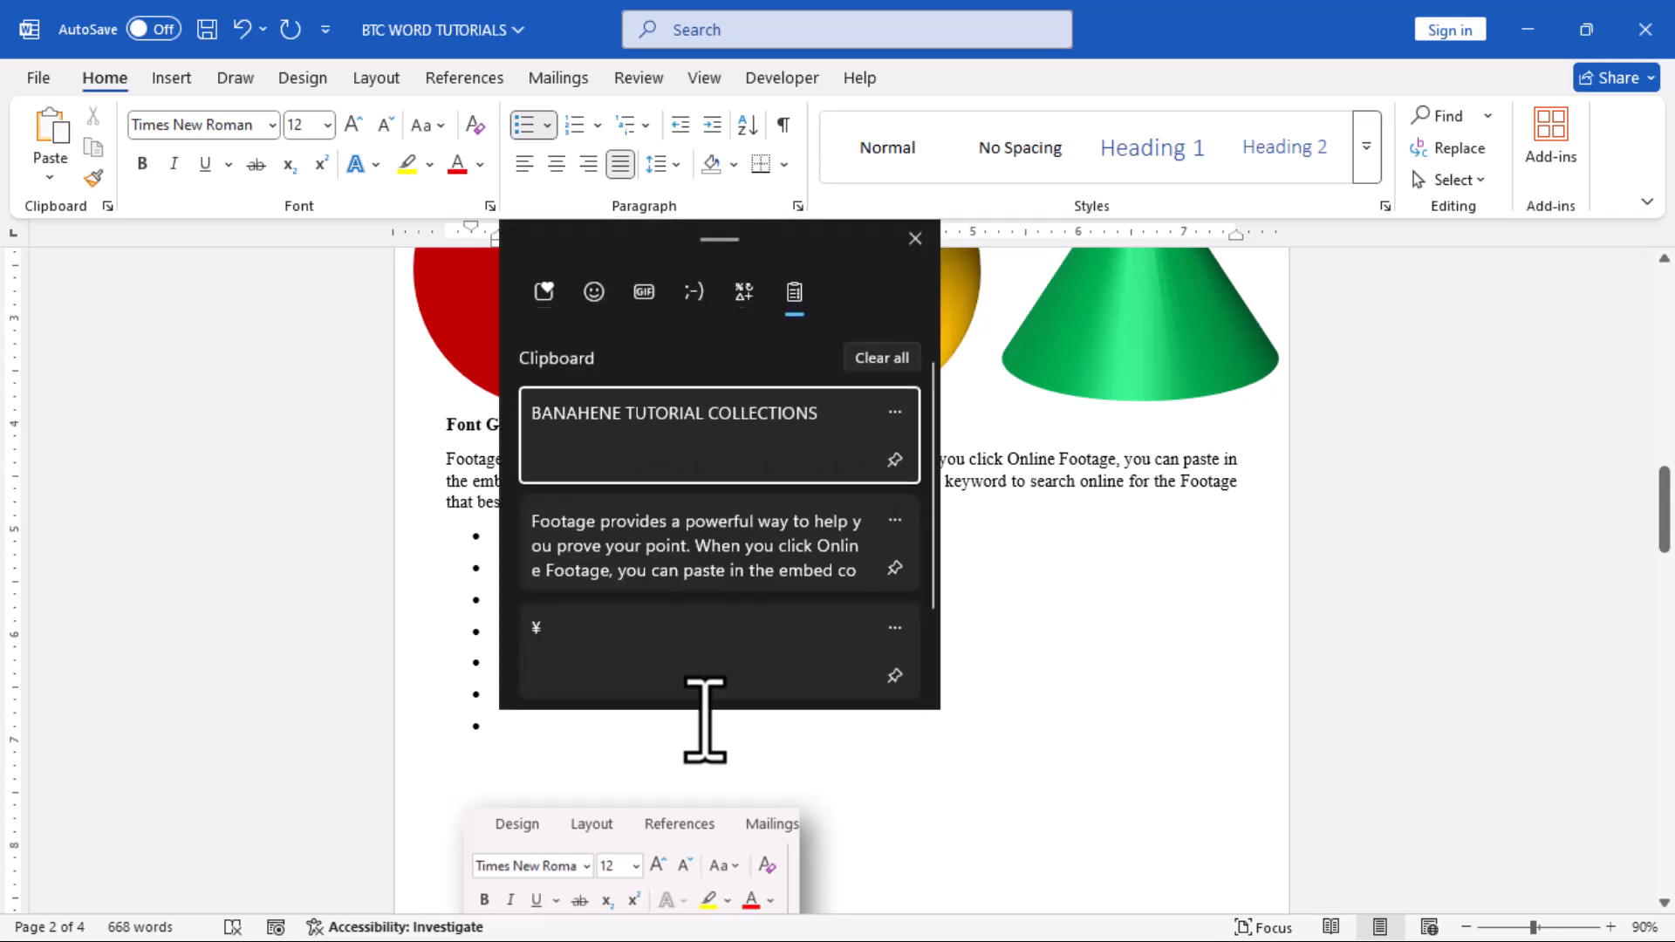
{"action": "left_click", "coordinate": [689, 548]}
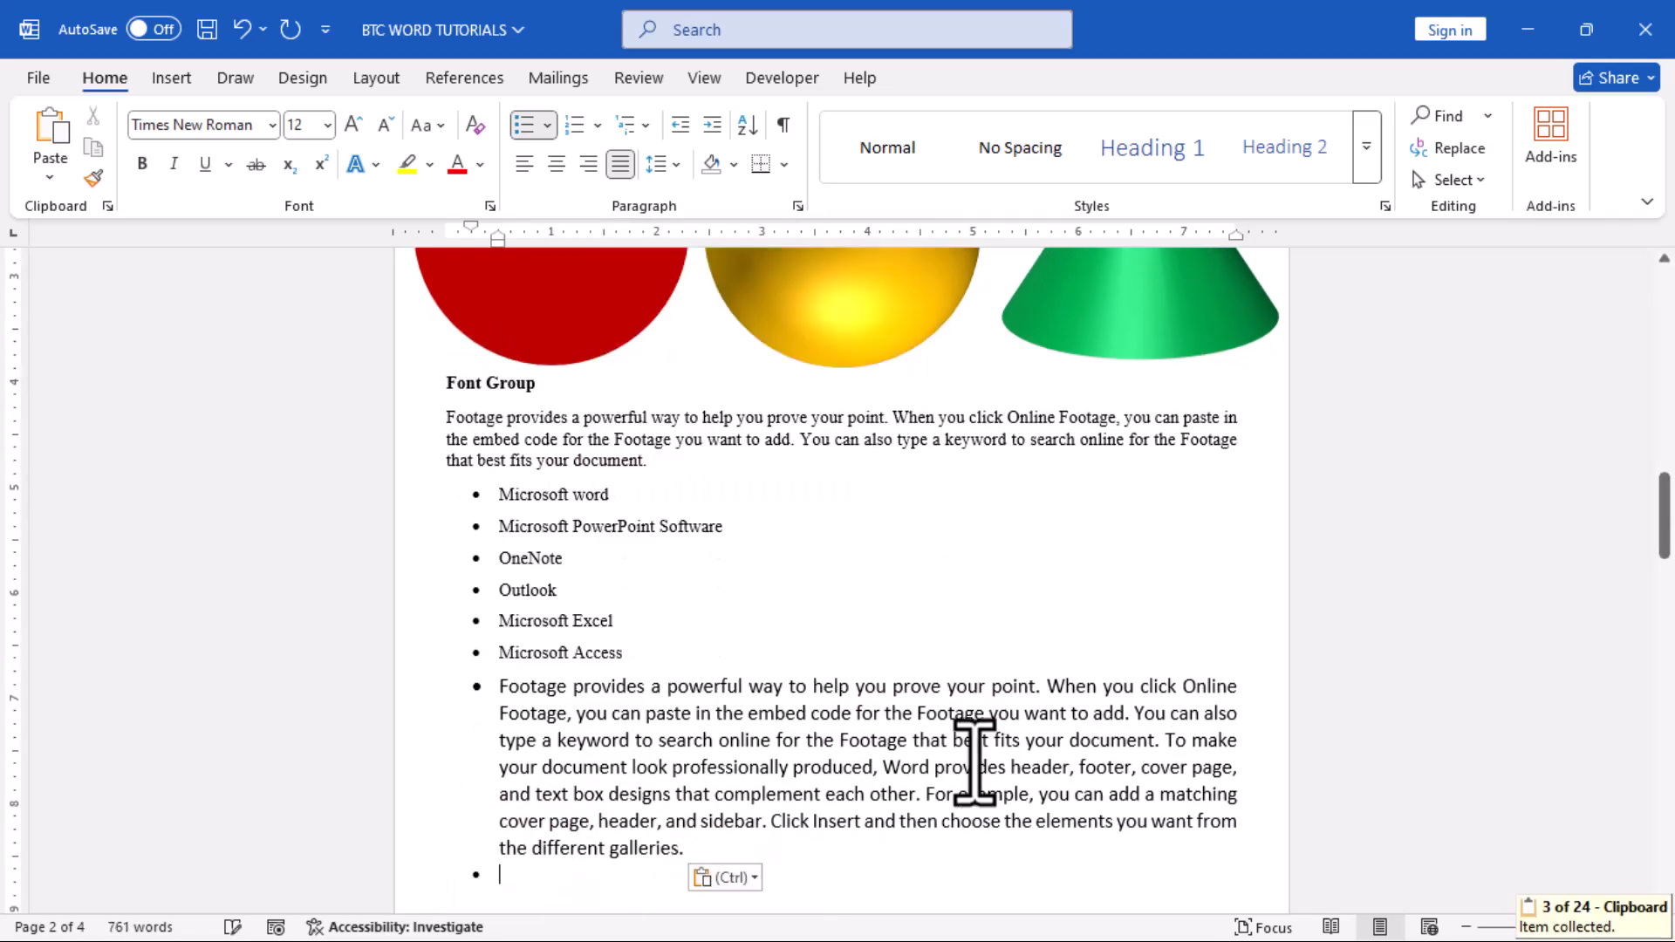
{"action": "key", "text": "super+v"}
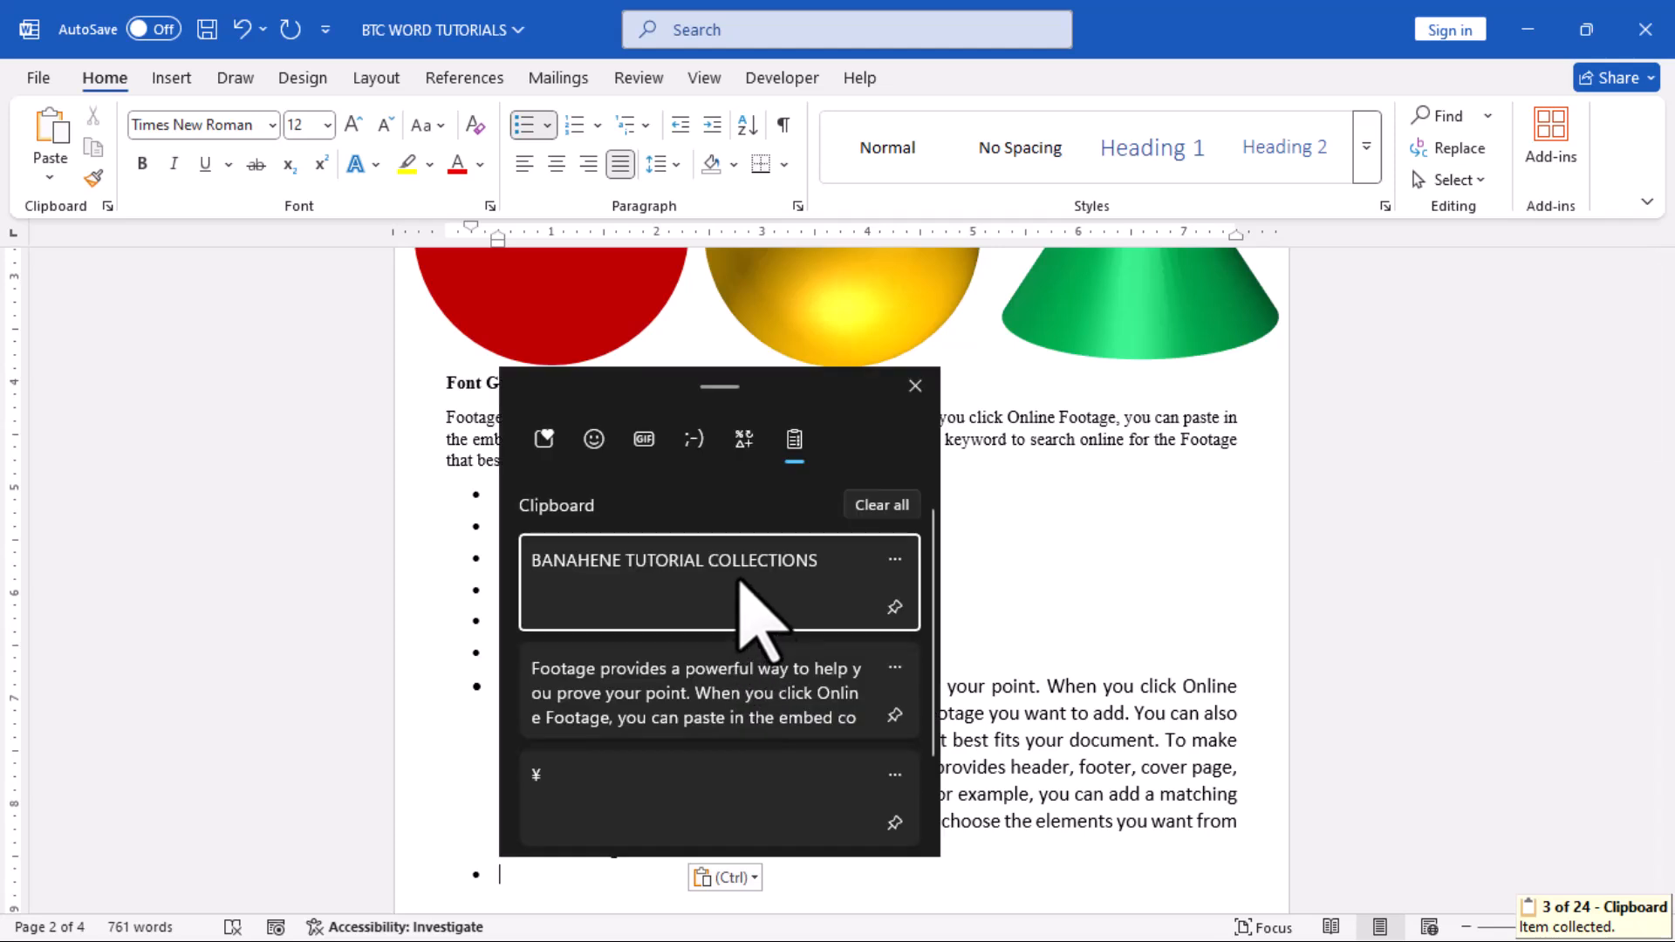
{"action": "left_click", "coordinate": [759, 617]}
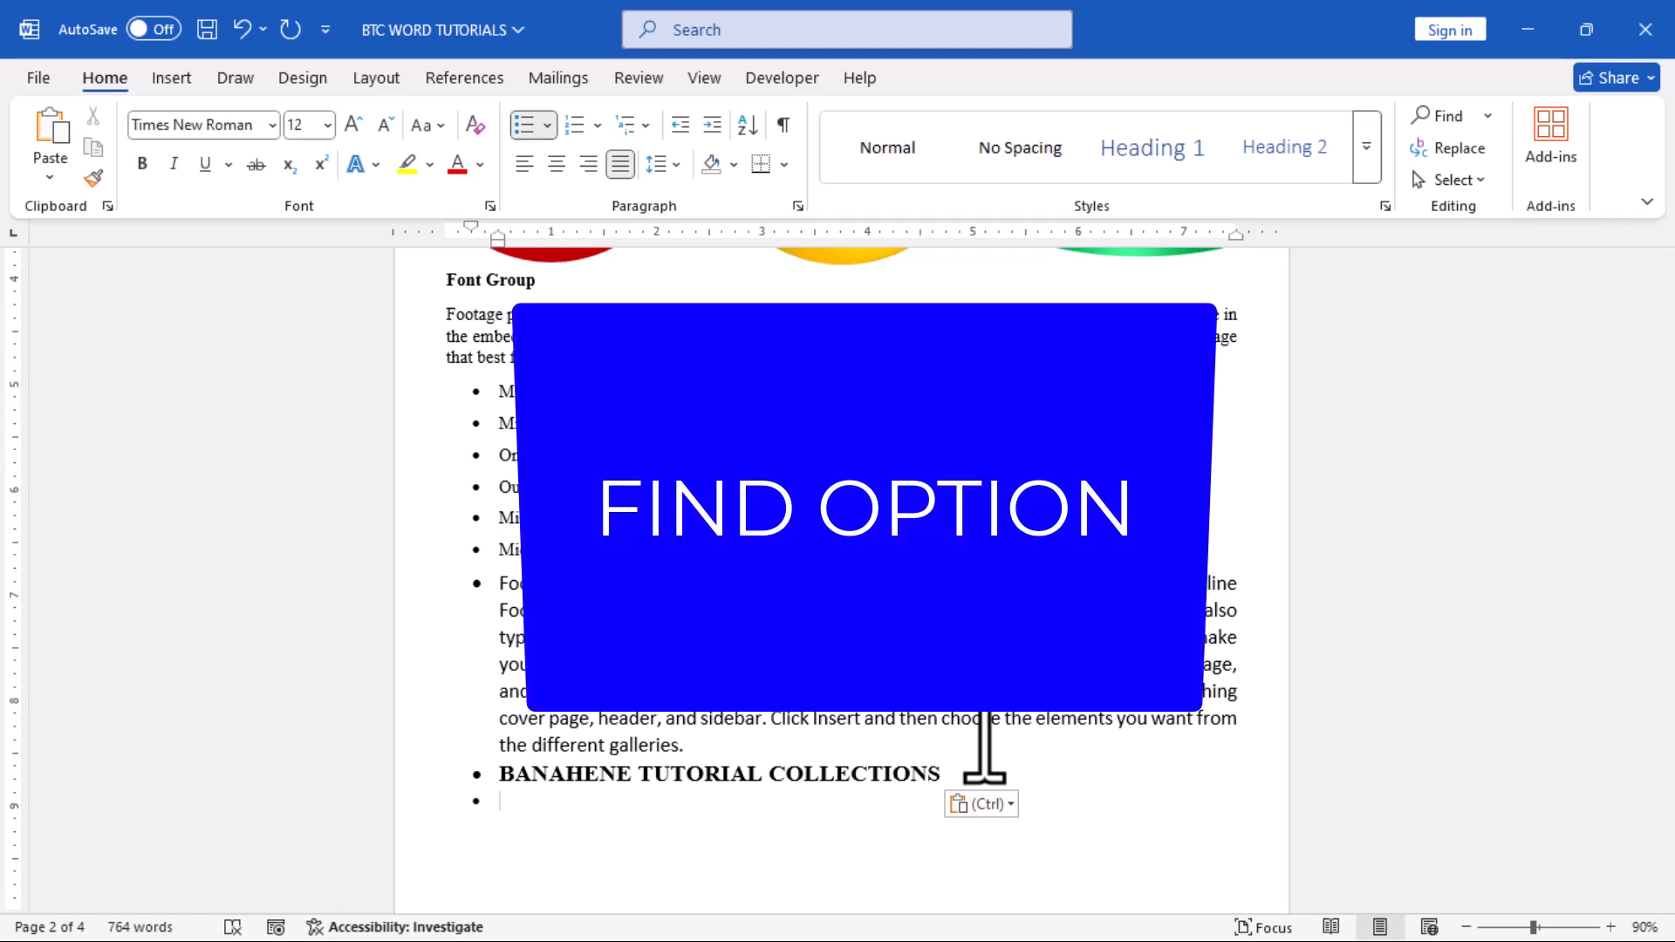
Search the document for "font", view the highlighted match in its heading, and clear the search.
{"action": "key", "text": "ctrl+f"}
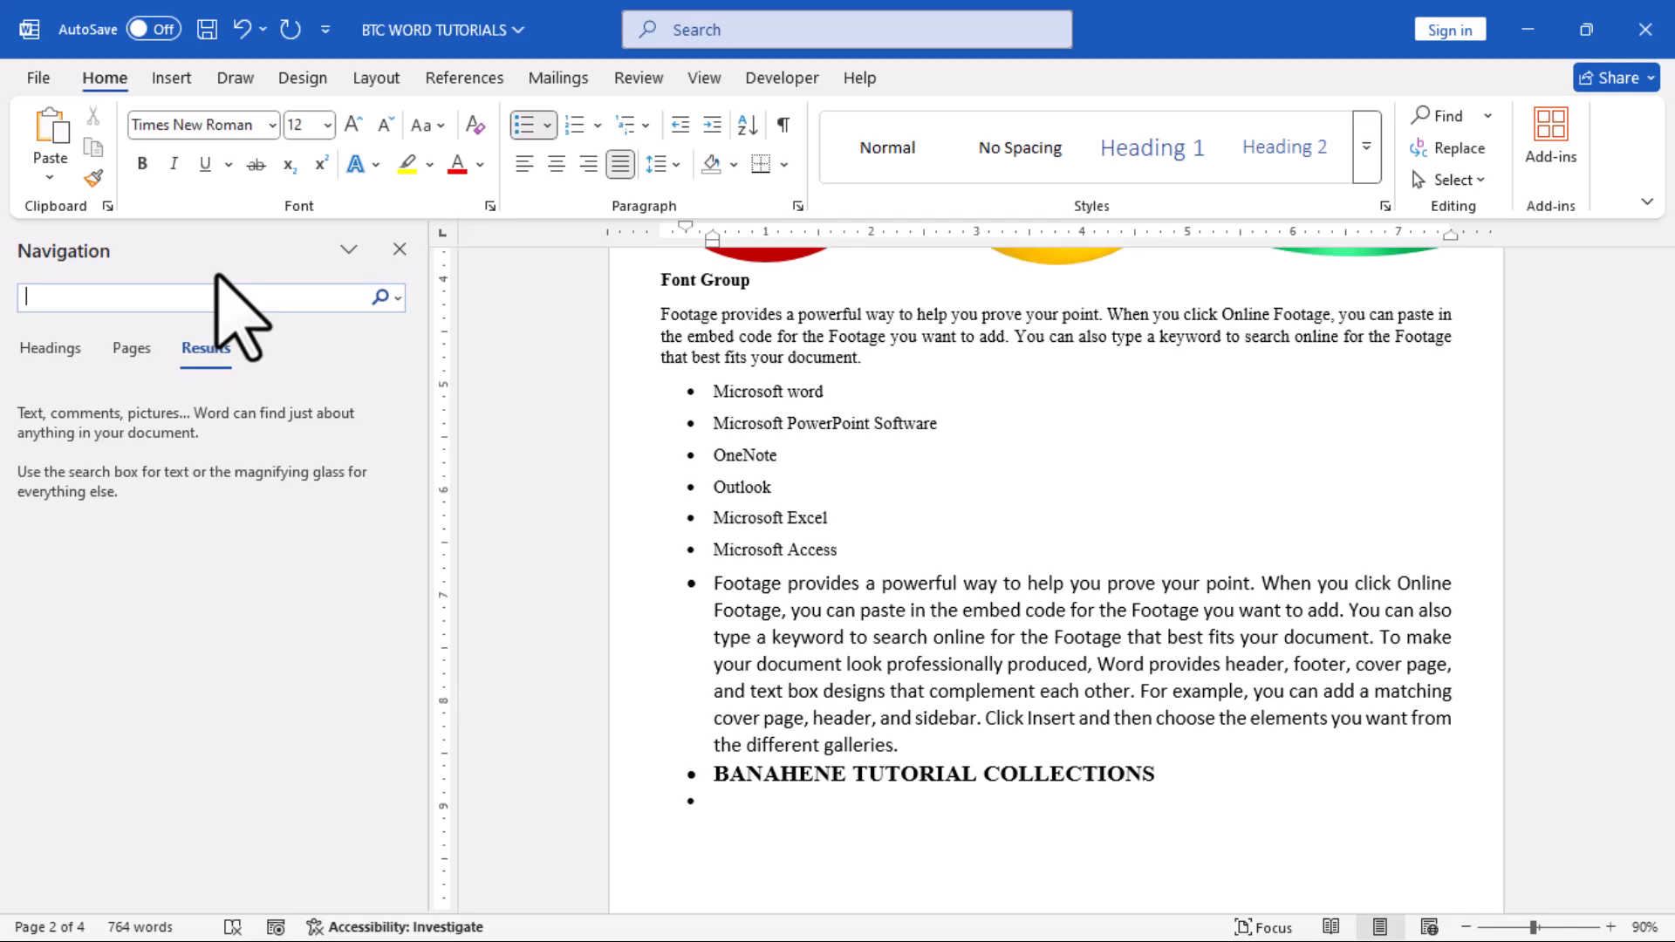
{"action": "type", "text": "fob"}
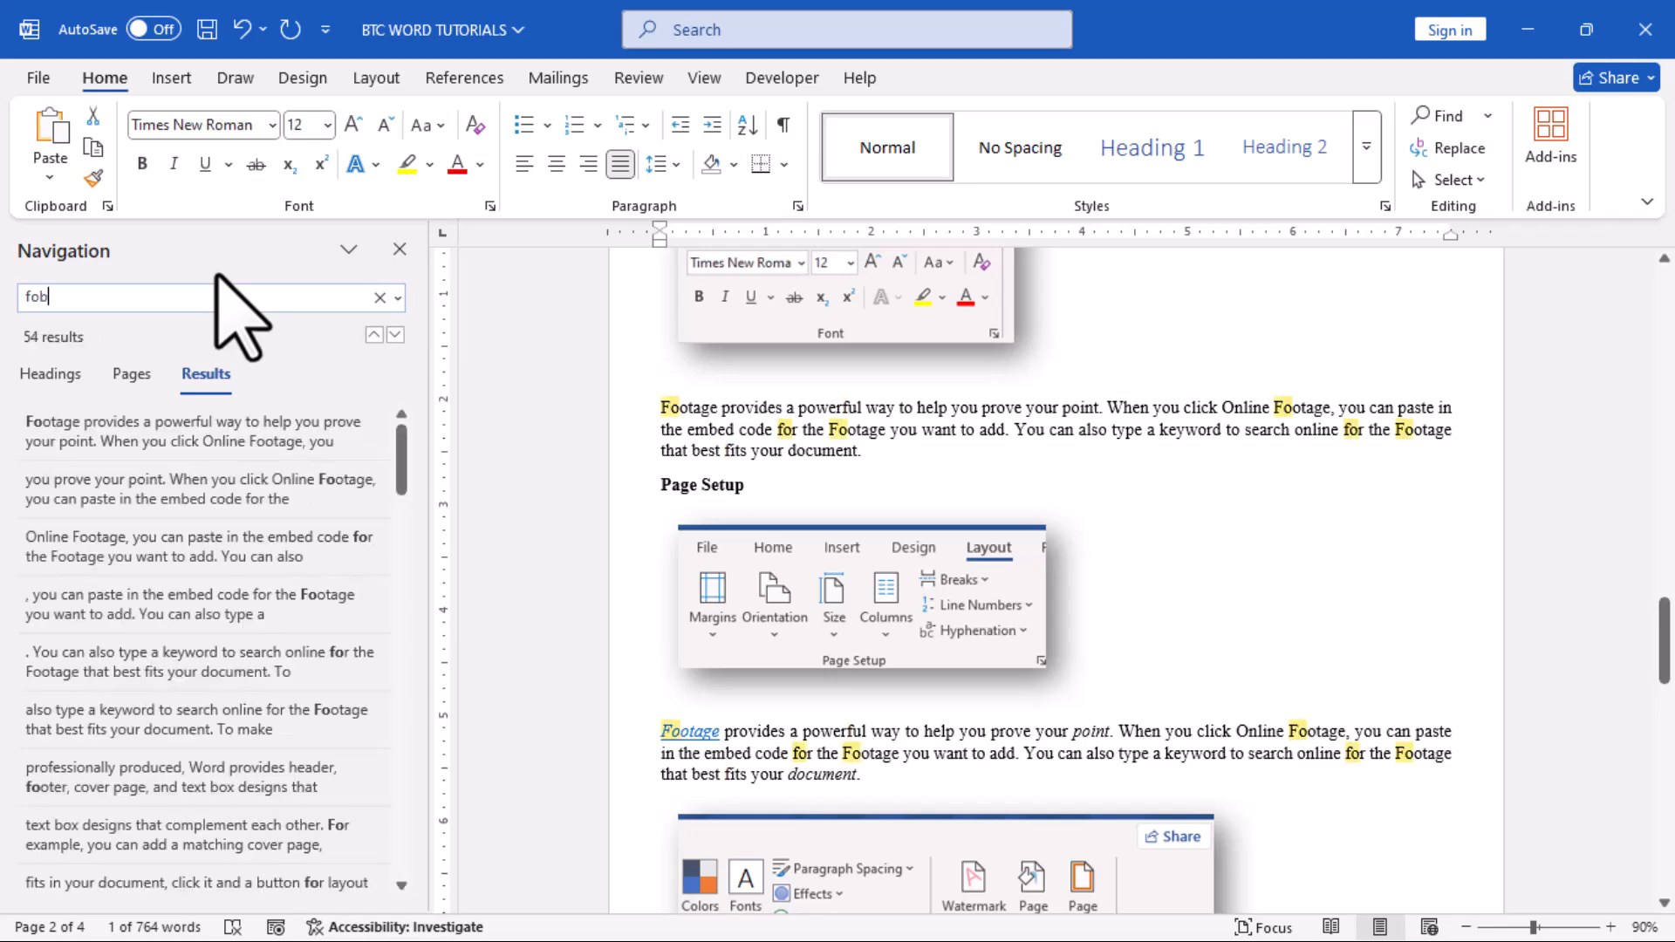
{"action": "key", "text": "BackSpace"}
{"action": "type", "text": "nt"}
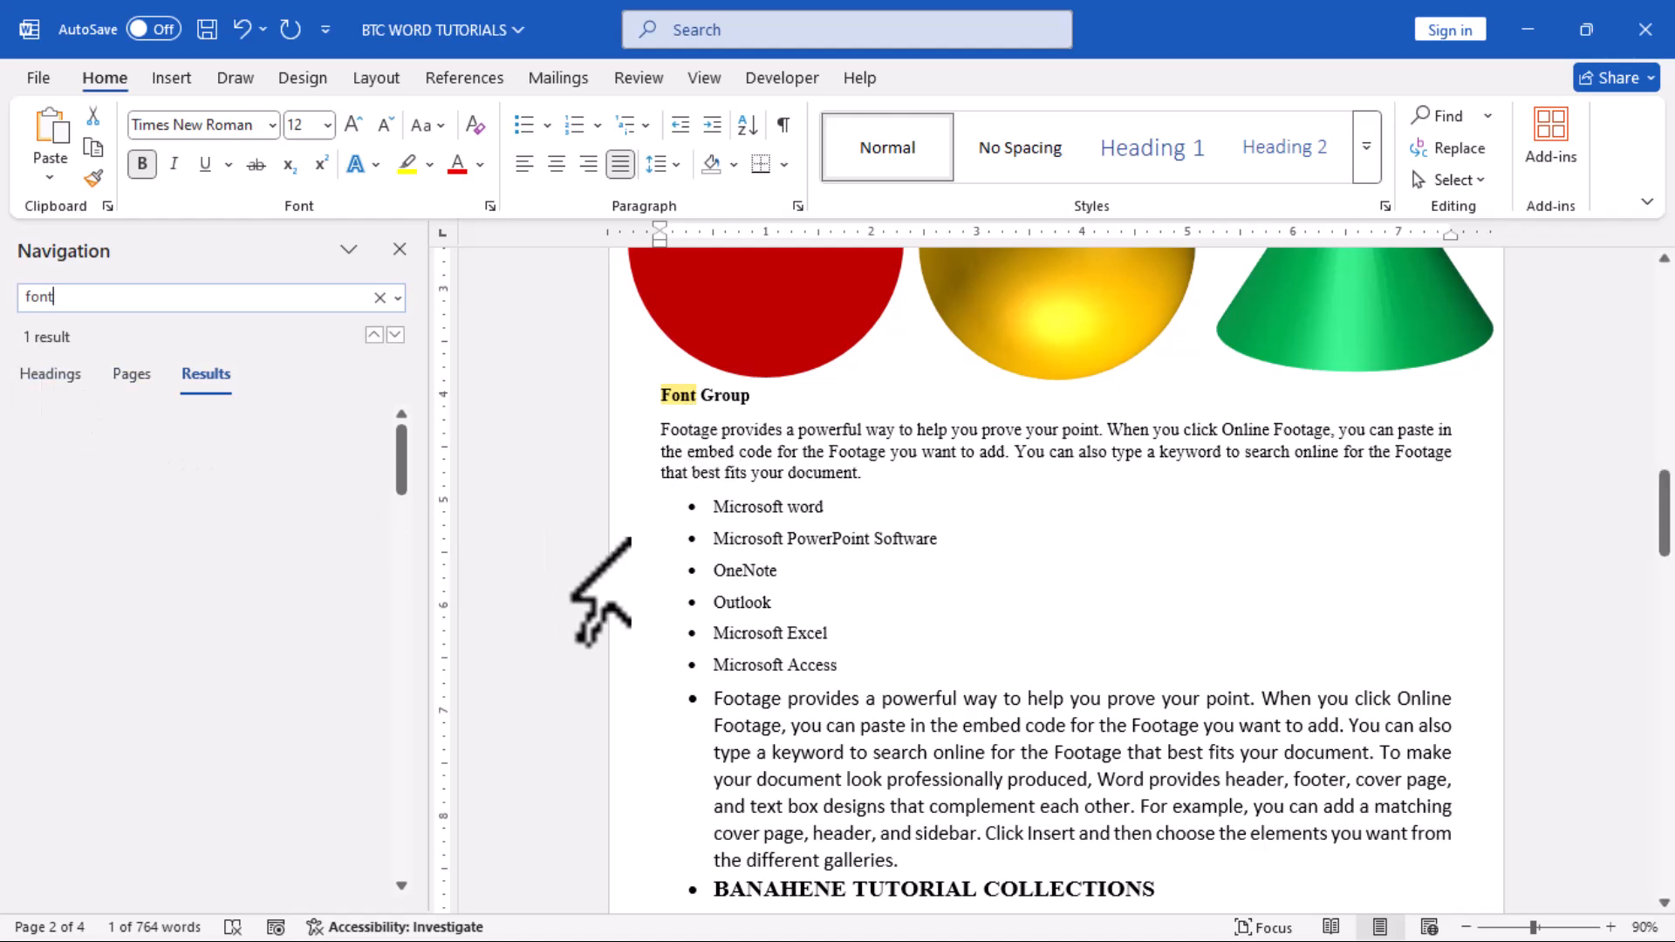
{"action": "scroll", "coordinate": [773, 602], "scroll_direction": "up", "scroll_amount": 3}
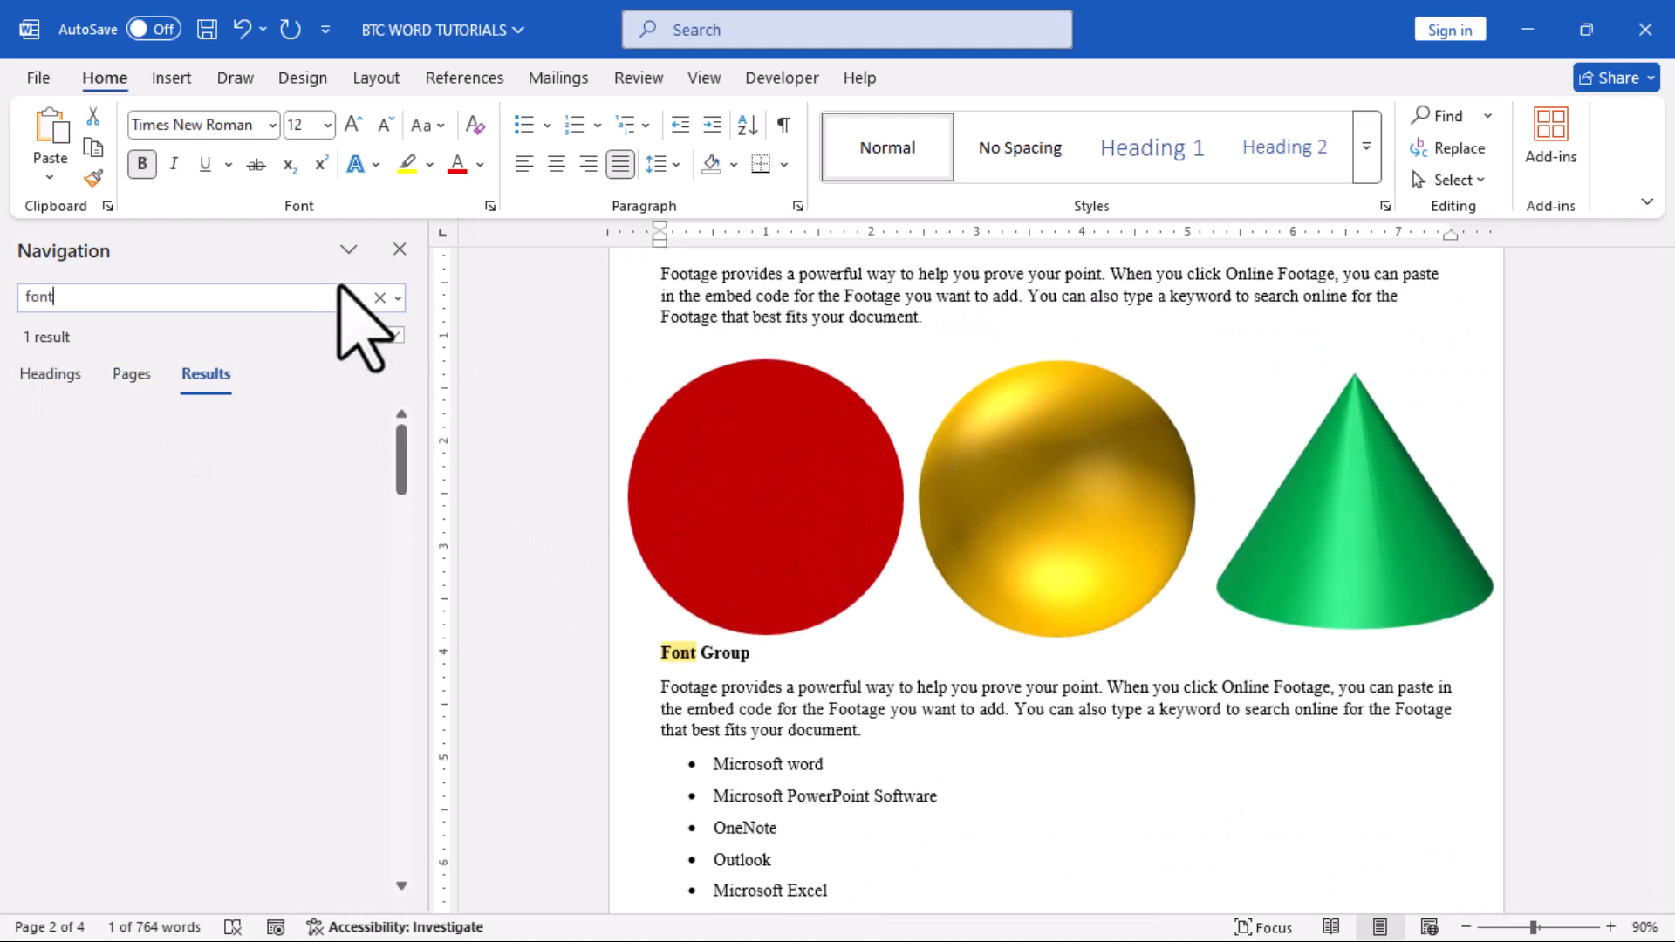
{"action": "left_click", "coordinate": [381, 297]}
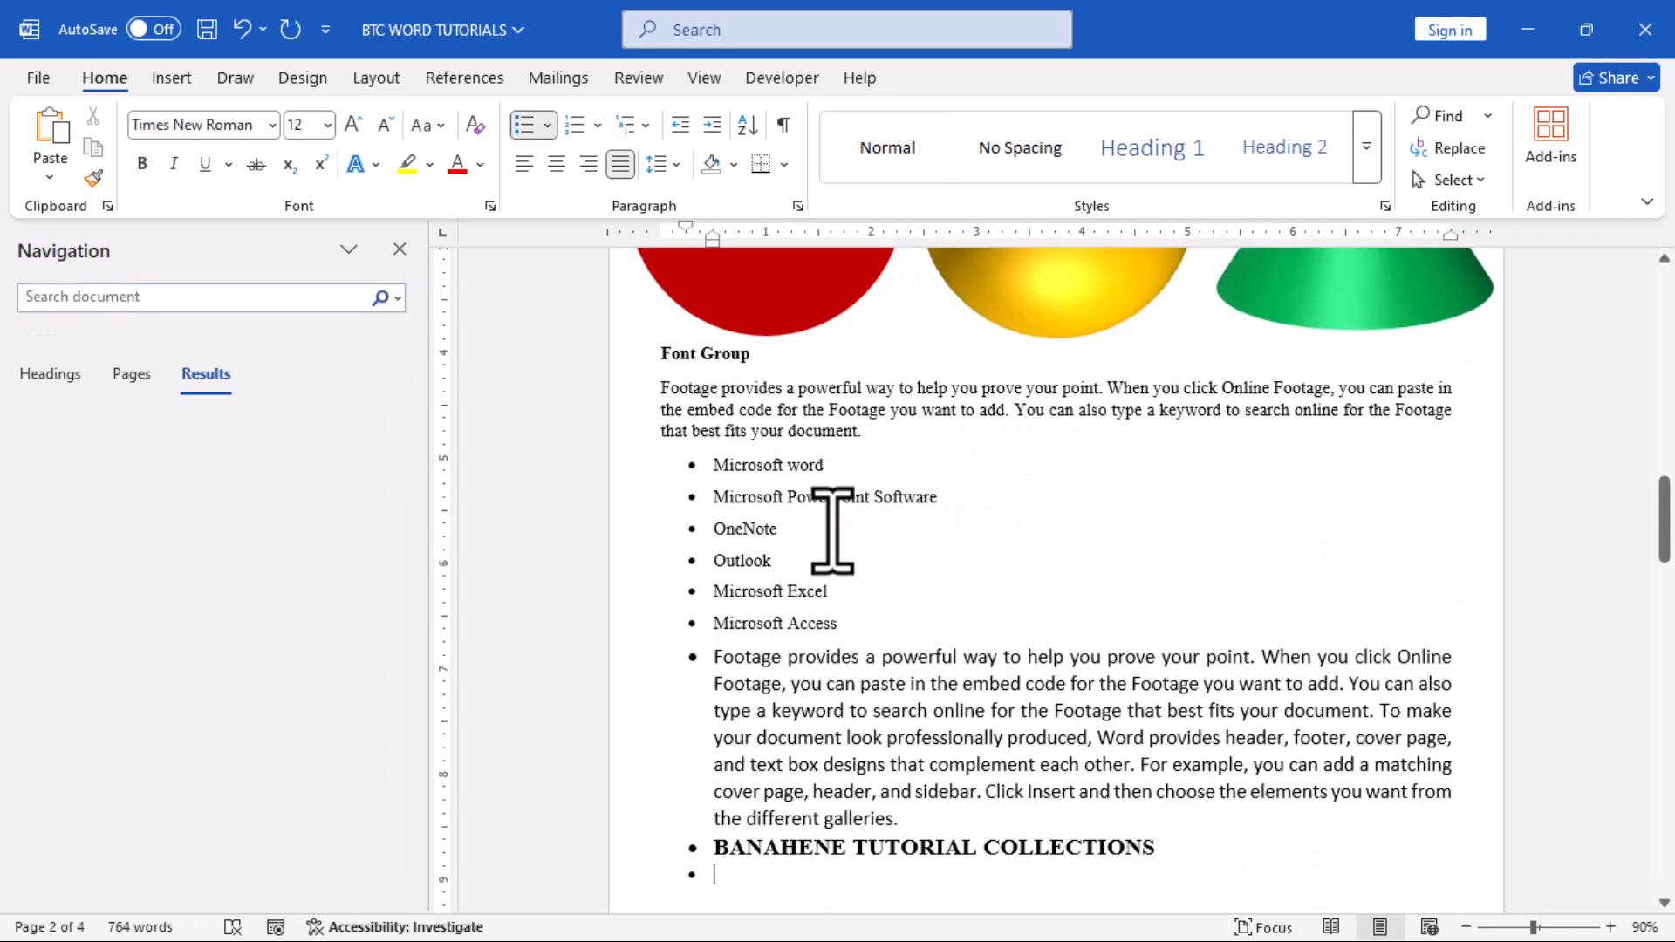
Return to the beginning of the document and search for "font" again from there.
{"action": "key", "text": "ctrl+Home"}
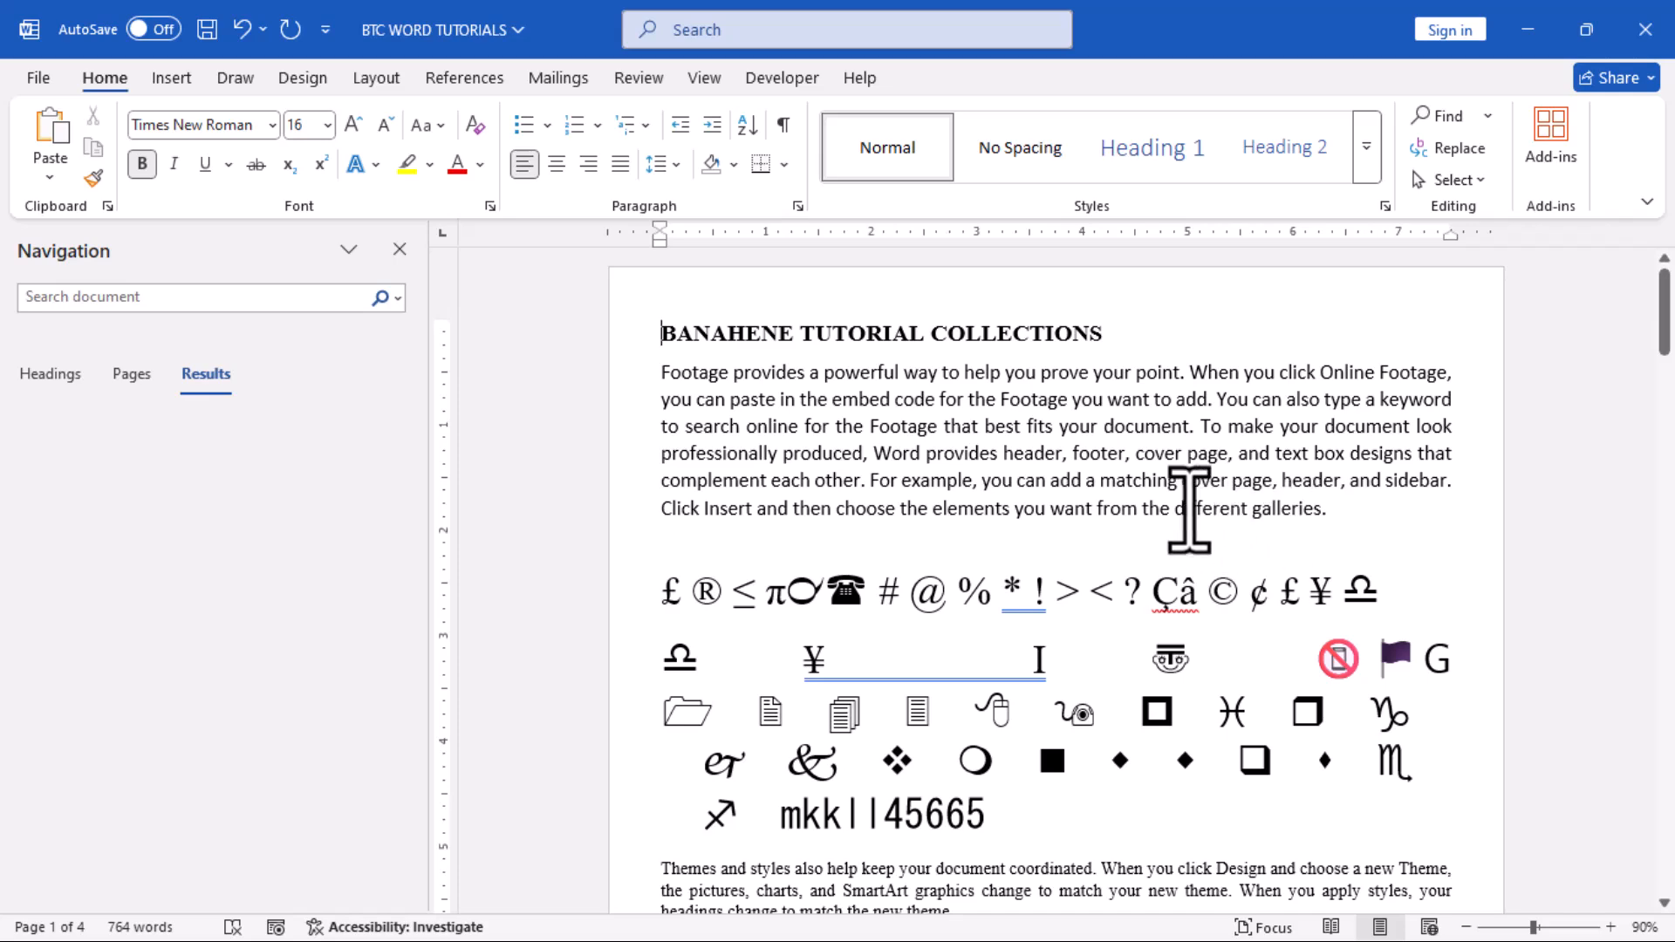
{"action": "scroll", "coordinate": [1156, 489], "scroll_direction": "down", "scroll_amount": 5}
{"action": "scroll", "coordinate": [1118, 563], "scroll_direction": "up", "scroll_amount": 5}
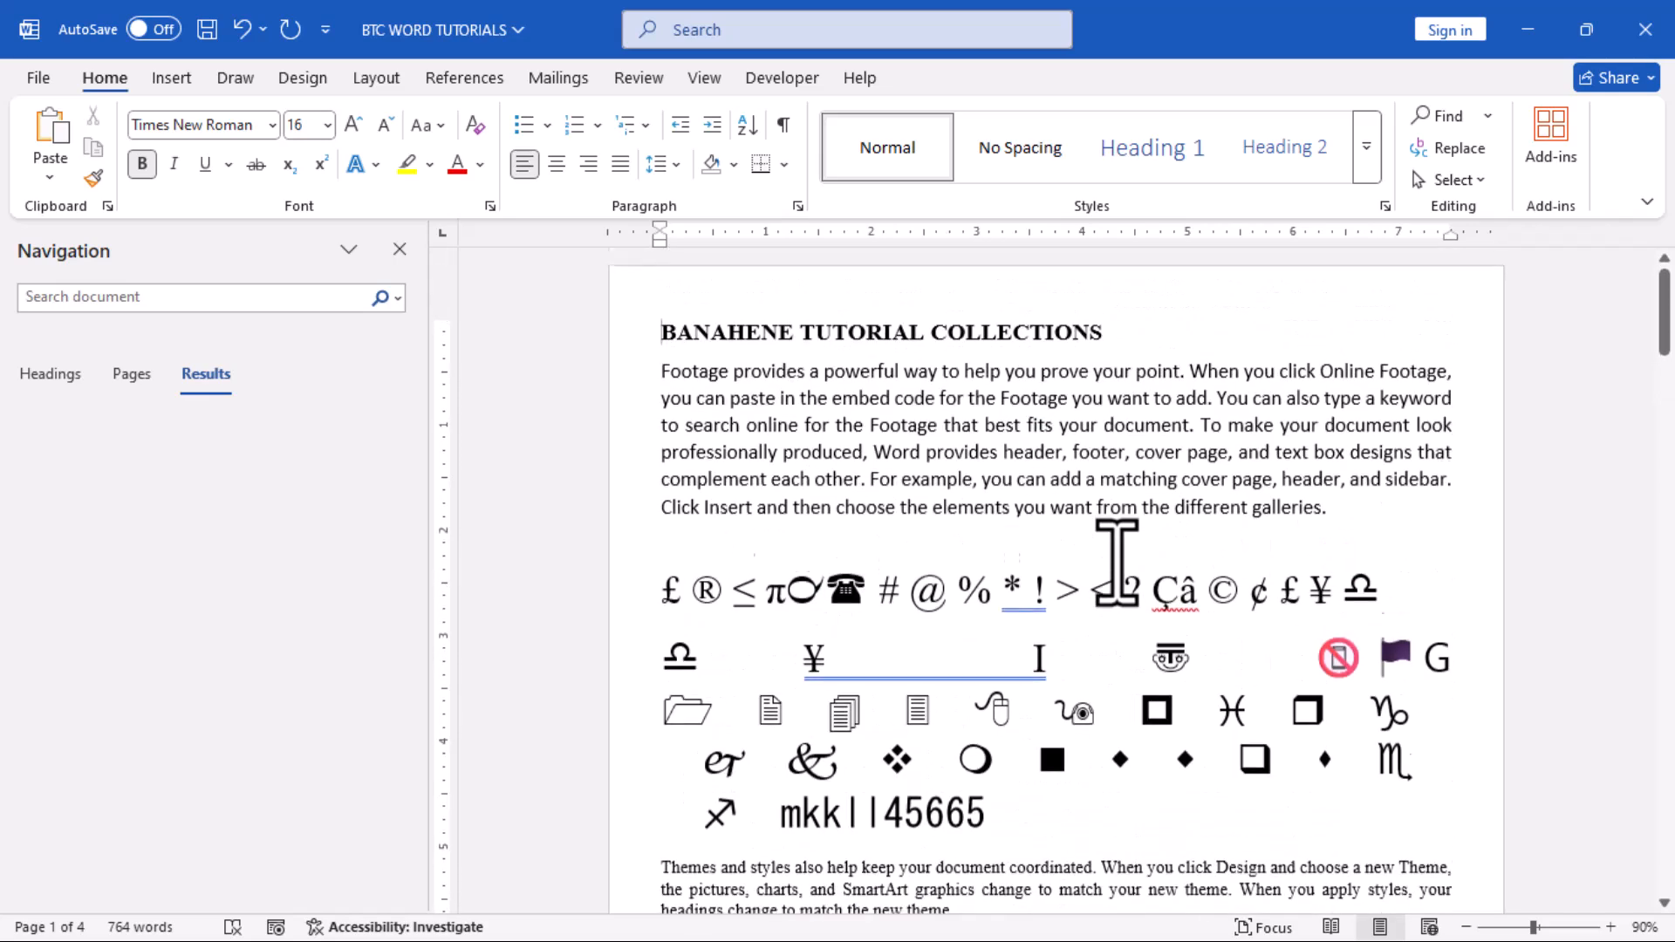
{"action": "left_click", "coordinate": [249, 296]}
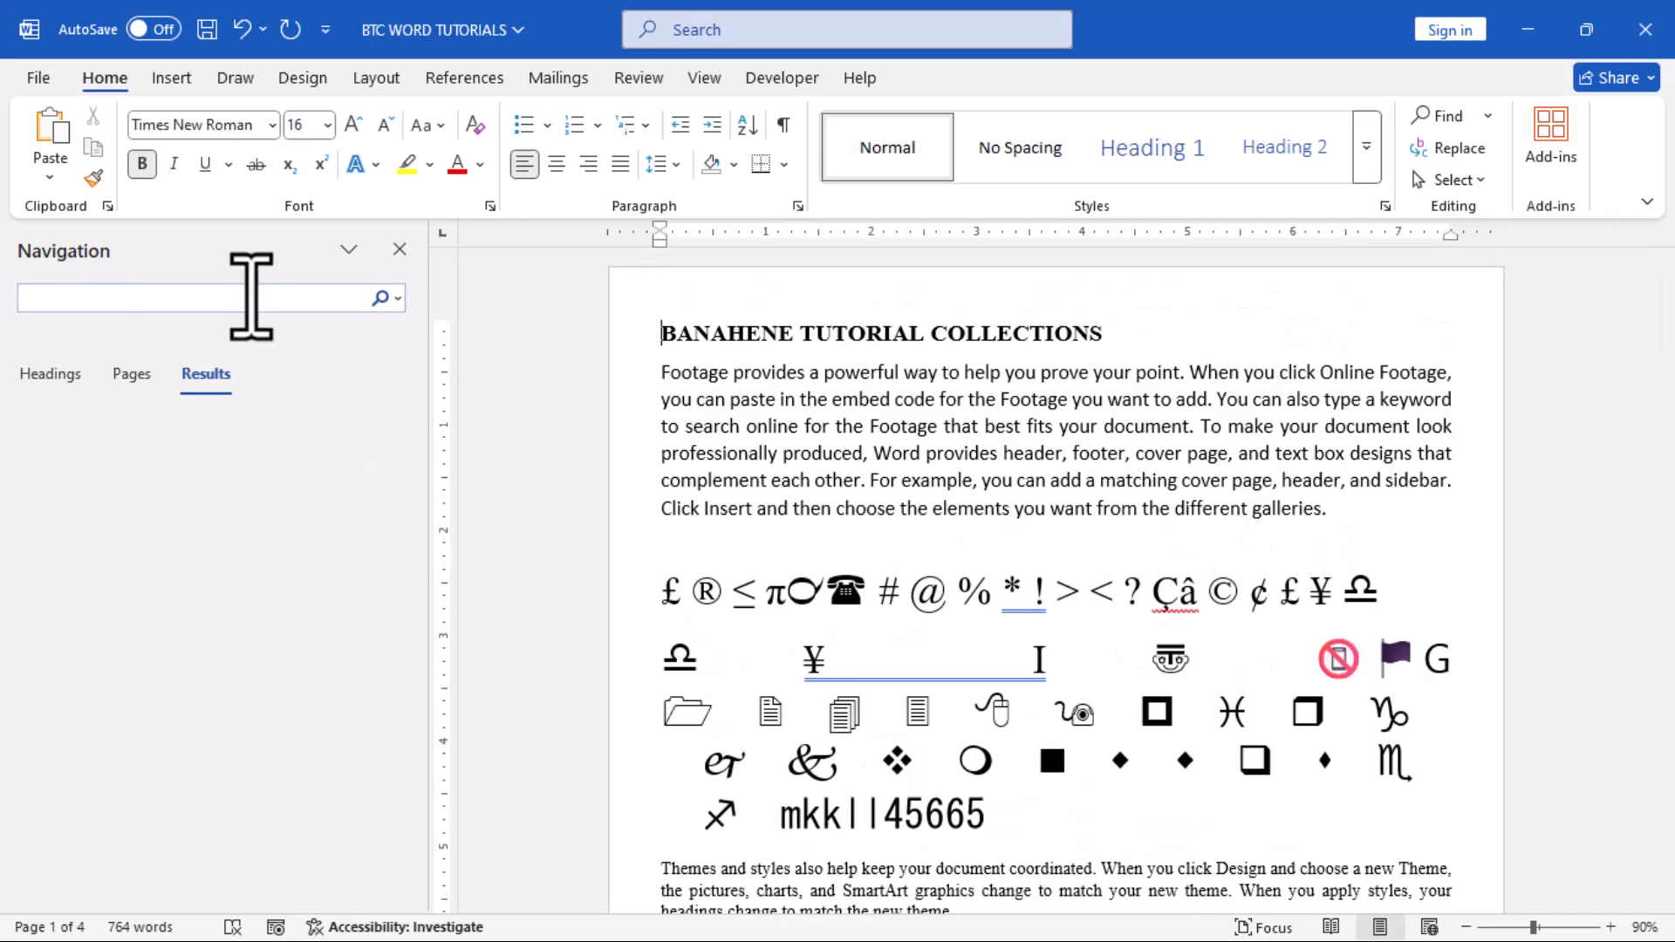
{"action": "type", "text": "font"}
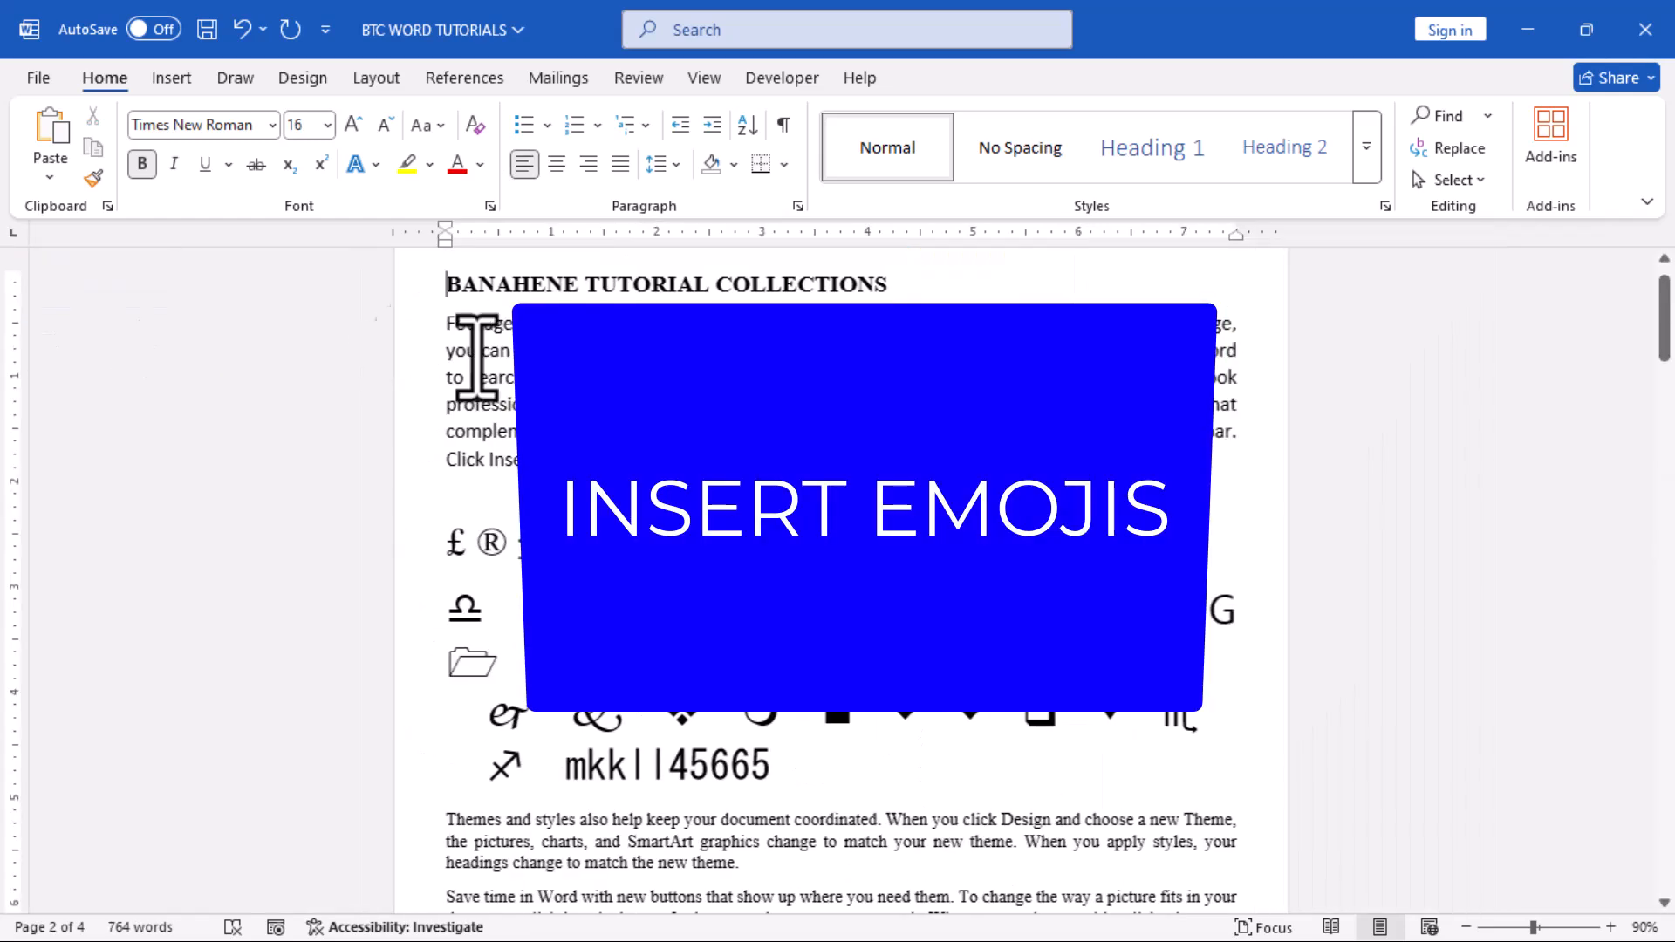
Insert fire, smiling face, tears-of-joy and rolling-on-the-floor-laughing emojis after "mkkll45665" in the symbols block.
{"action": "scroll", "coordinate": [837, 575], "scroll_direction": "down", "scroll_amount": 3}
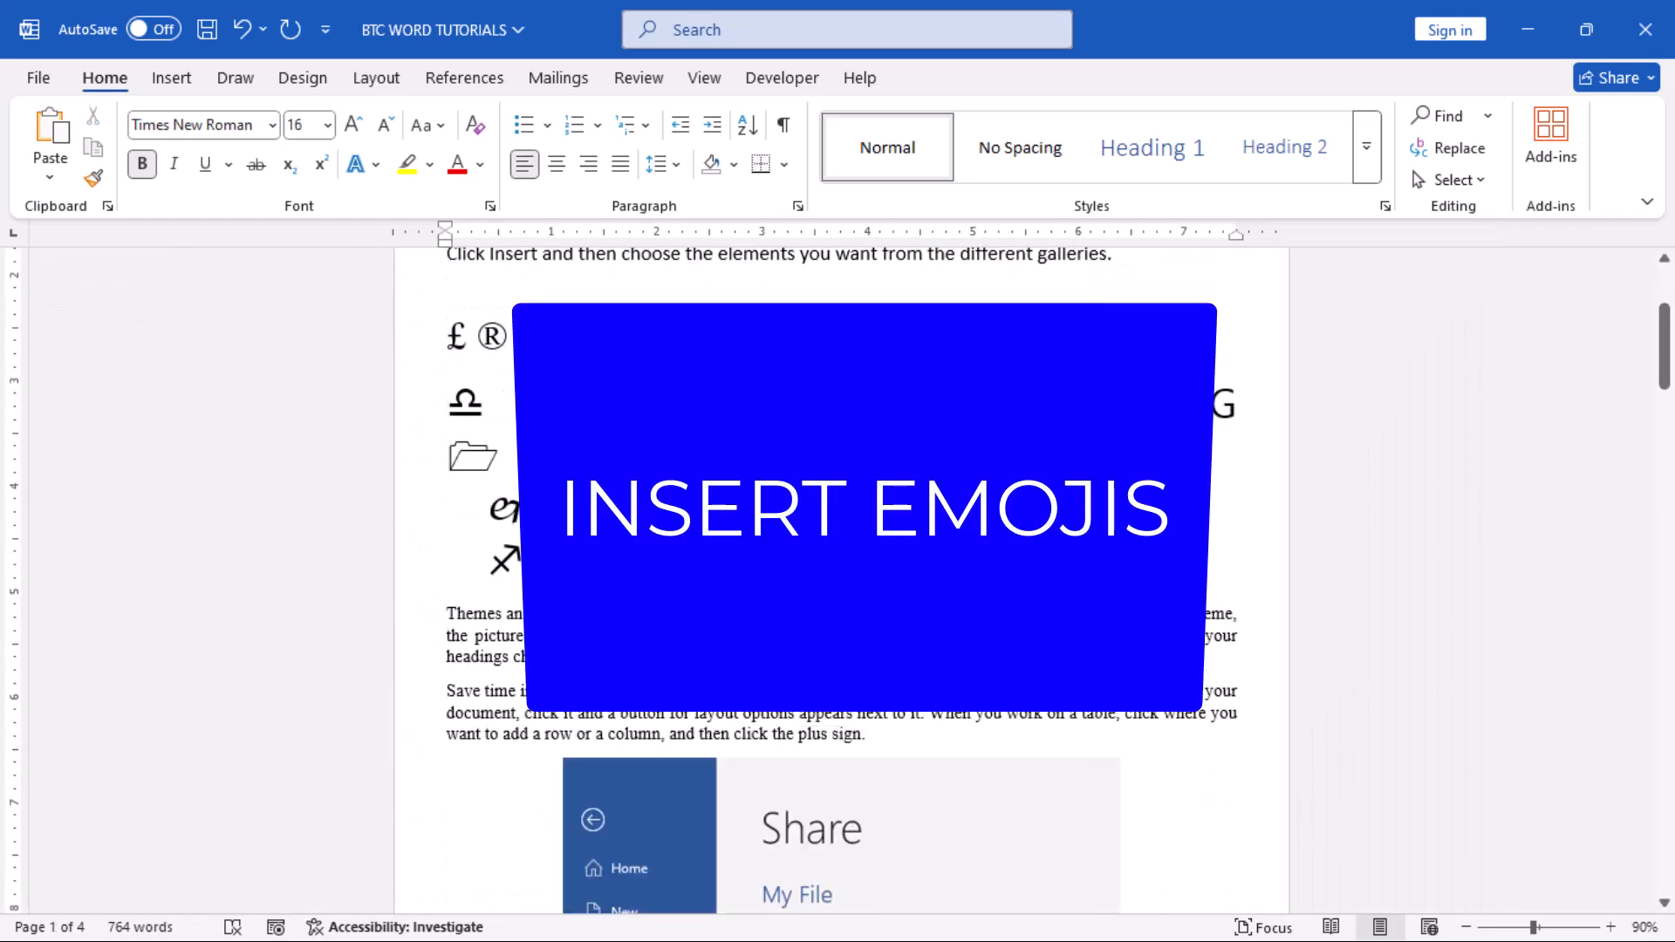
{"action": "left_click", "coordinate": [733, 558]}
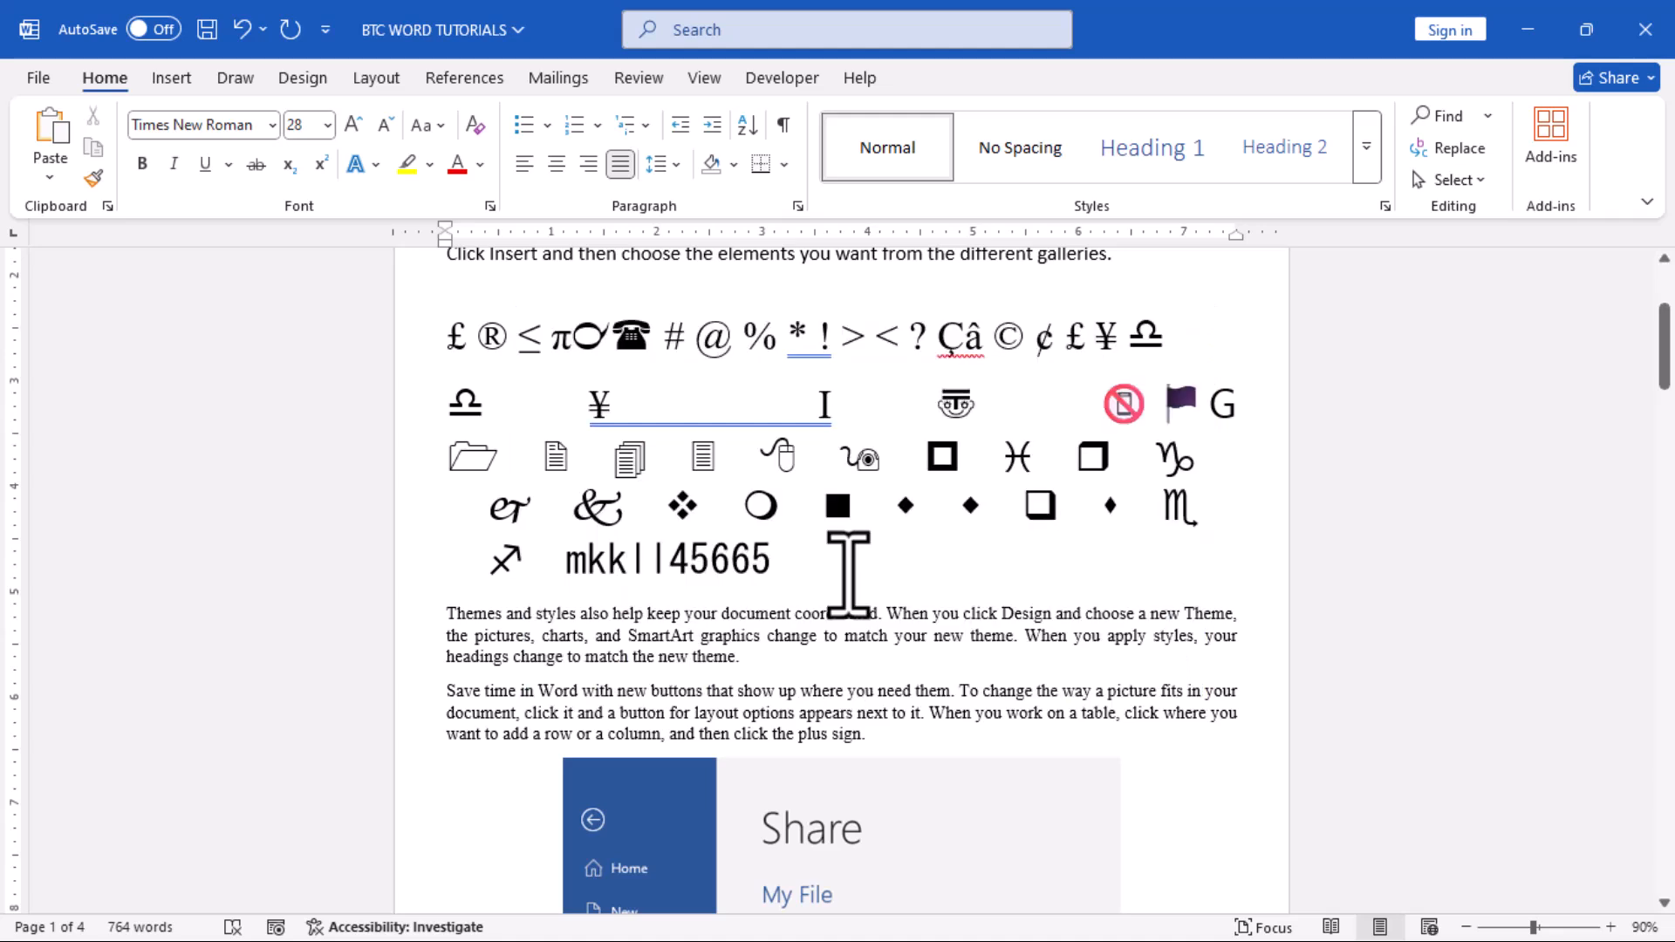
{"action": "key", "text": "super+period"}
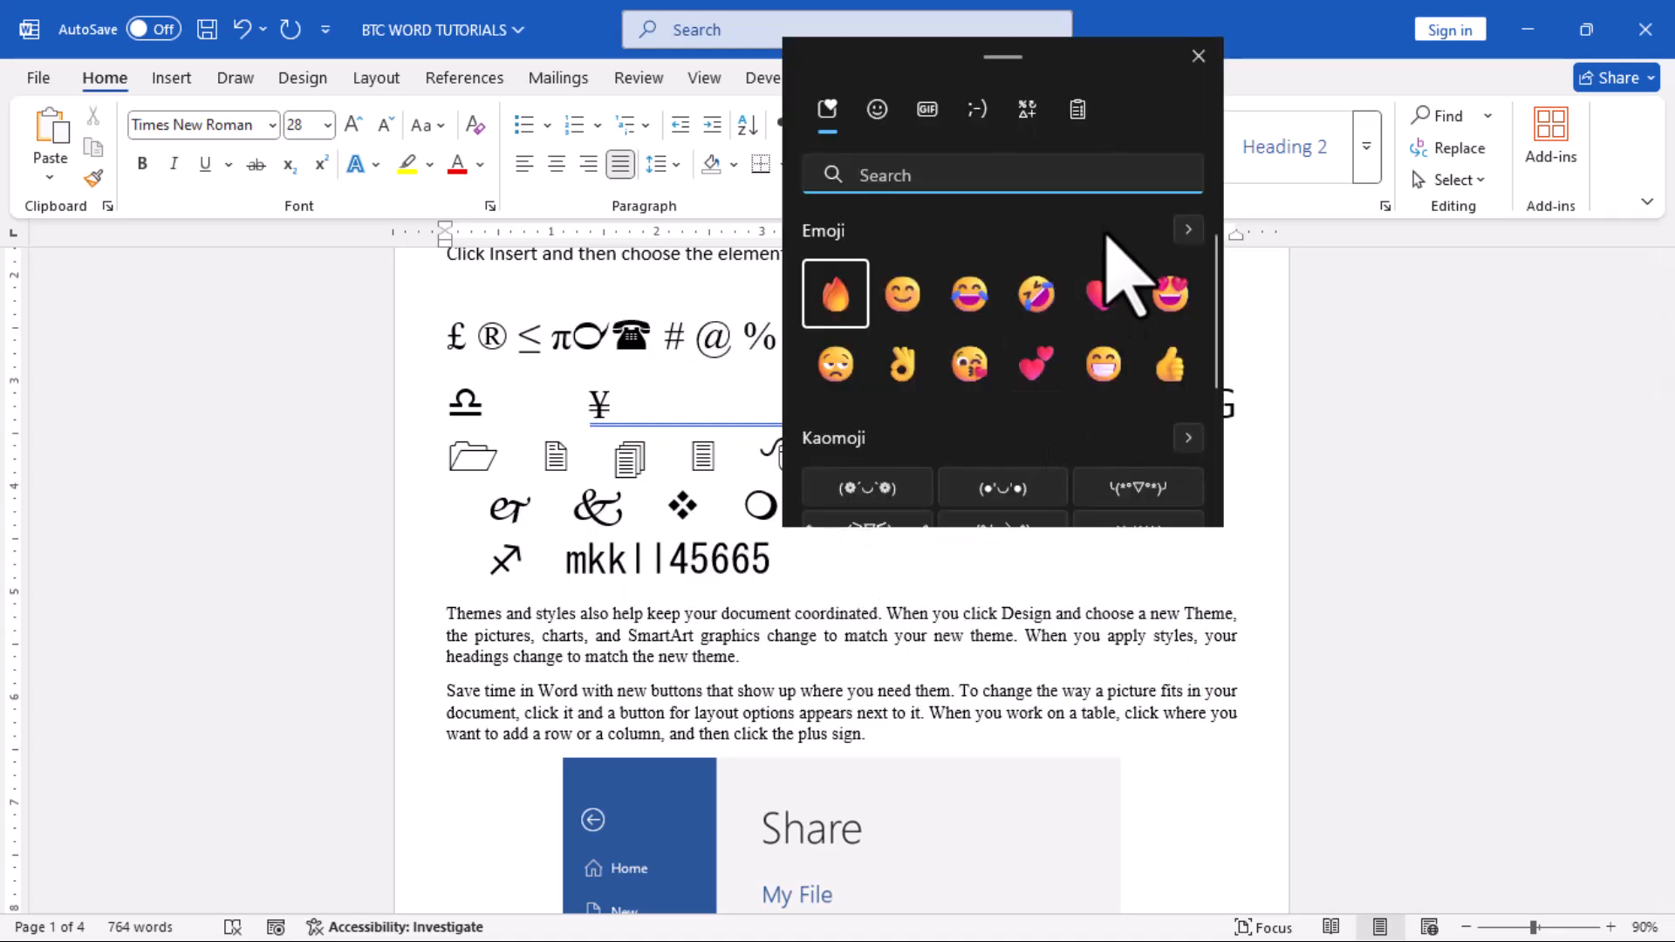
{"action": "left_click", "coordinate": [835, 301]}
{"action": "left_click", "coordinate": [900, 299]}
{"action": "left_click", "coordinate": [967, 300]}
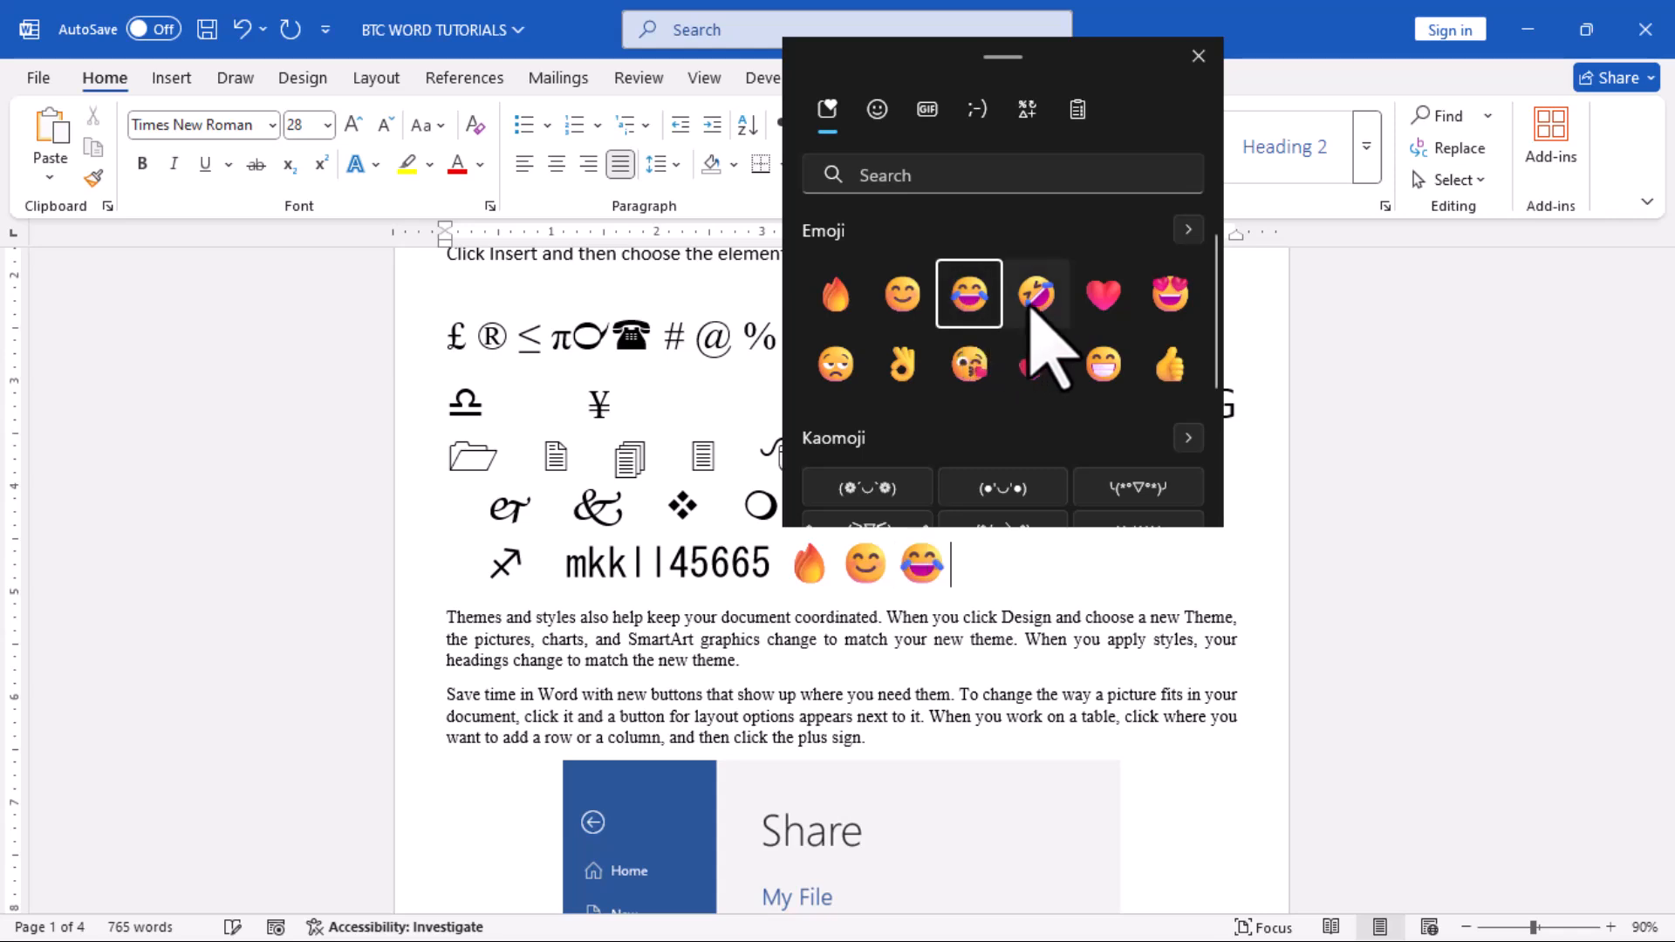
{"action": "left_click", "coordinate": [1040, 301]}
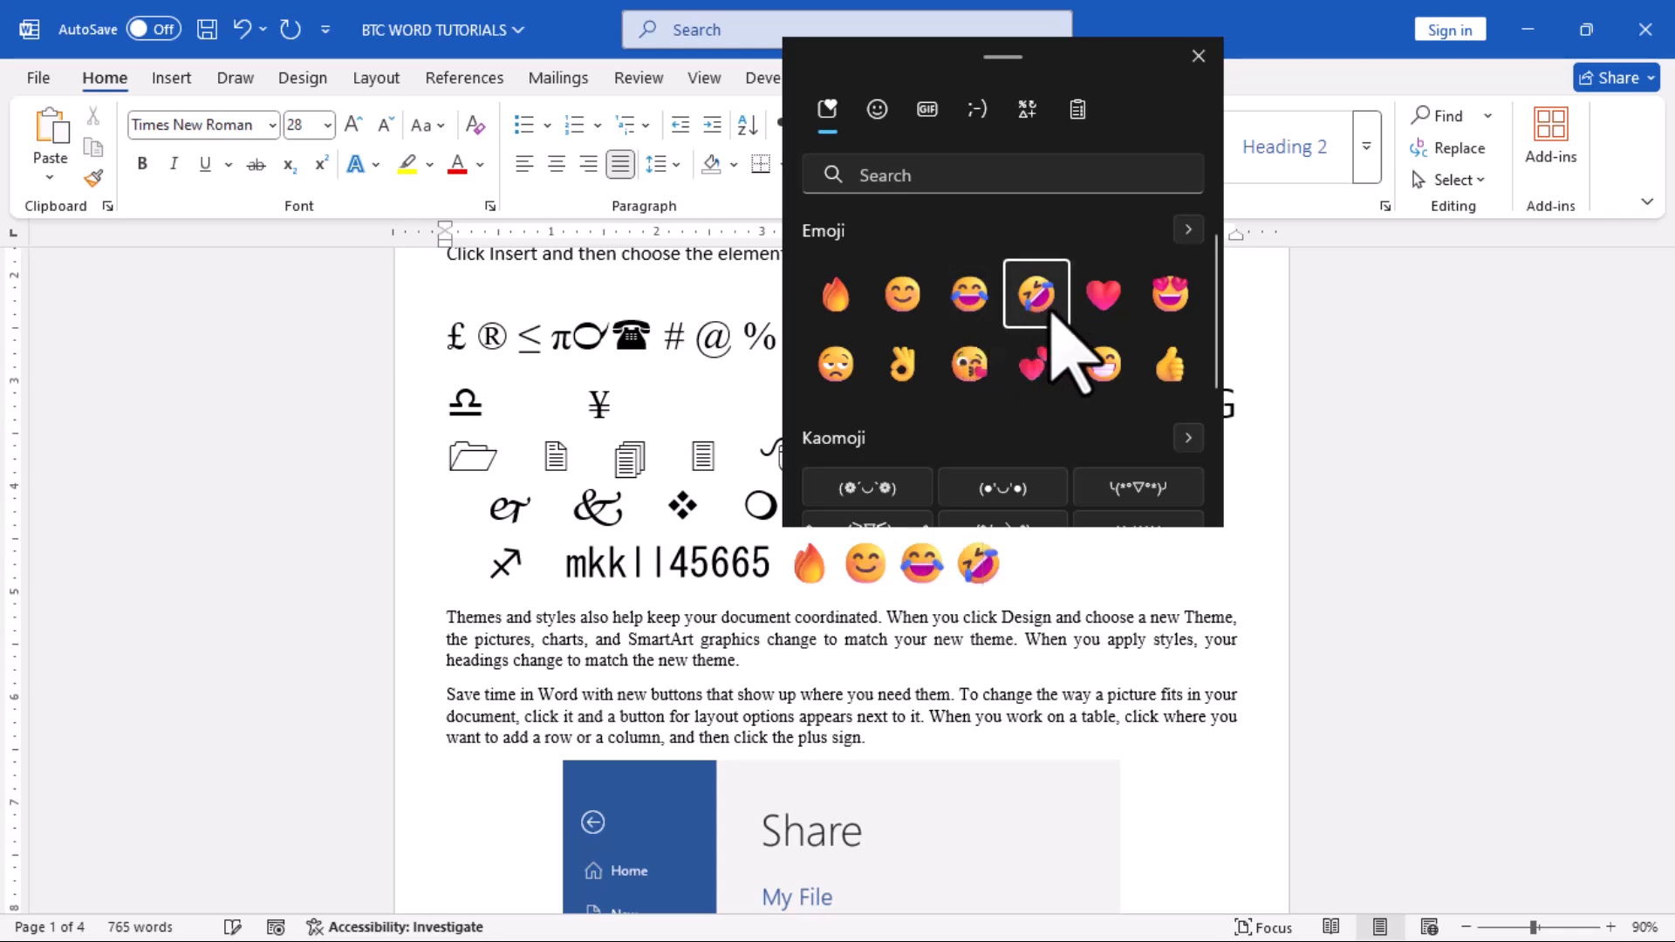
Examine the full kaomoji collection and the symbols offered in the Windows emoji picker.
{"action": "left_click", "coordinate": [1188, 439]}
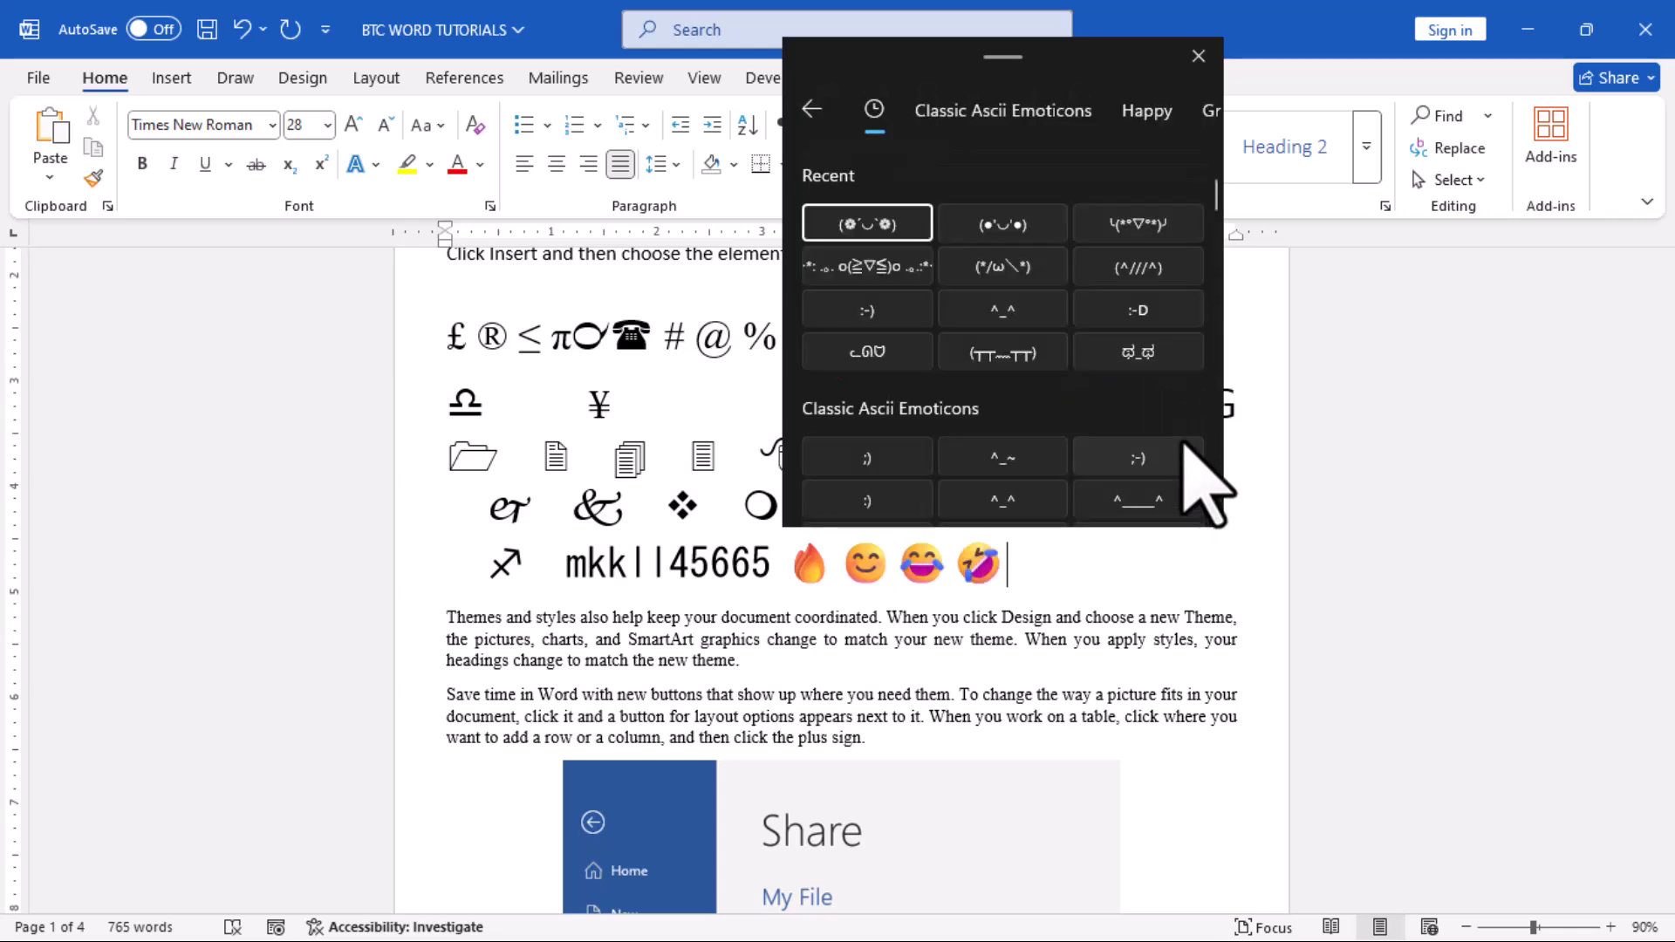
{"action": "scroll", "coordinate": [1125, 375], "scroll_direction": "down", "scroll_amount": 5}
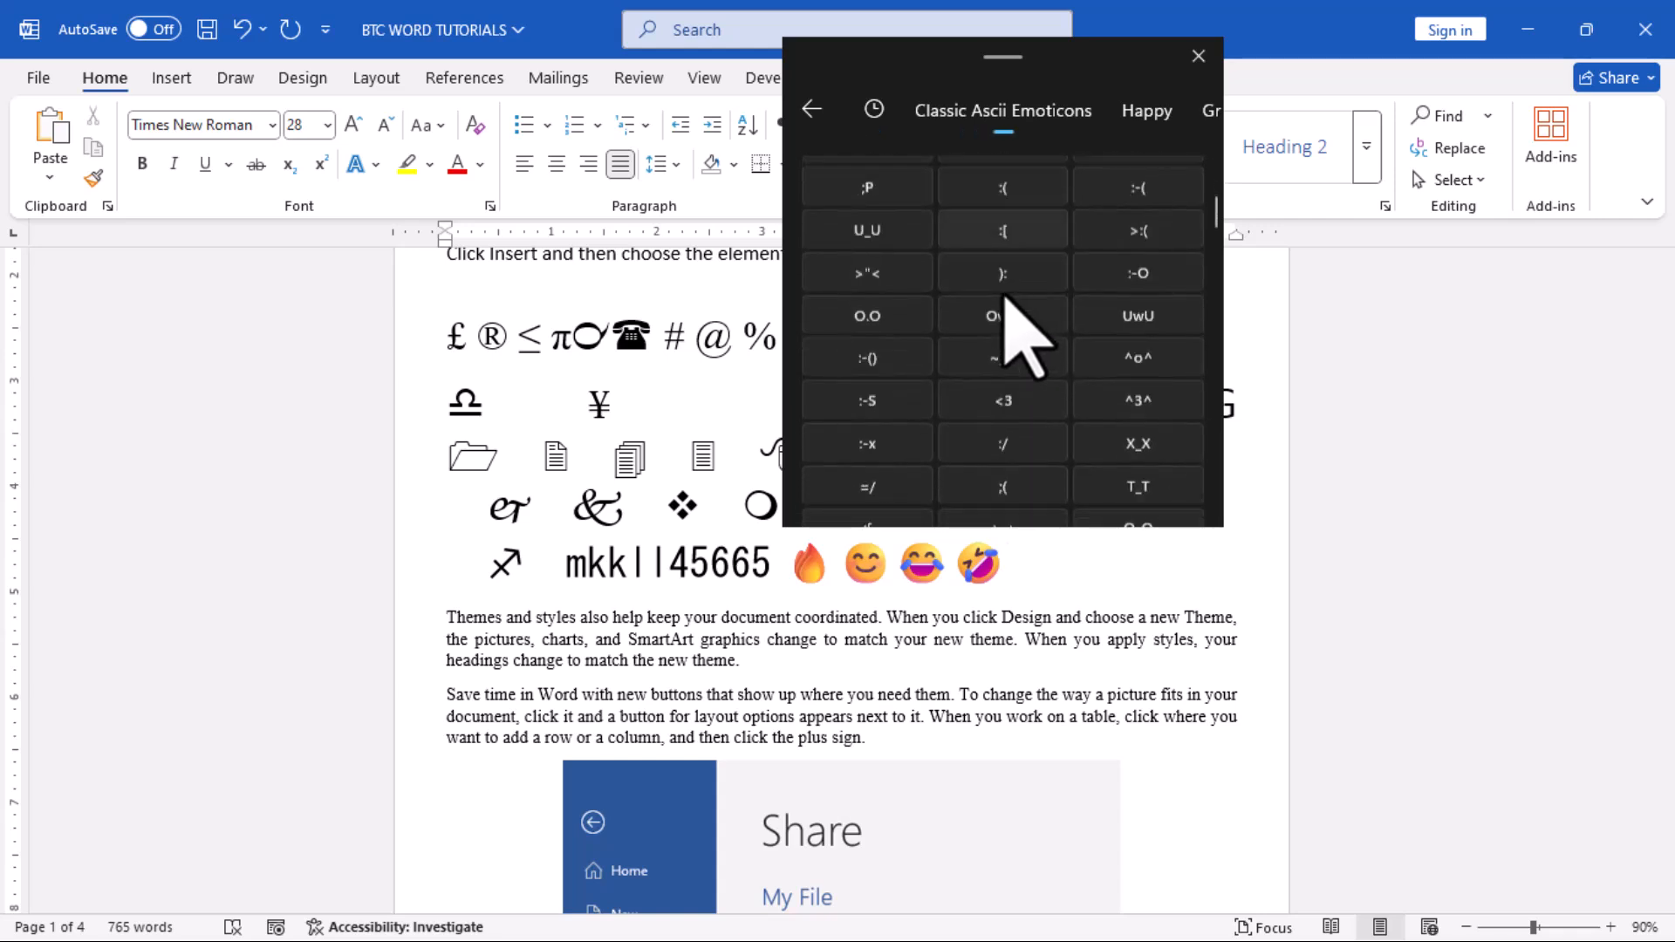
{"action": "scroll", "coordinate": [983, 401], "scroll_direction": "up", "scroll_amount": 5}
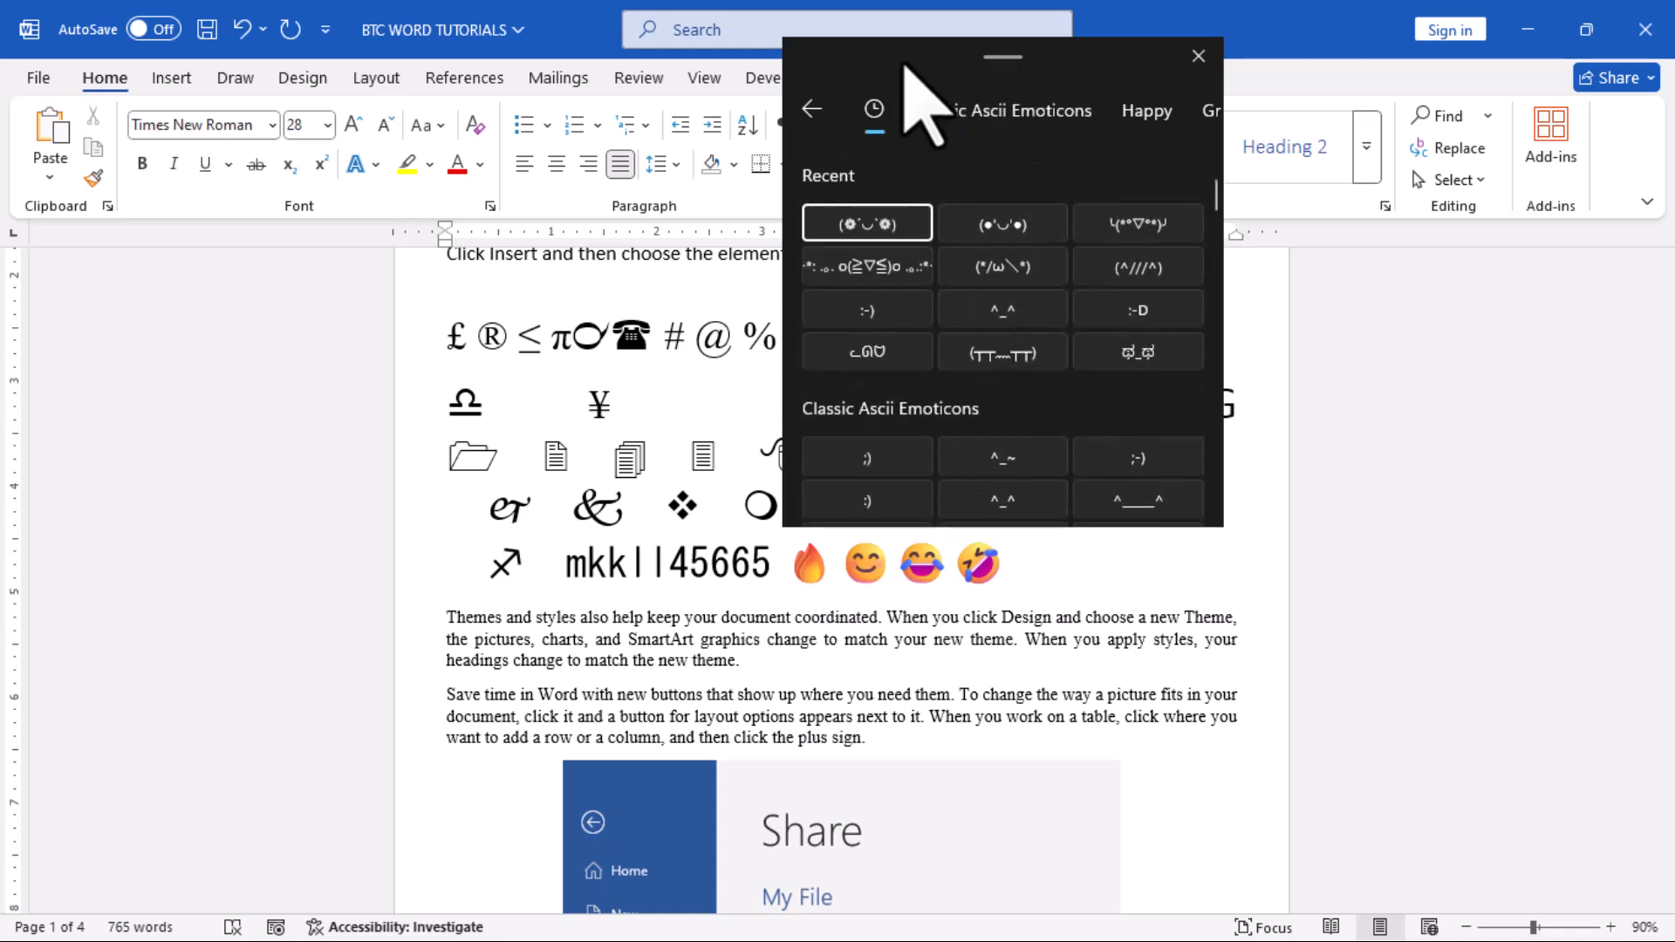
{"action": "left_click", "coordinate": [809, 108]}
{"action": "scroll", "coordinate": [1050, 363], "scroll_direction": "down", "scroll_amount": 5}
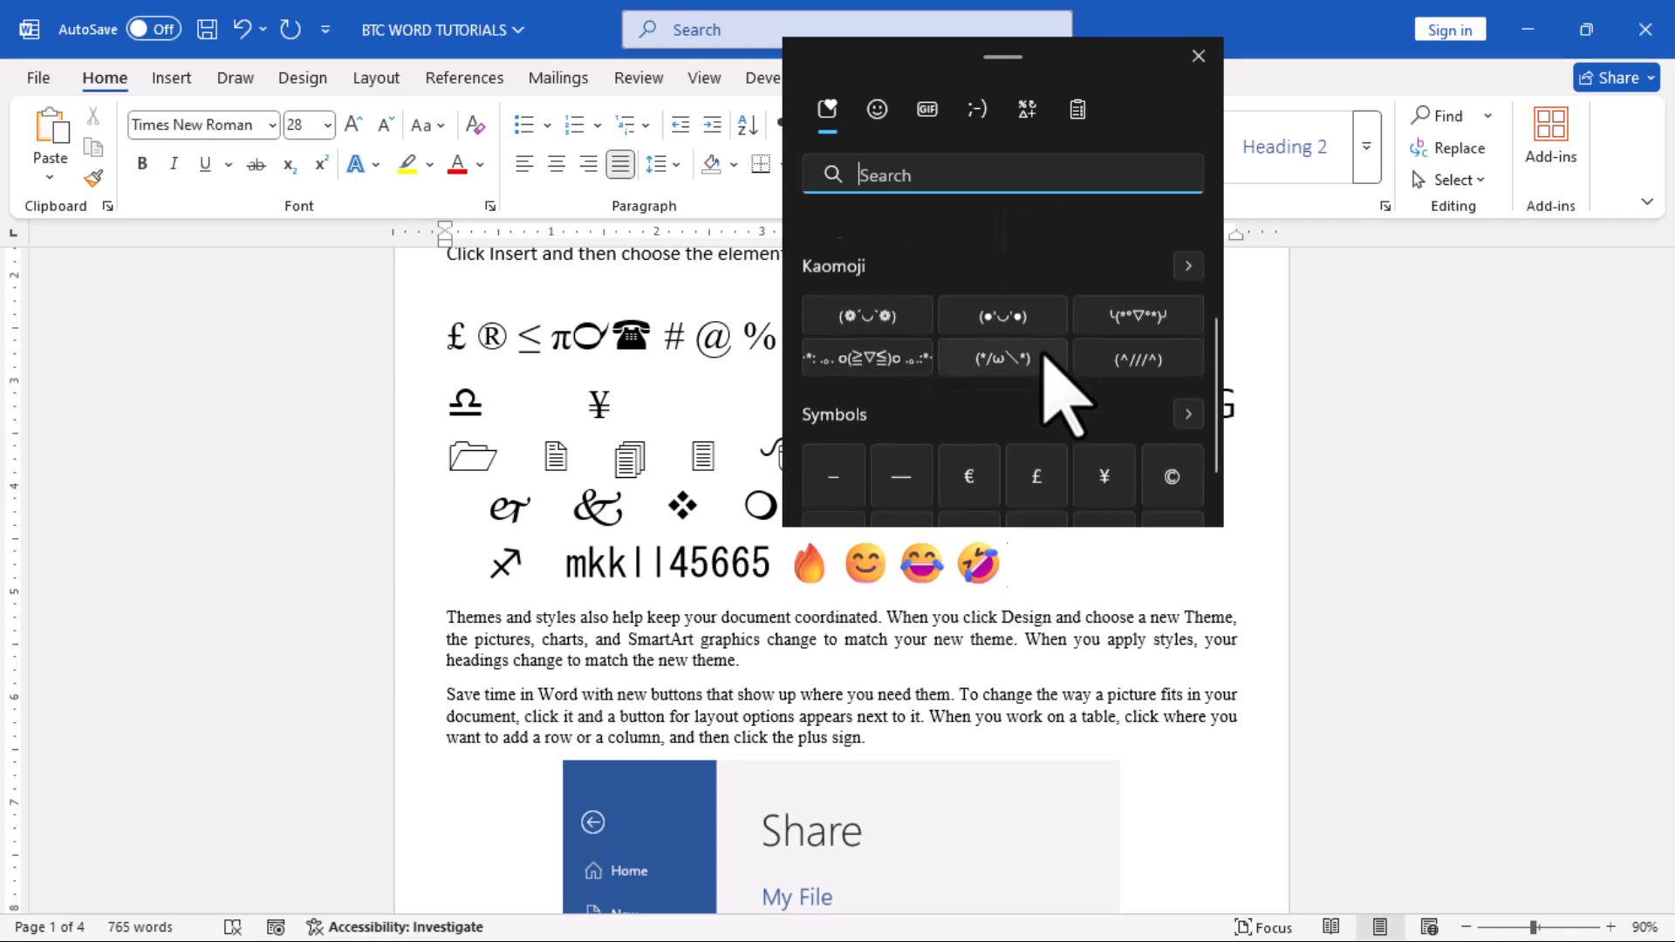
{"action": "scroll", "coordinate": [1071, 440], "scroll_direction": "up", "scroll_amount": 3}
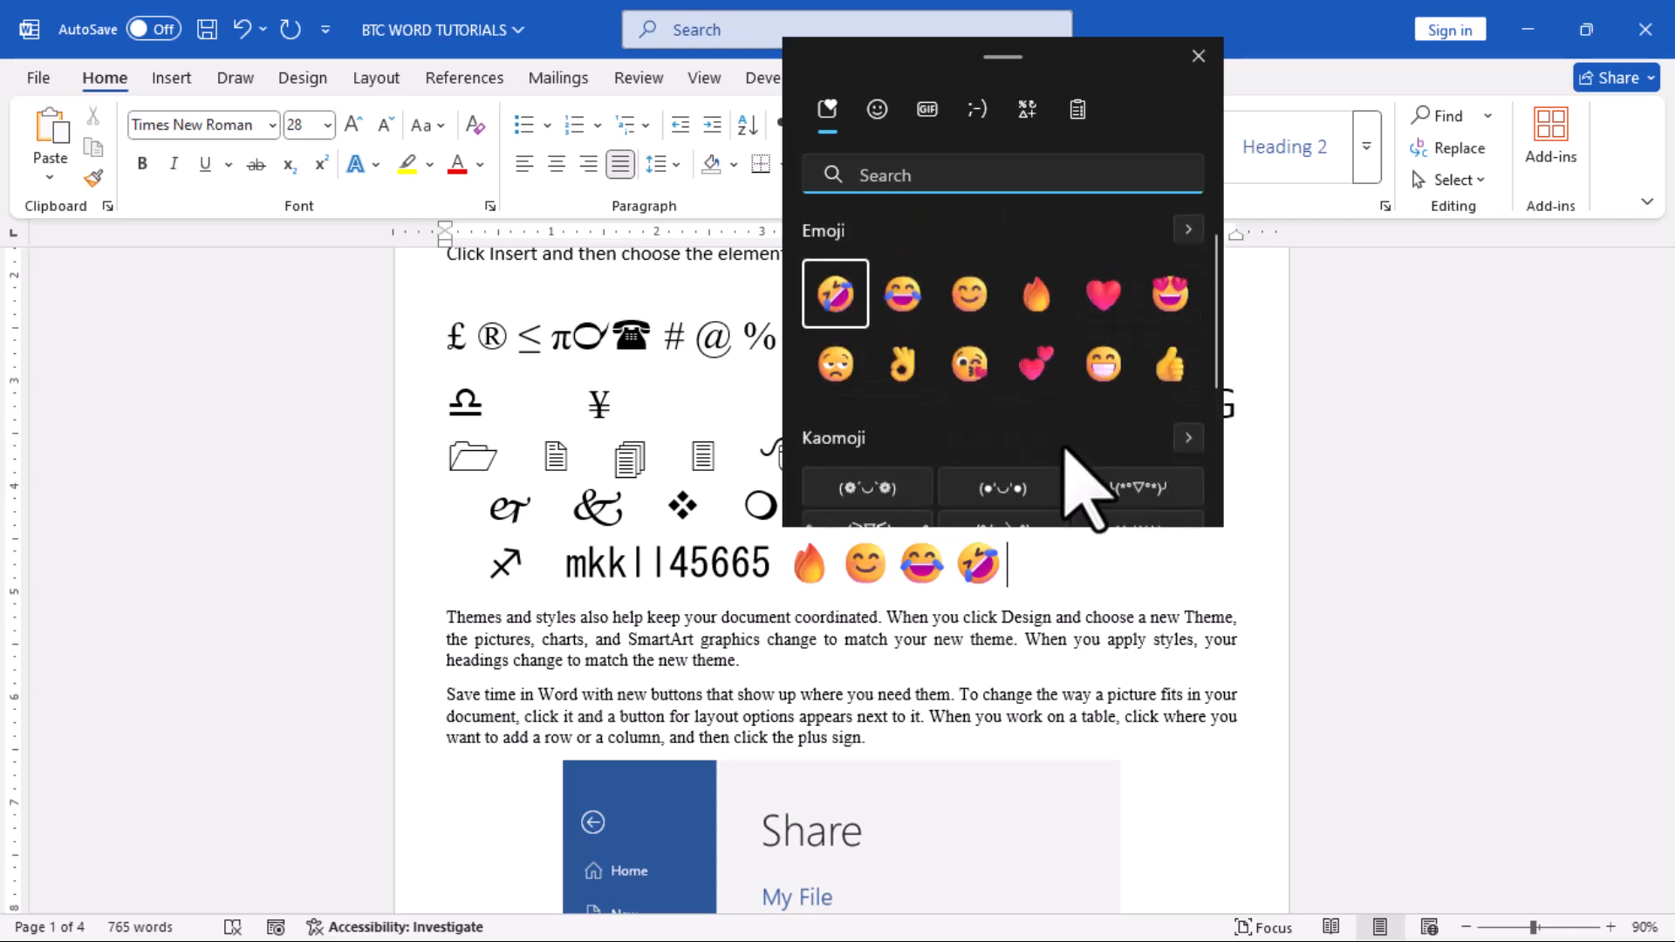
{"action": "scroll", "coordinate": [1066, 449], "scroll_direction": "down", "scroll_amount": 1}
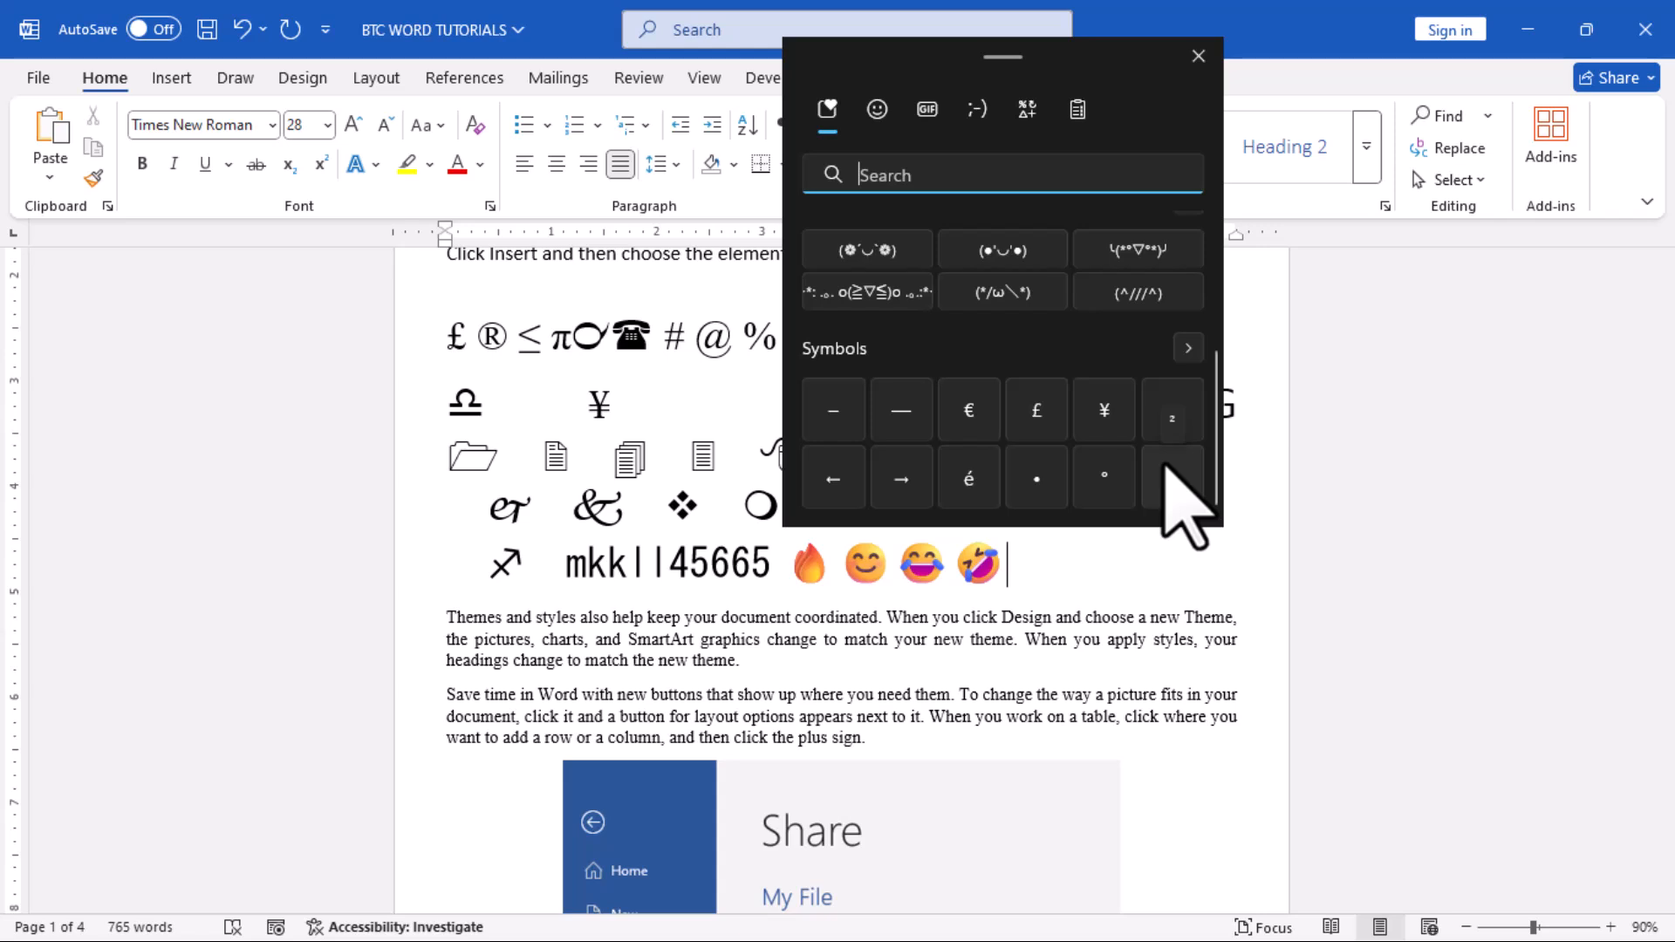
{"action": "scroll", "coordinate": [1056, 437], "scroll_direction": "up", "scroll_amount": 3}
{"action": "scroll", "coordinate": [1056, 436], "scroll_direction": "up", "scroll_amount": 1}
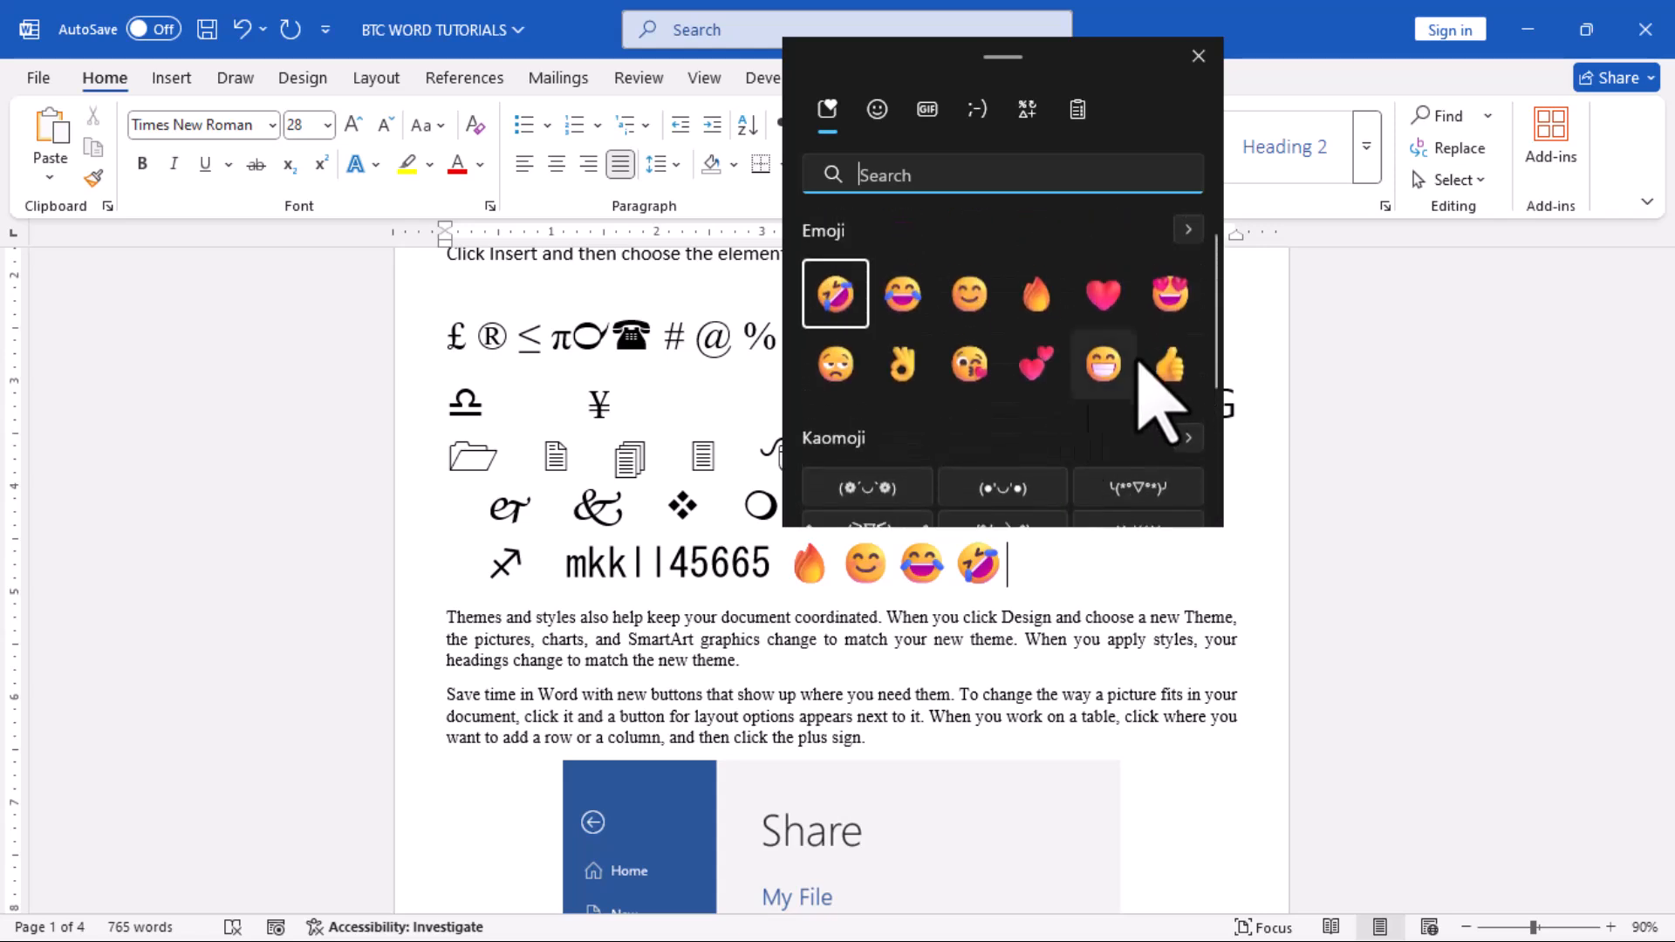
Insert a thumbs-up emoji at the end of the emoji row and close the emoji picker.
{"action": "left_click", "coordinate": [1170, 365]}
{"action": "left_click", "coordinate": [1197, 55]}
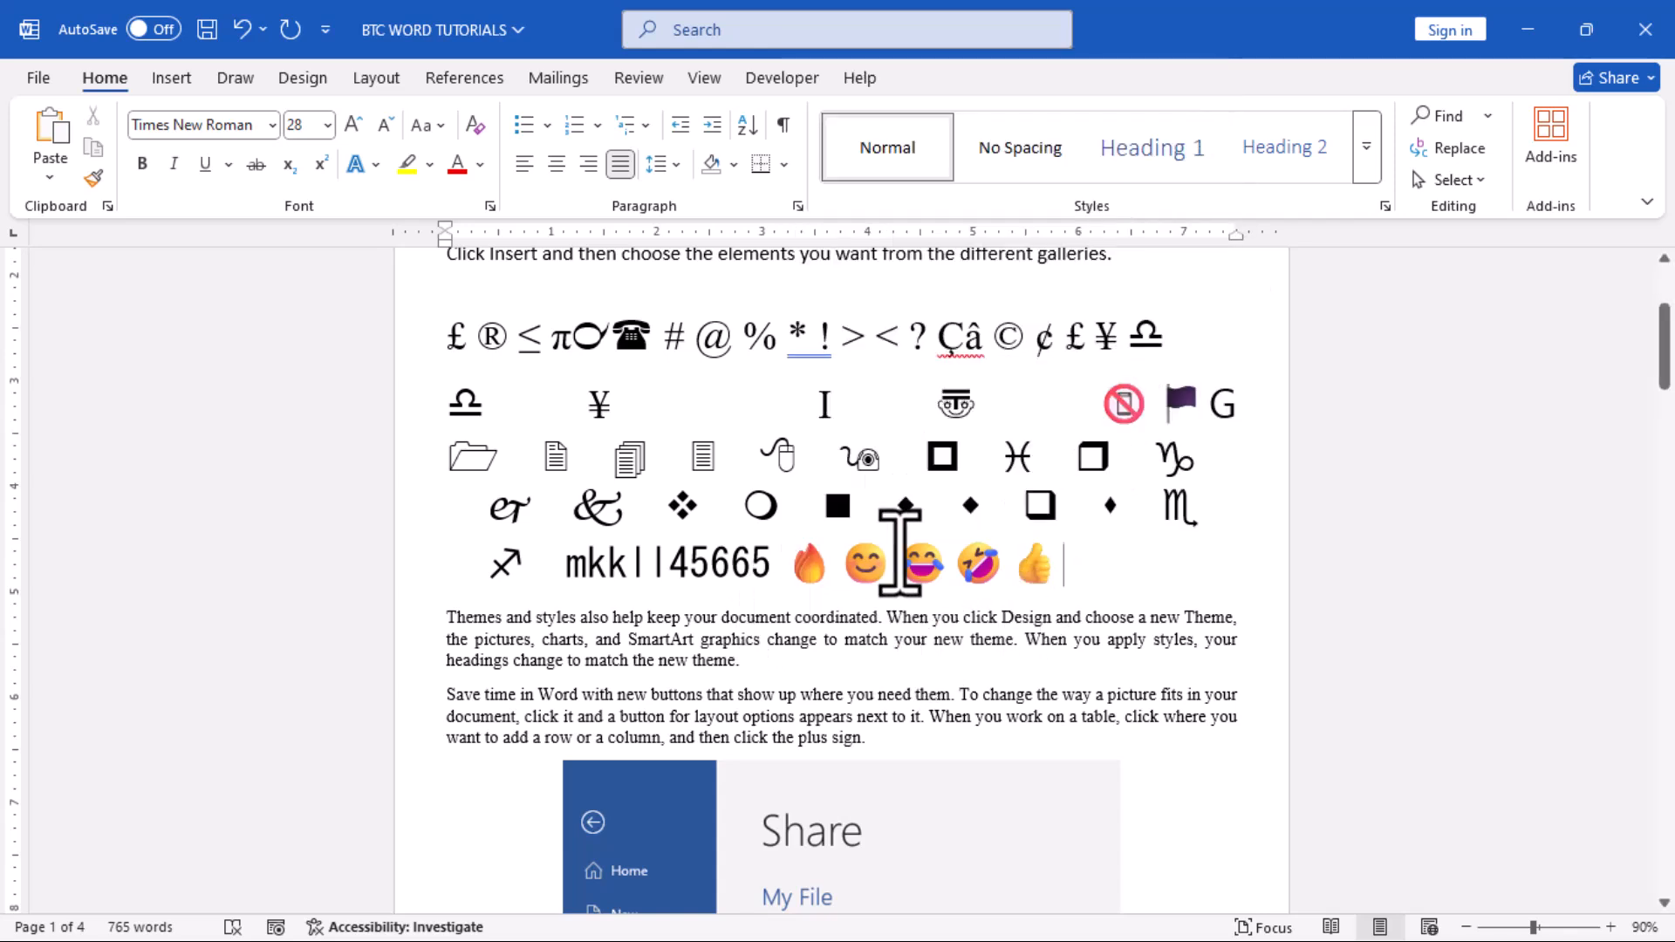
{"action": "scroll", "coordinate": [1092, 591], "scroll_direction": "down", "scroll_amount": 3}
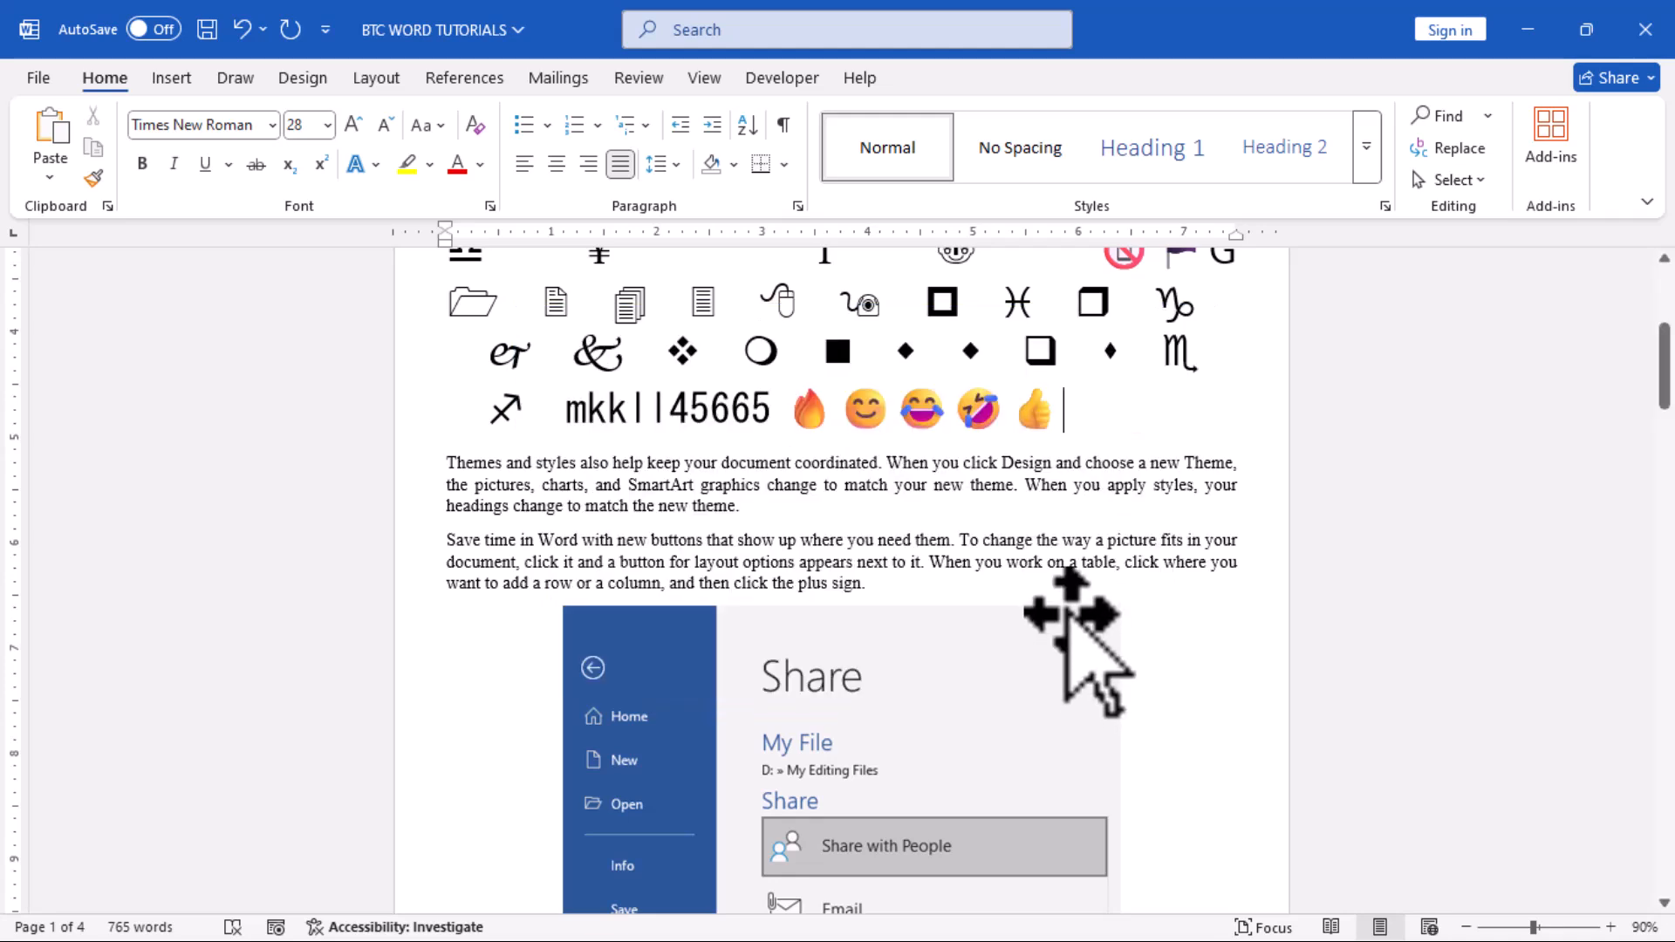
Hide the "Themes and styles" paragraph below the emoji row with the Hidden font effect.
{"action": "triple_click", "coordinate": [469, 486]}
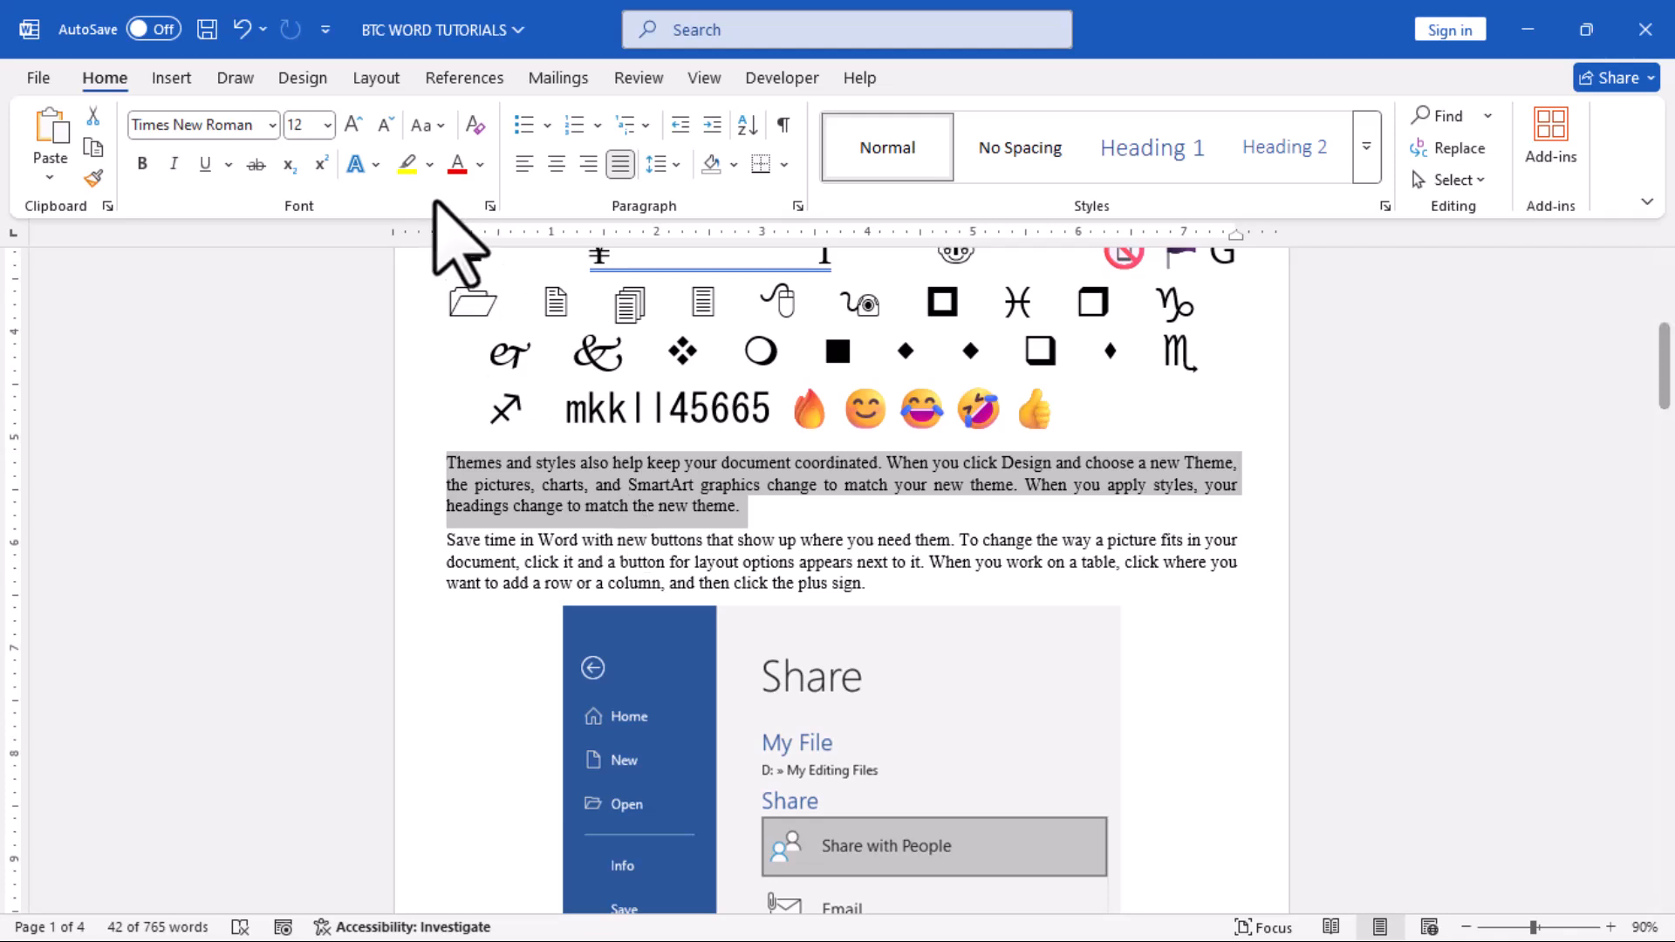
{"action": "left_click", "coordinate": [489, 206]}
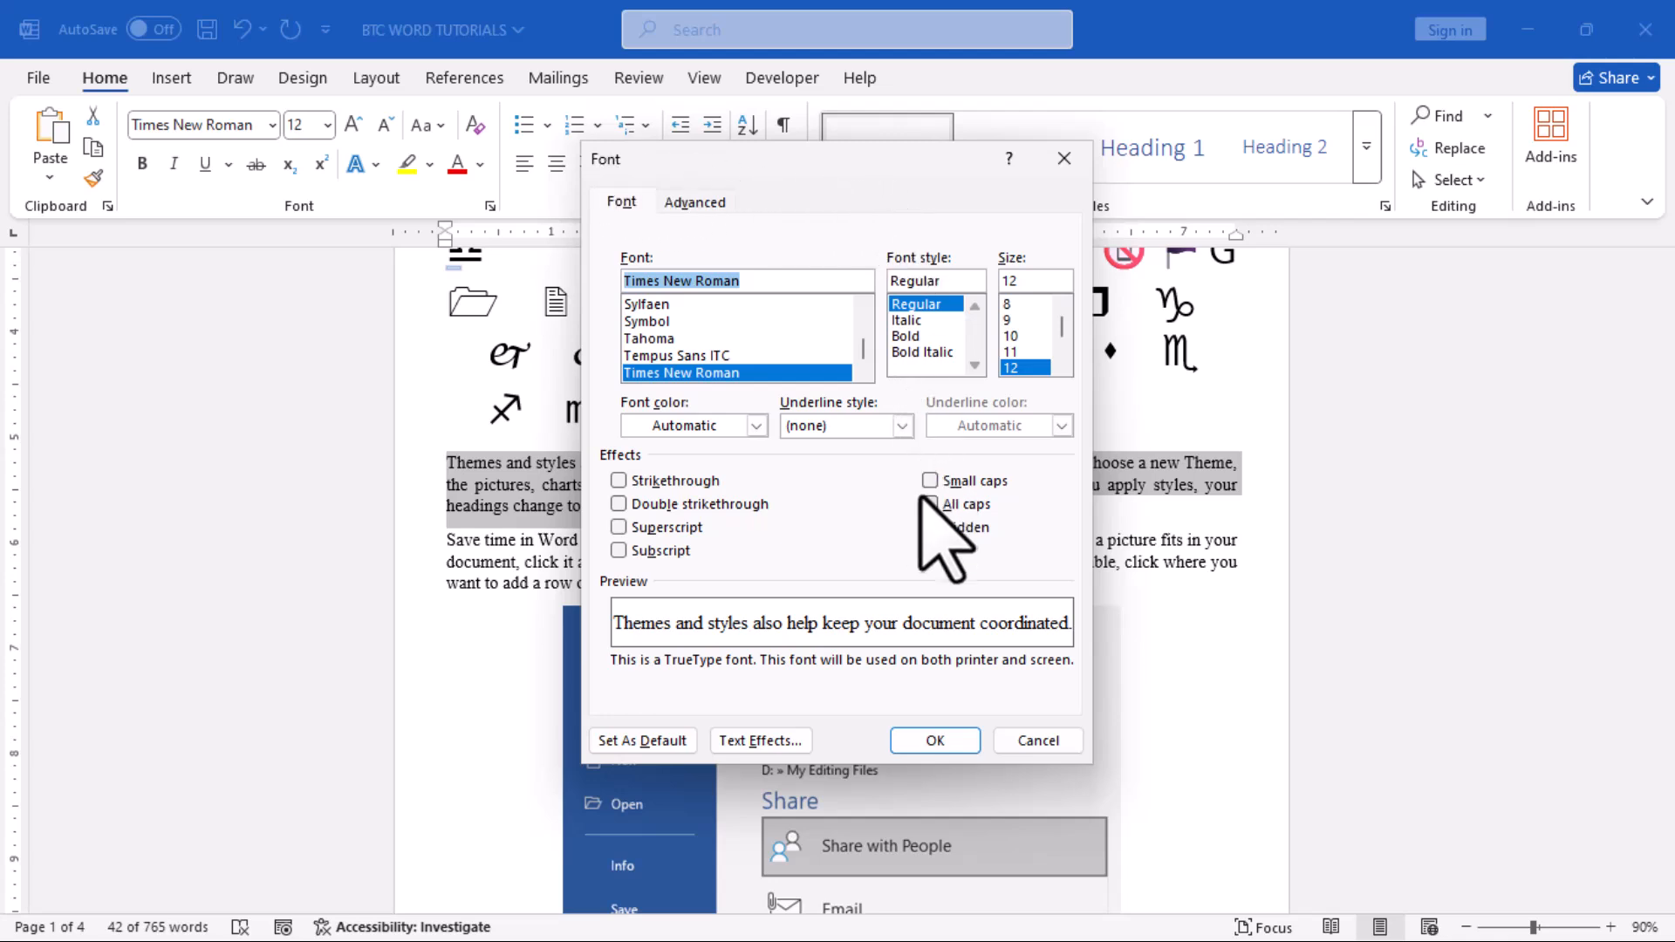
{"action": "left_click", "coordinate": [929, 527]}
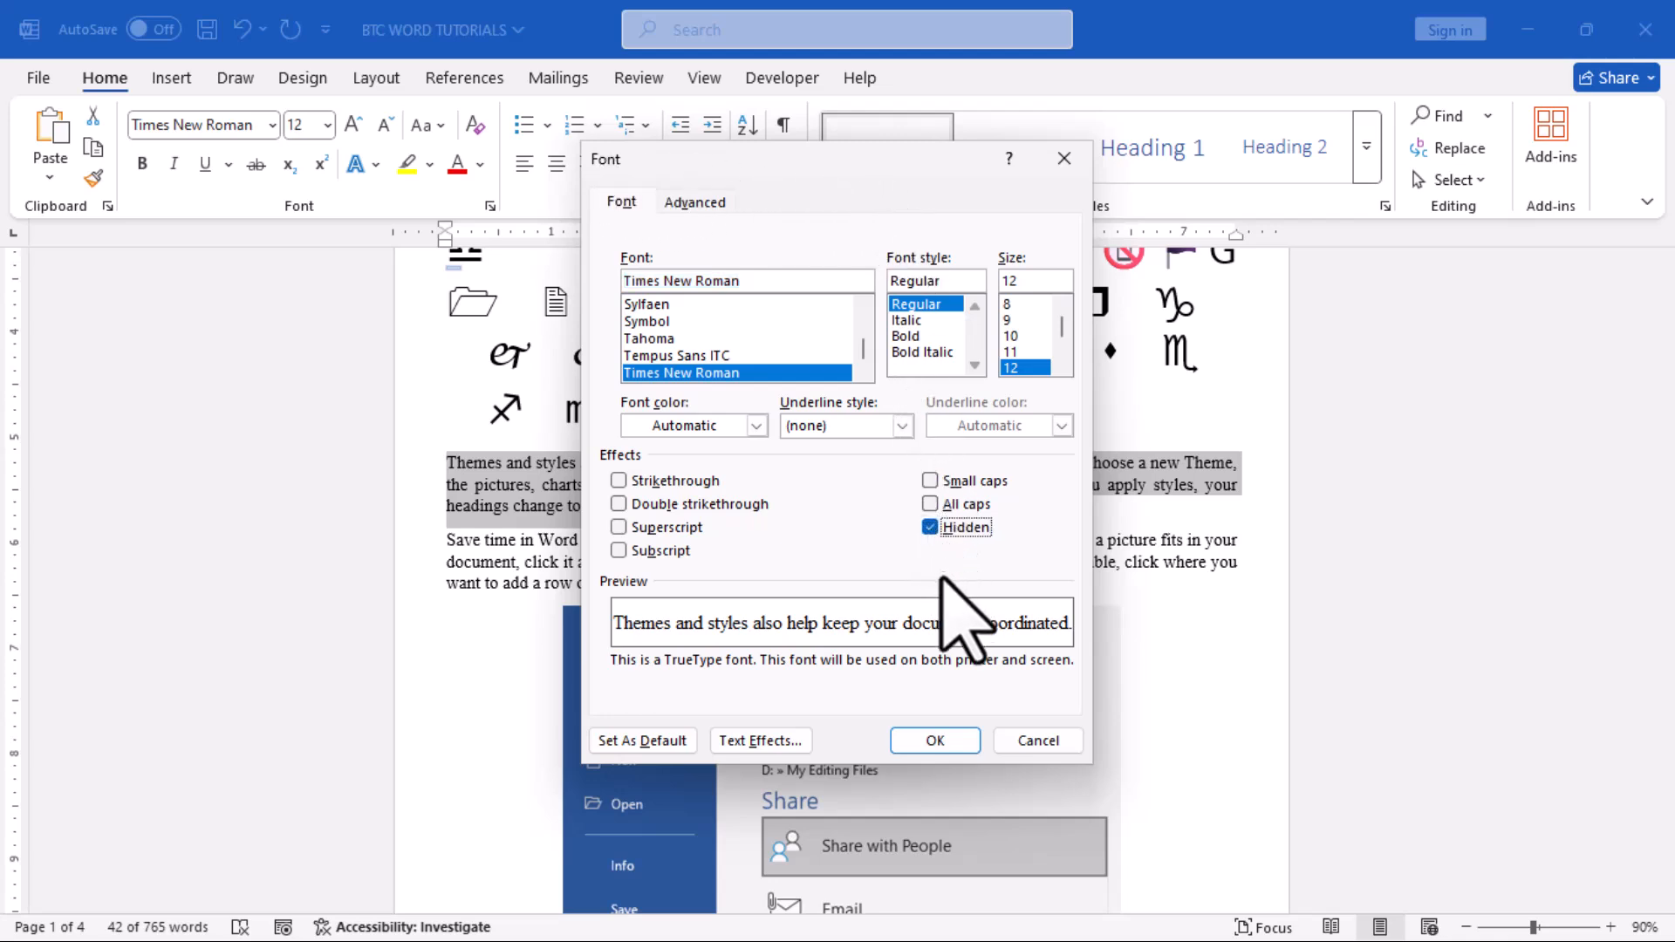
{"action": "left_click", "coordinate": [927, 740]}
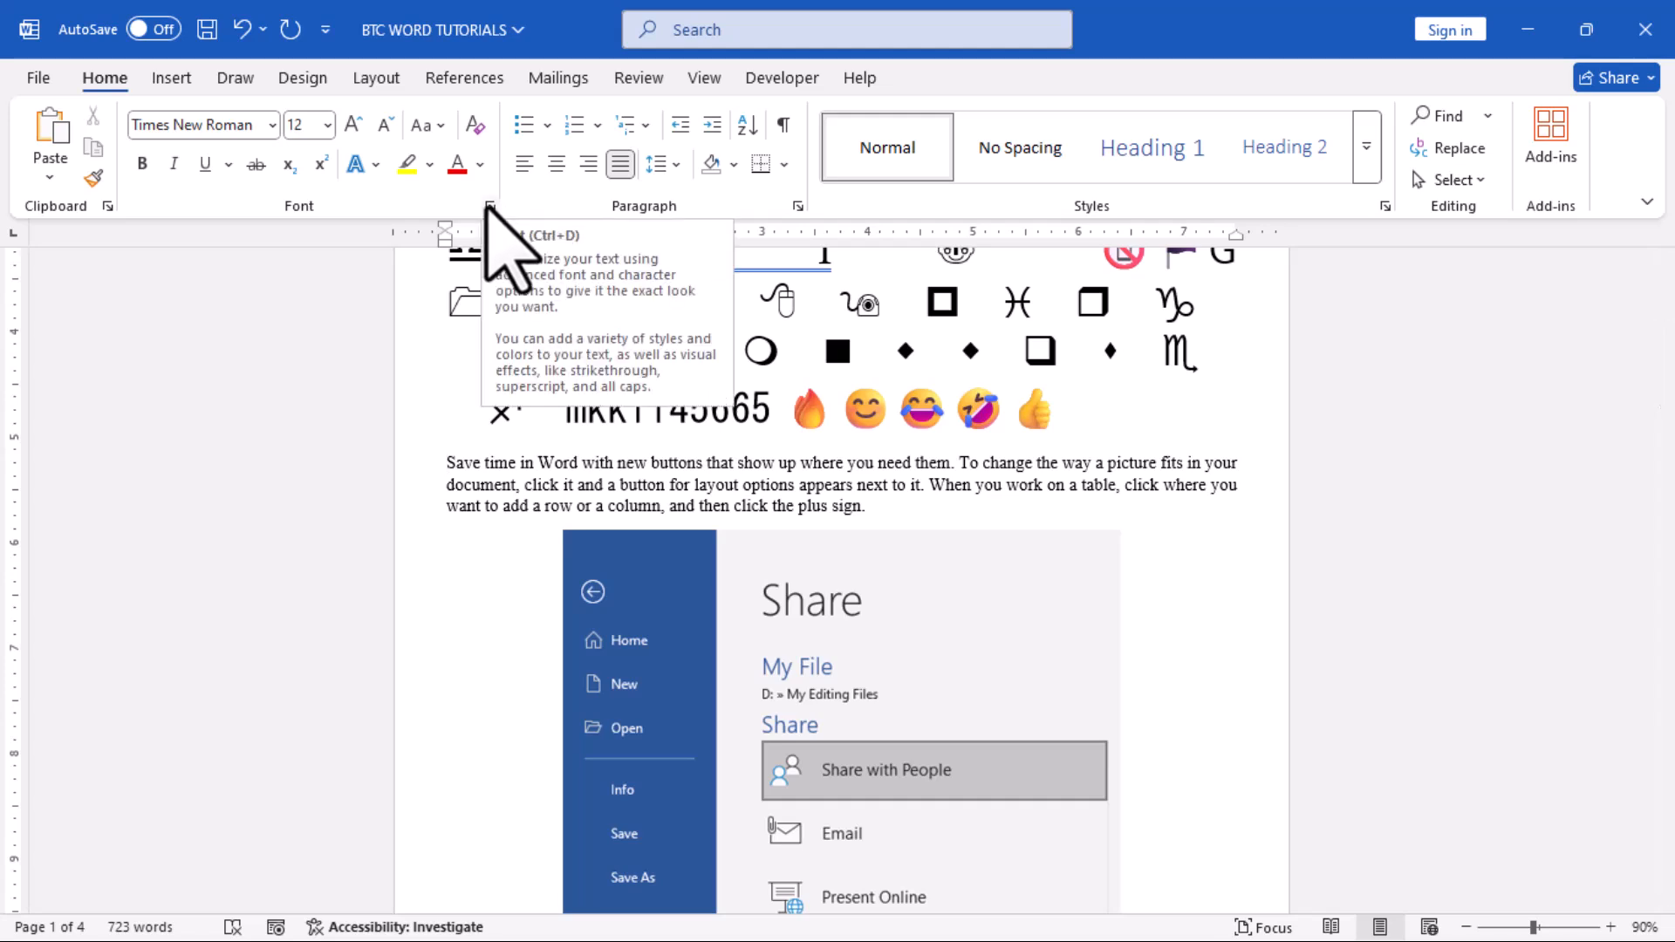
Select the whole document, clear the Hidden font effect from all its text and deselect it.
{"action": "key", "text": "ctrl+a"}
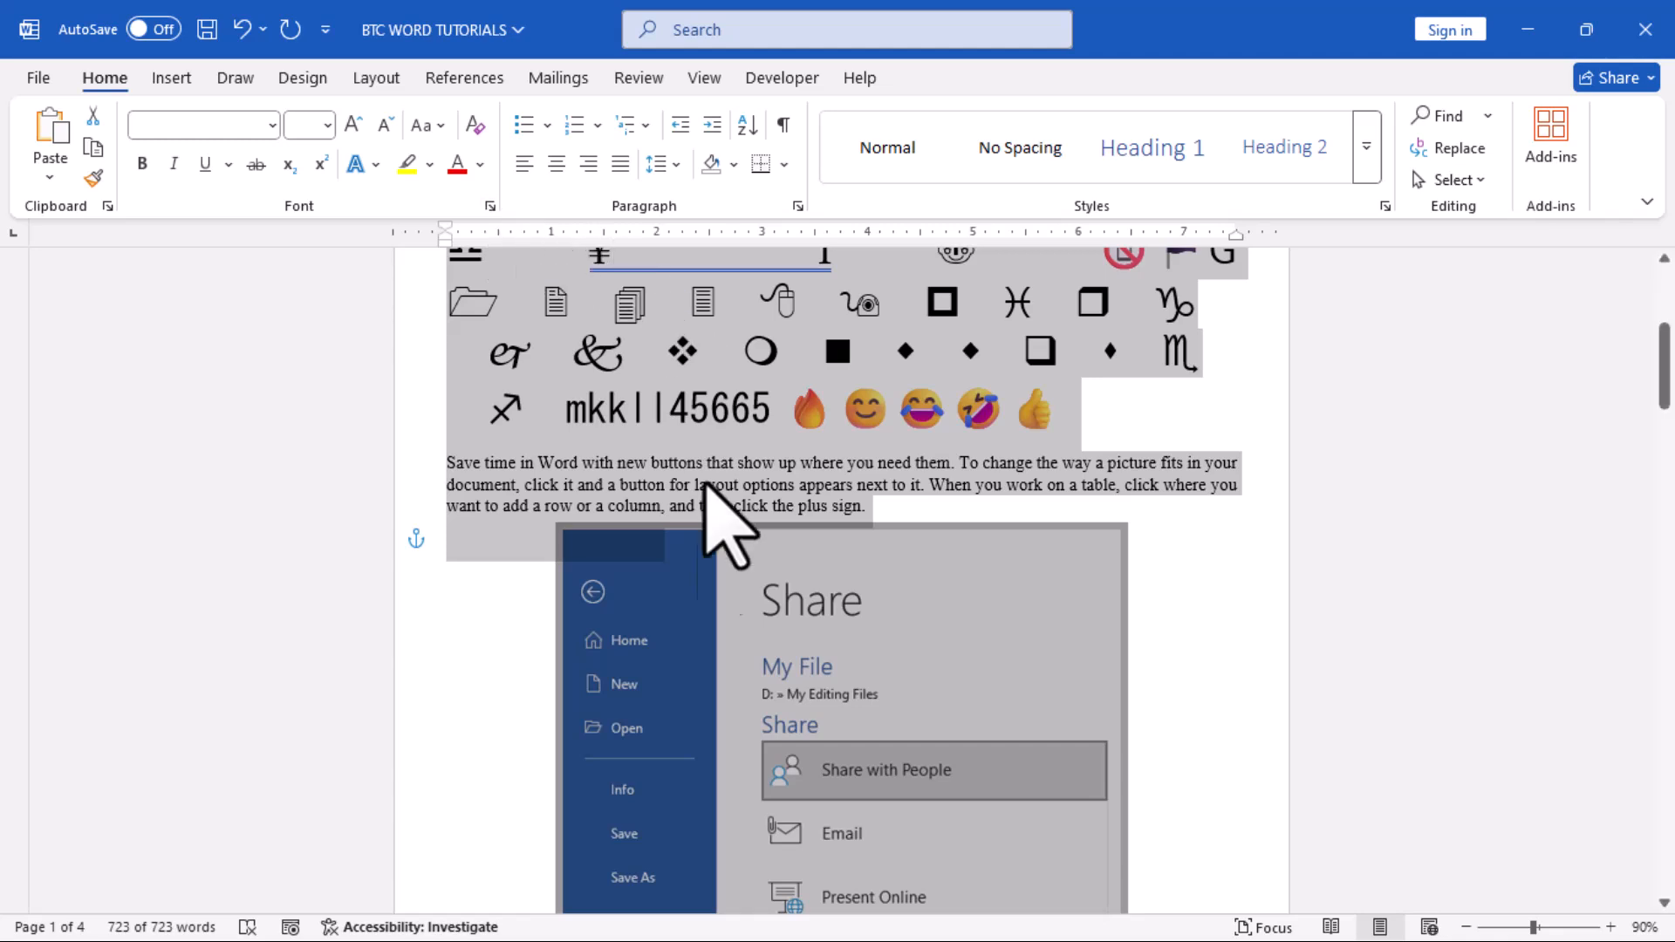
{"action": "left_click", "coordinate": [489, 206]}
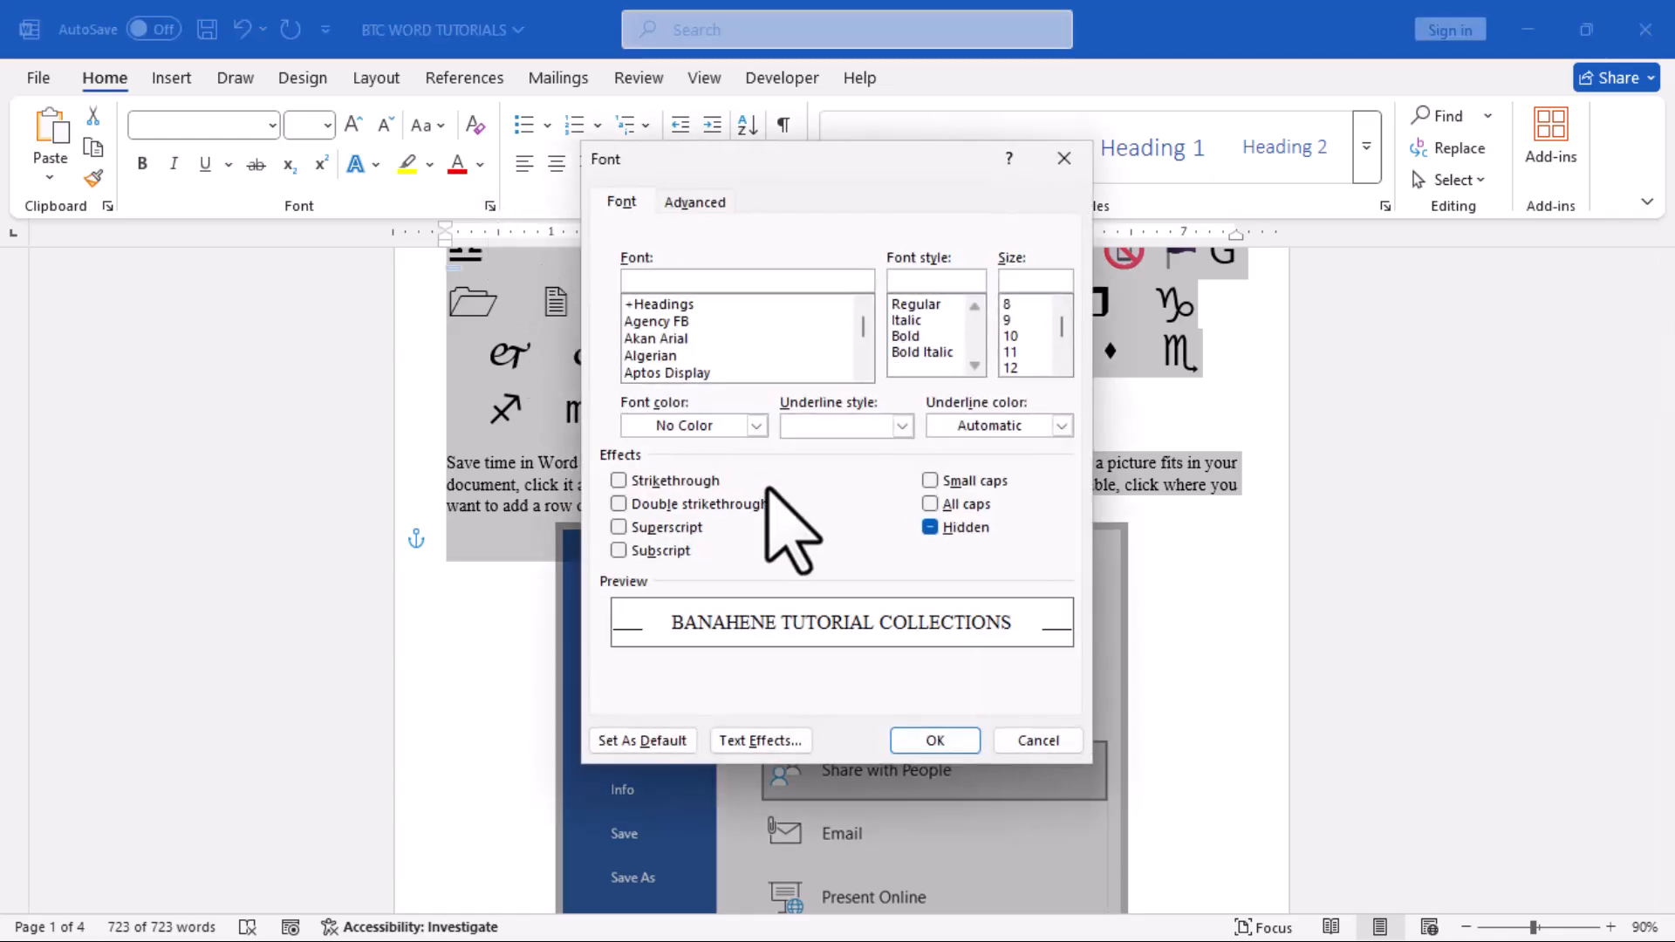
{"action": "left_click", "coordinate": [929, 527]}
{"action": "left_click", "coordinate": [930, 528]}
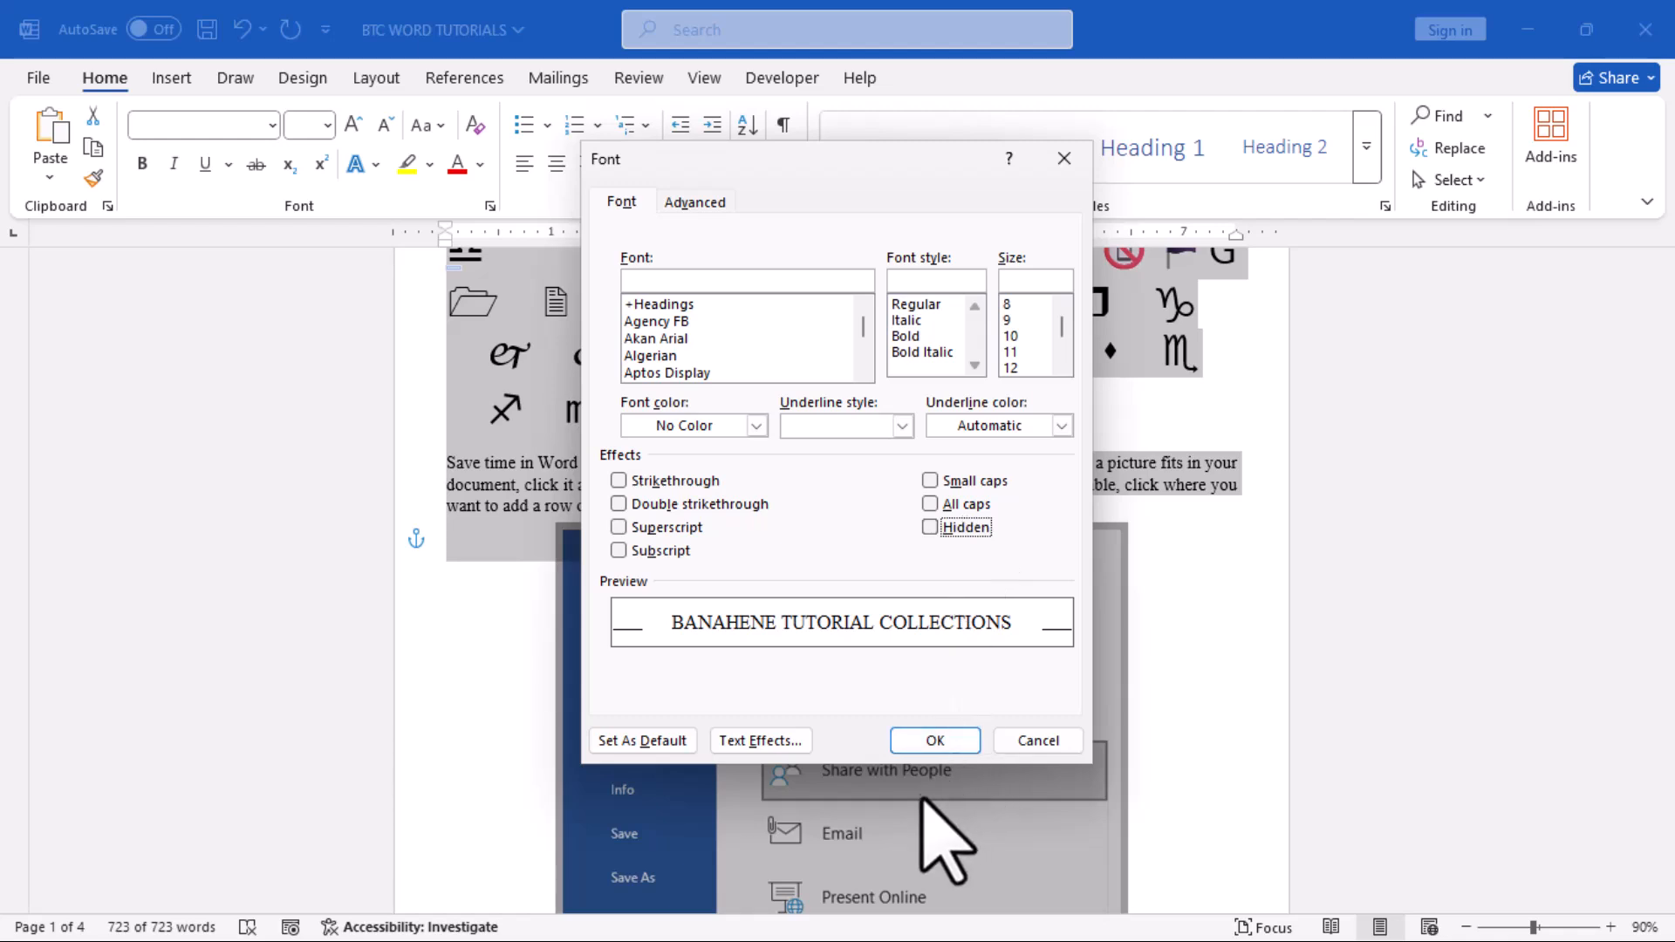
{"action": "left_click", "coordinate": [930, 743]}
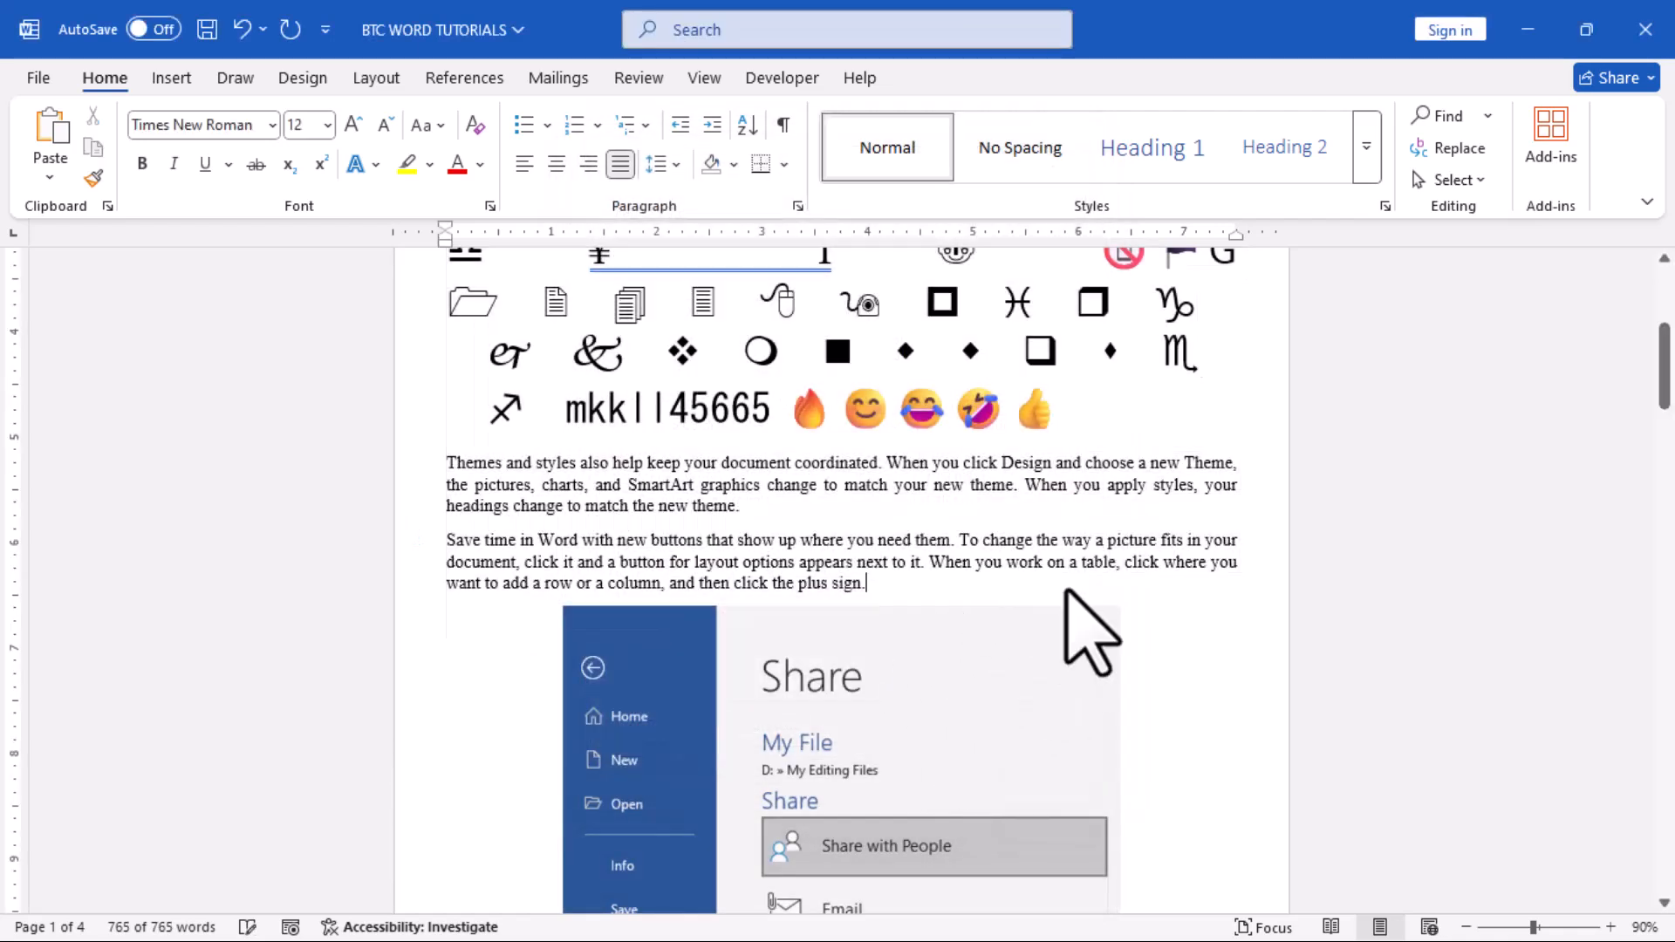
{"action": "left_click", "coordinate": [591, 528]}
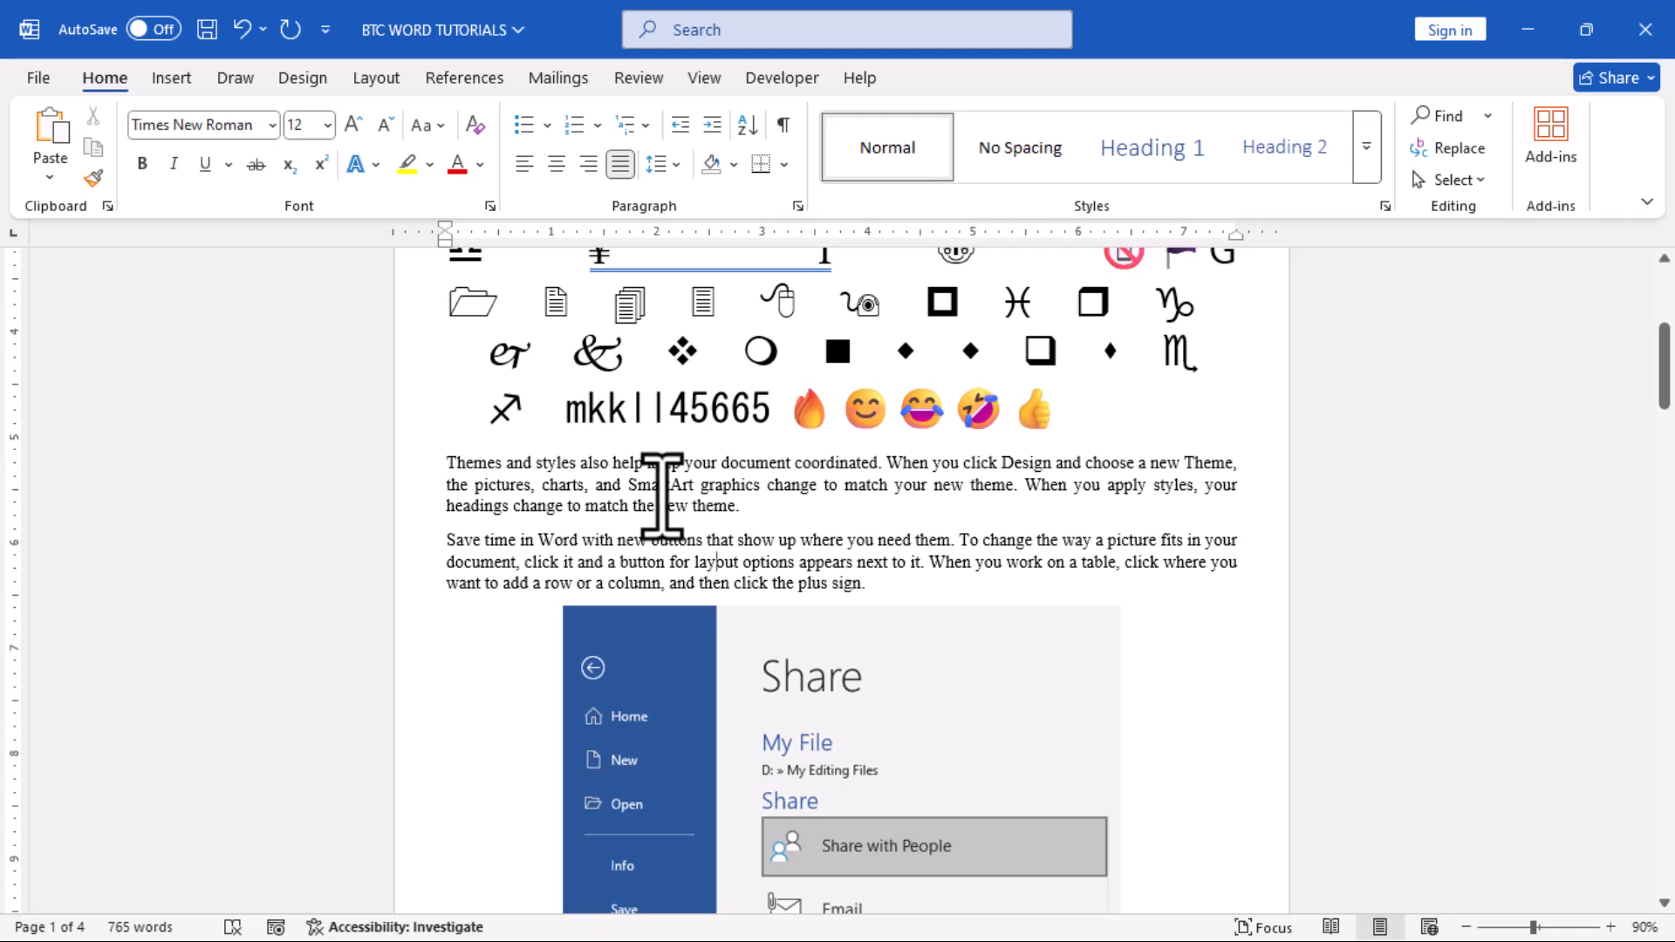
Apply the Hidden font effect to the "Themes and styles" paragraph again.
{"action": "triple_click", "coordinate": [662, 495]}
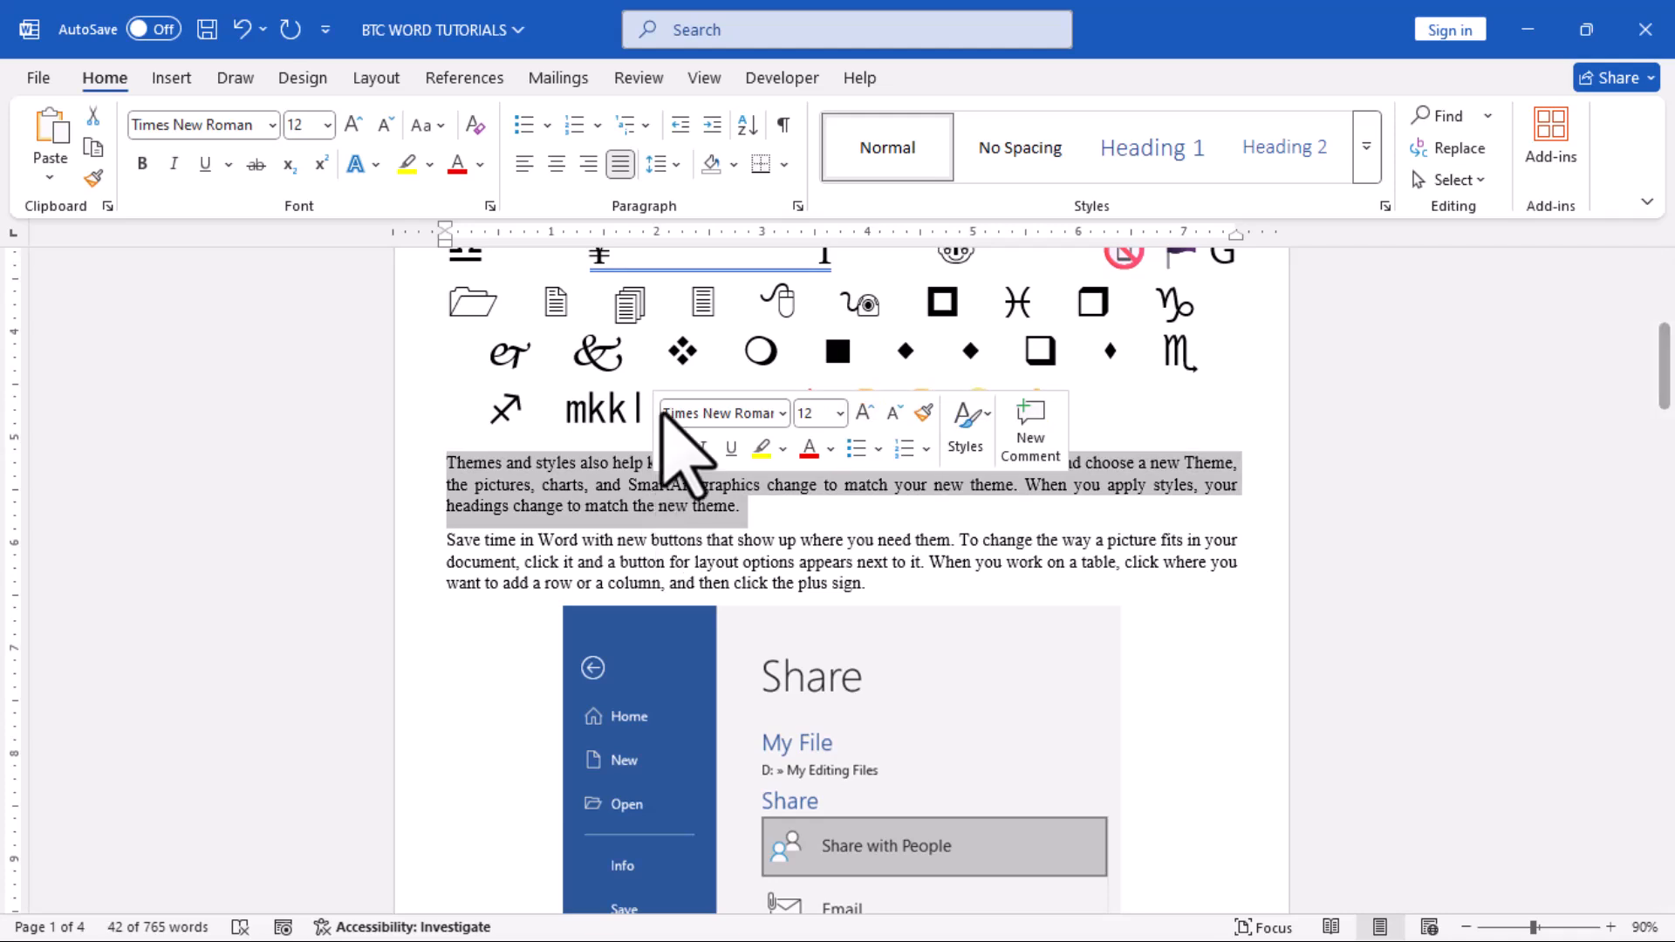
{"action": "left_click", "coordinate": [490, 206]}
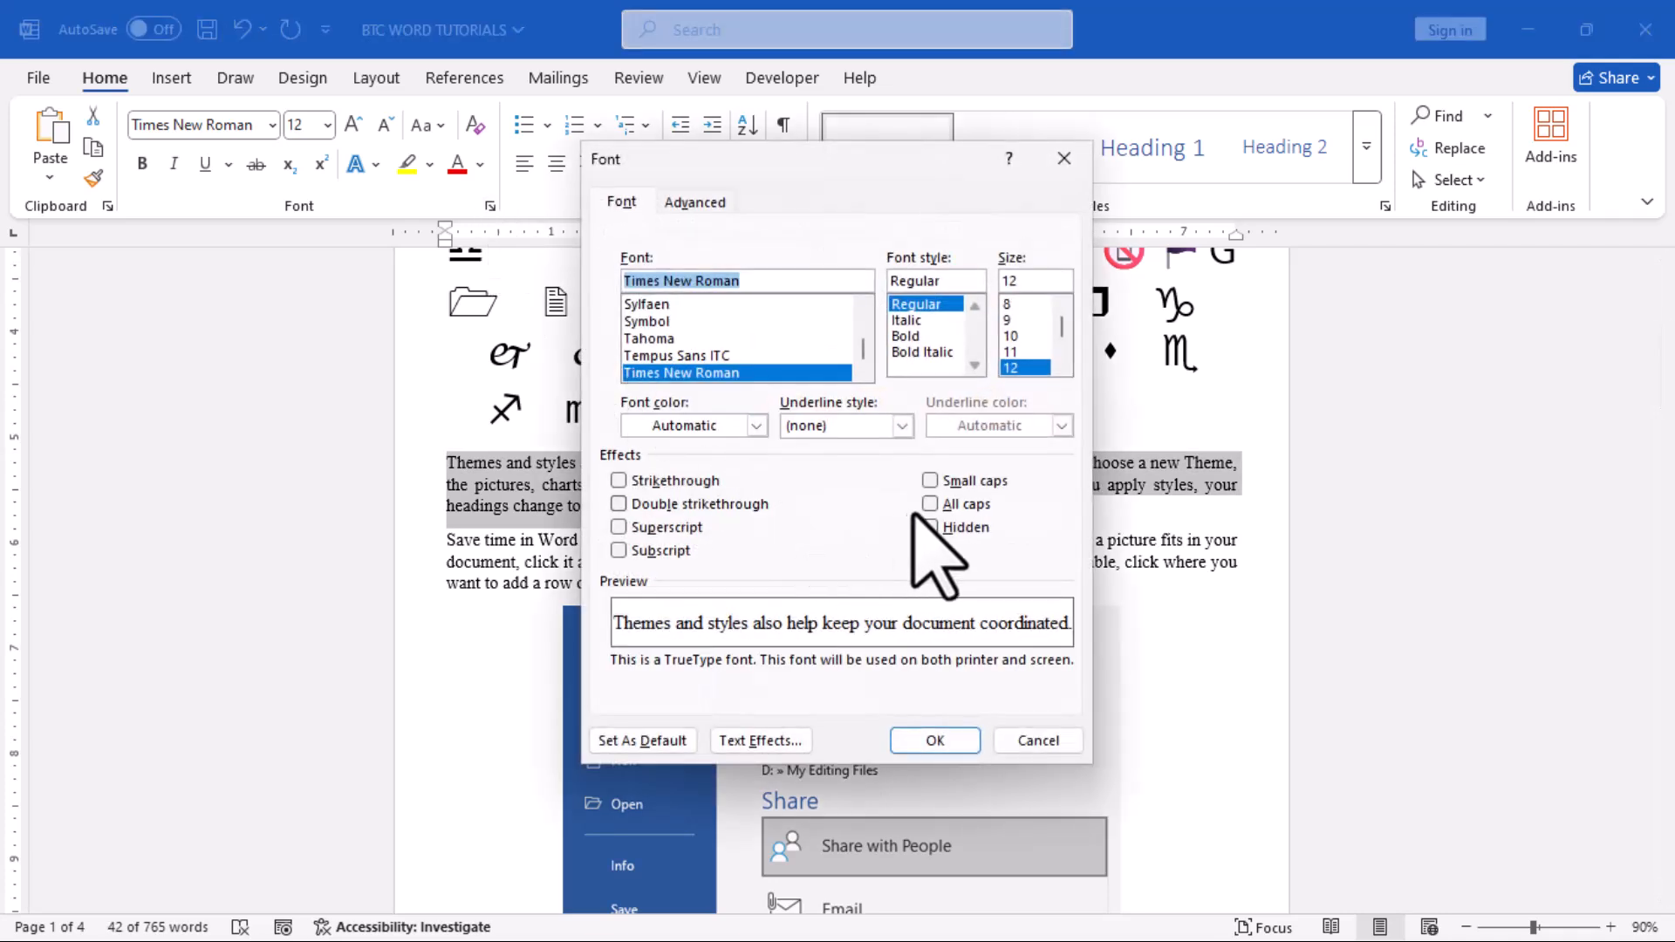
{"action": "left_click", "coordinate": [946, 527]}
{"action": "left_click", "coordinate": [947, 737]}
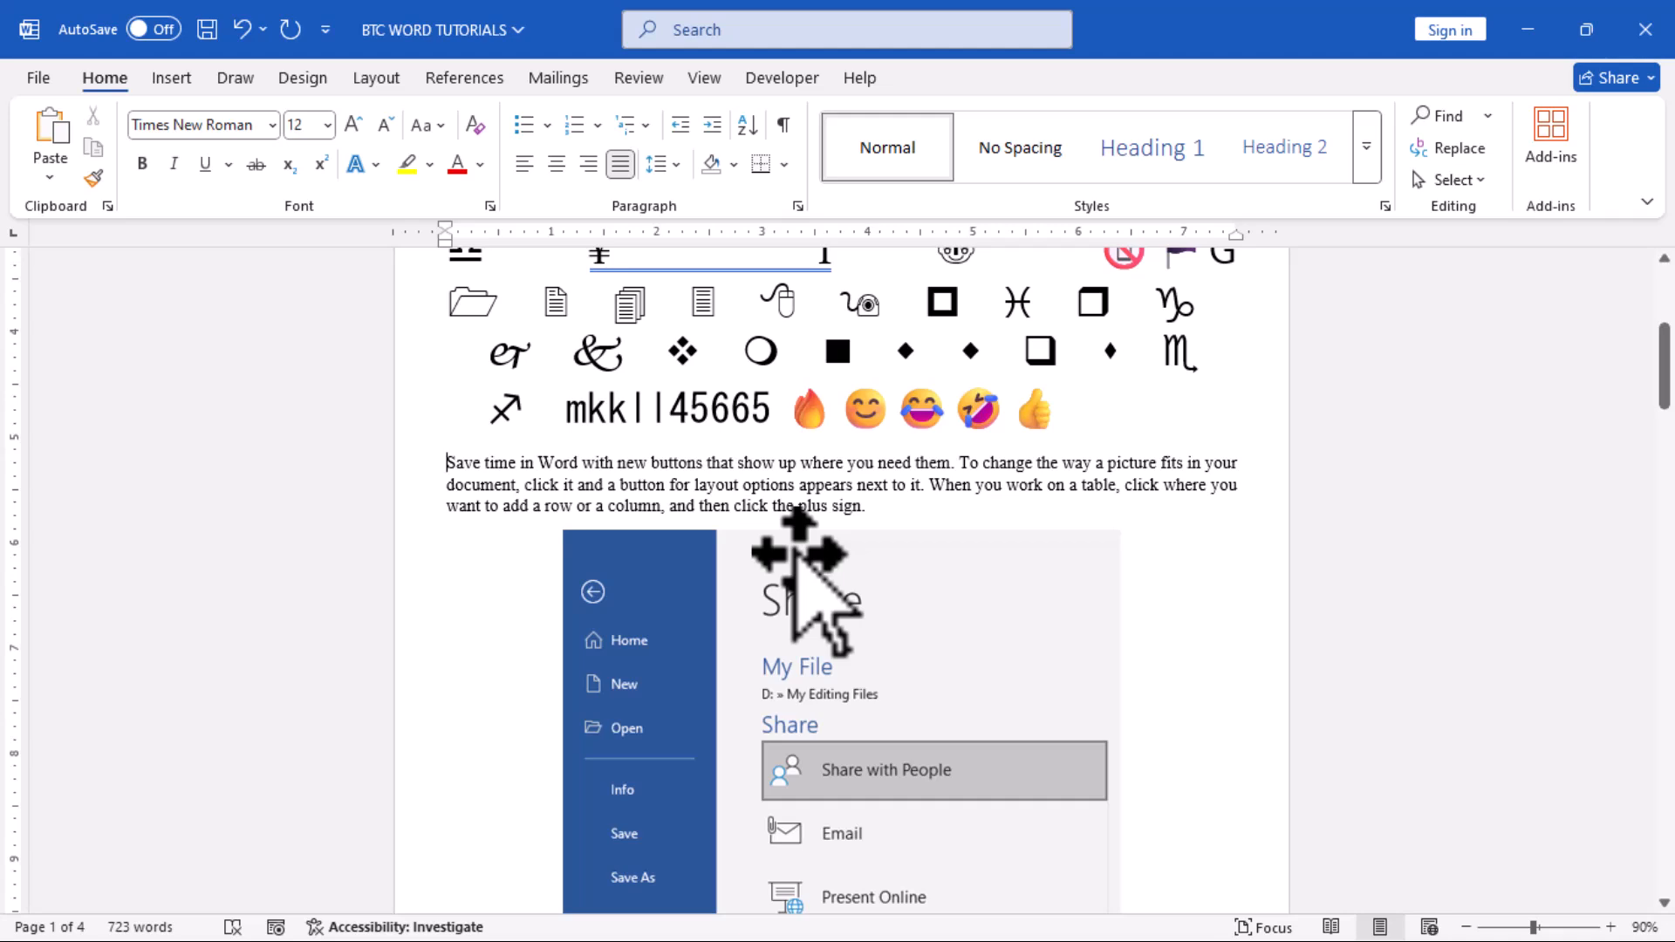
Toggle the formatting marks on and off several times to view the hidden paragraph, leaving them off.
{"action": "key", "text": "ctrl+shift+8"}
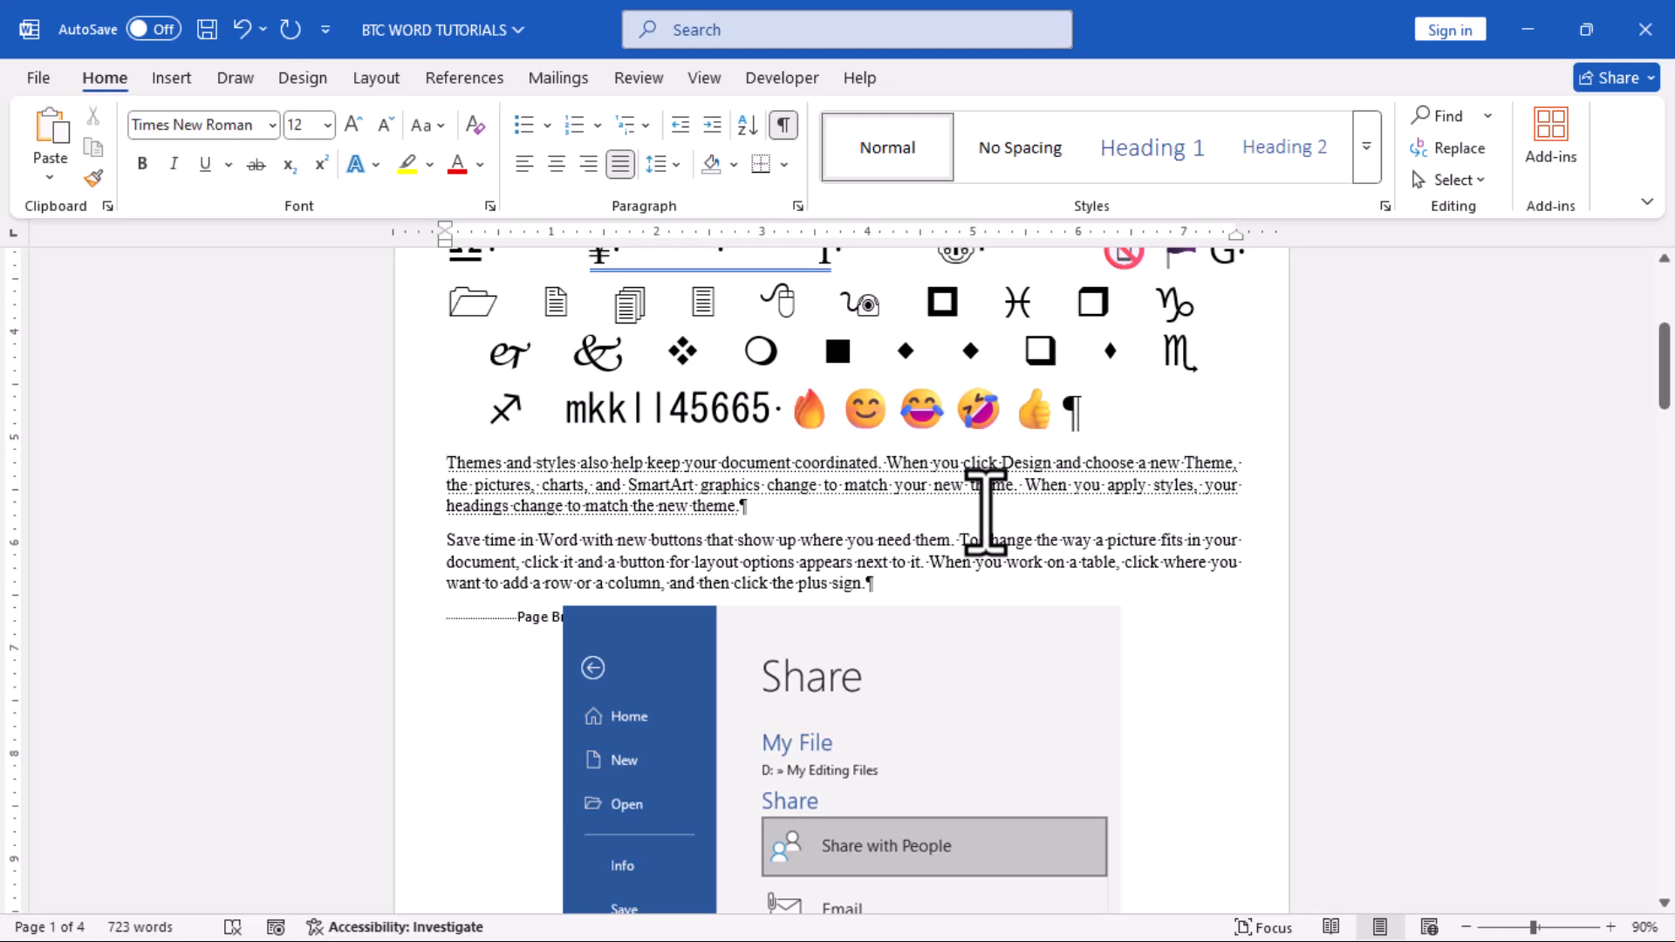
{"action": "key", "text": "ctrl+shift+8"}
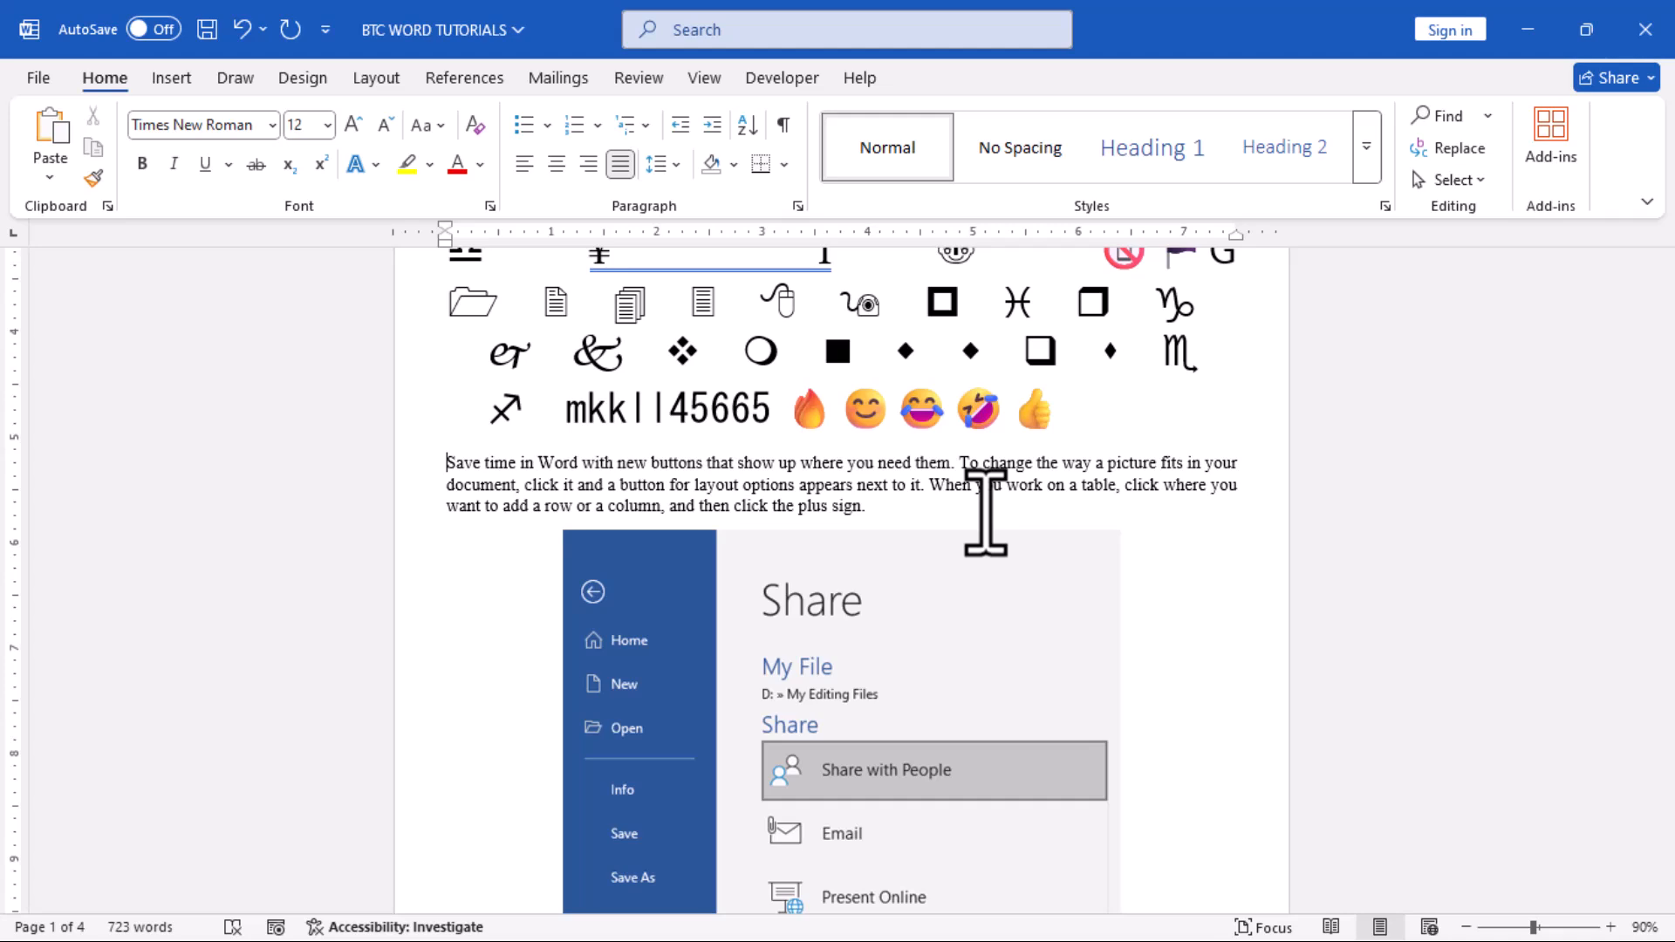
{"action": "key", "text": "ctrl+shift+8"}
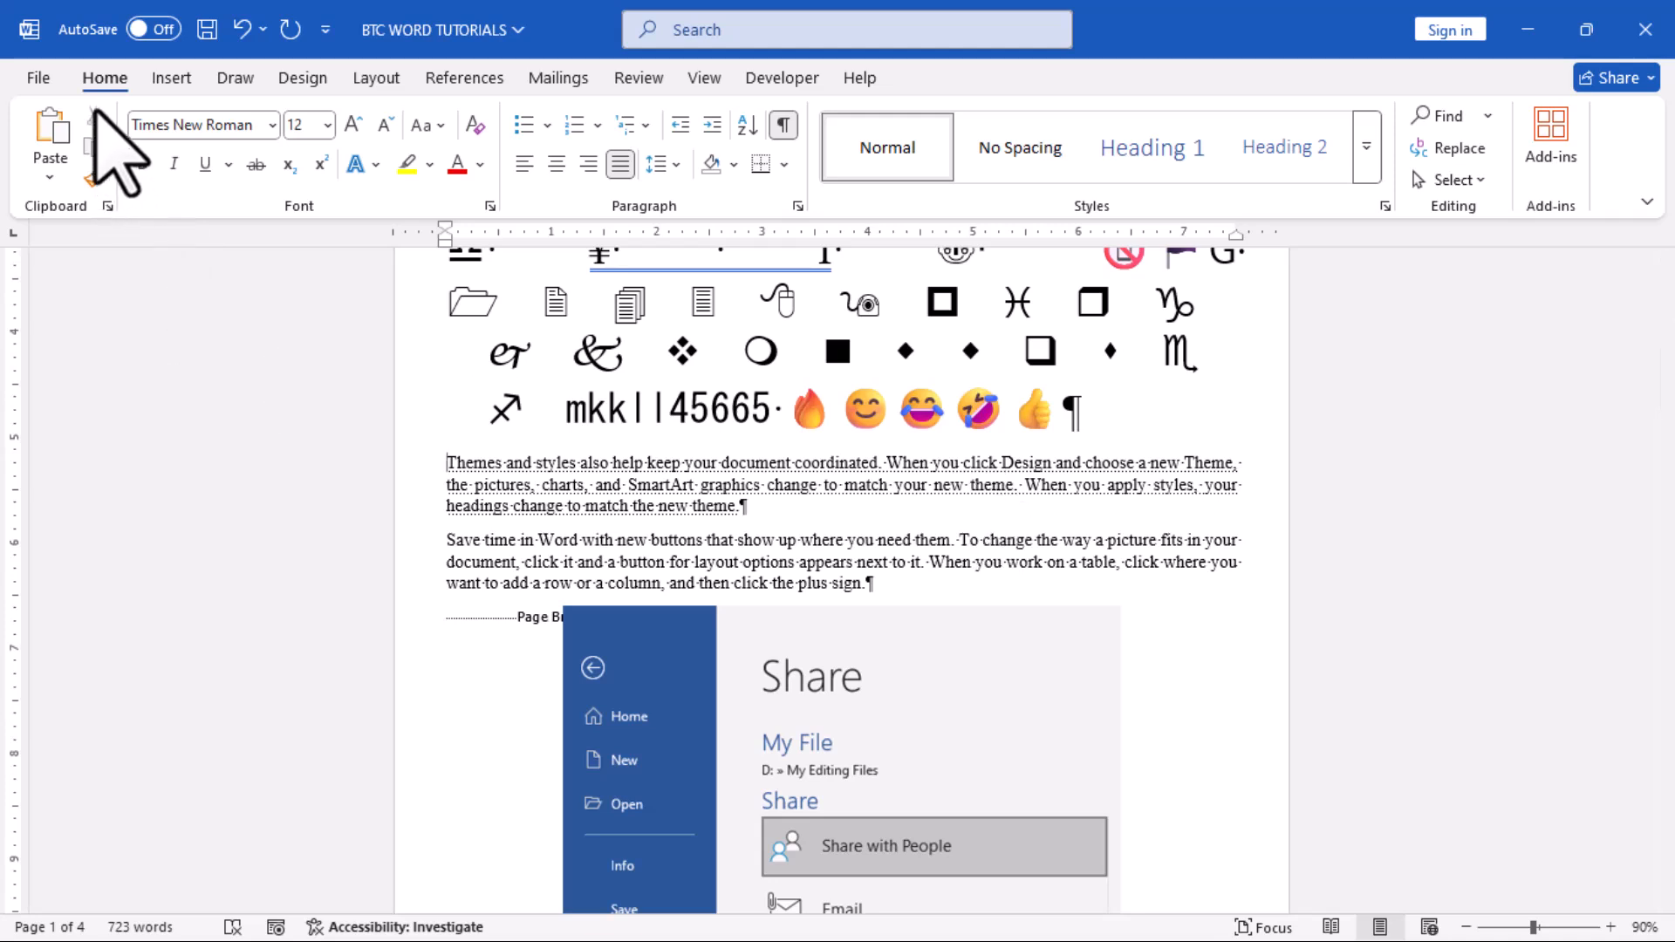
{"action": "left_click", "coordinate": [784, 125]}
{"action": "left_click", "coordinate": [784, 125]}
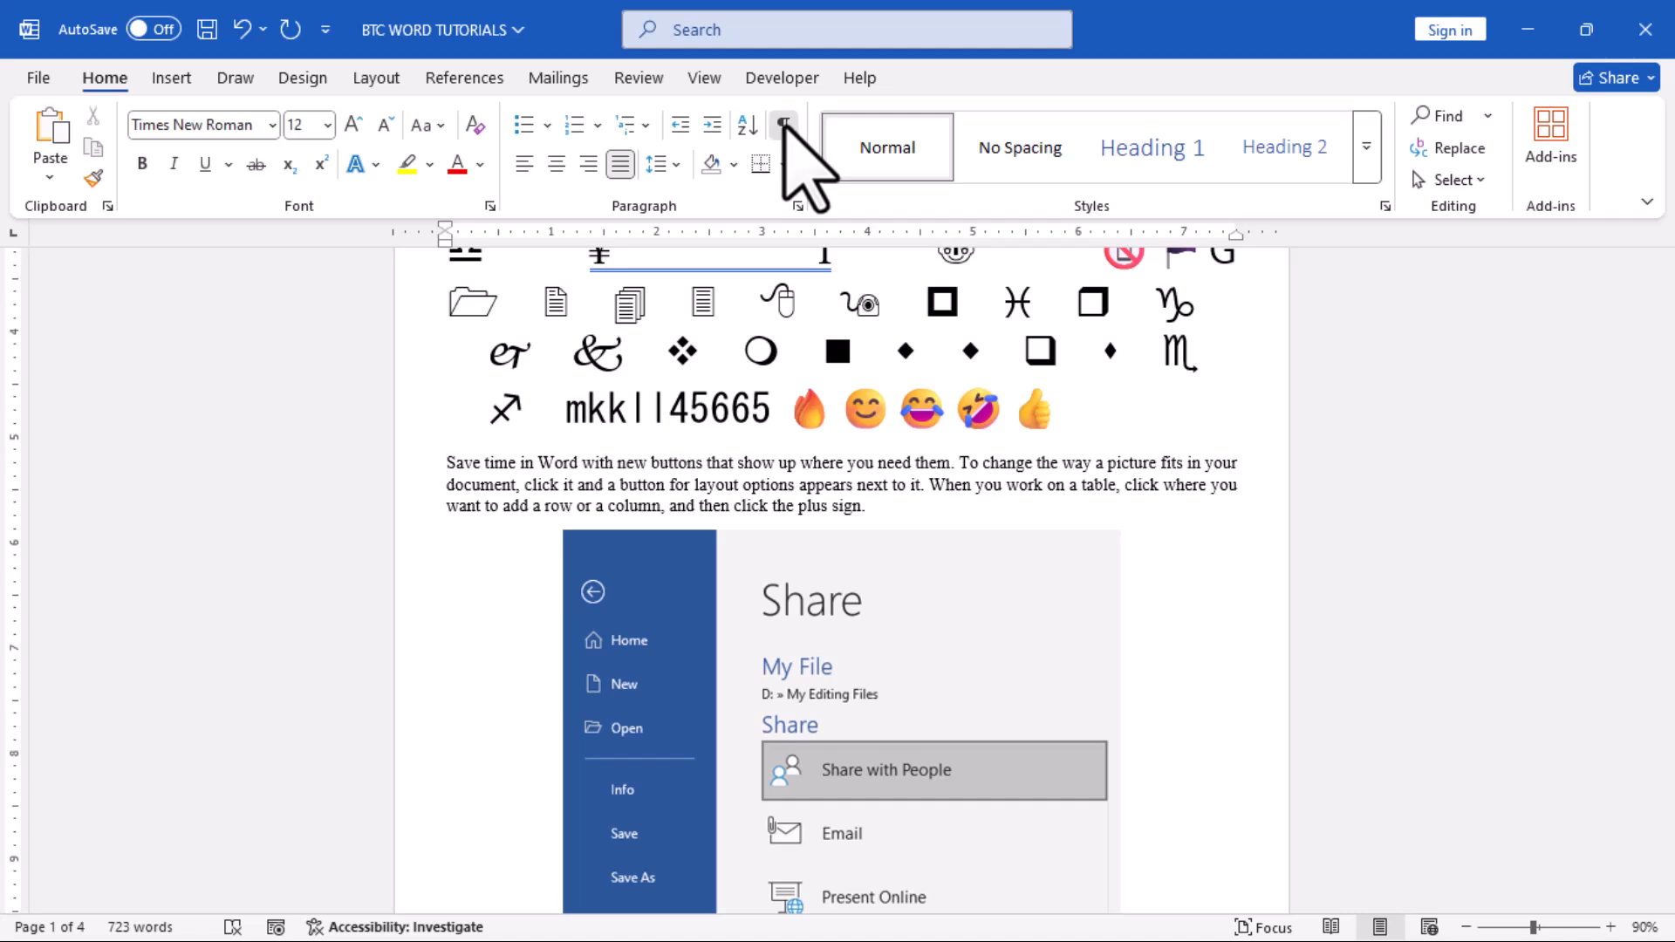
{"action": "left_click", "coordinate": [784, 125]}
{"action": "left_click", "coordinate": [785, 125]}
{"action": "left_click", "coordinate": [785, 125]}
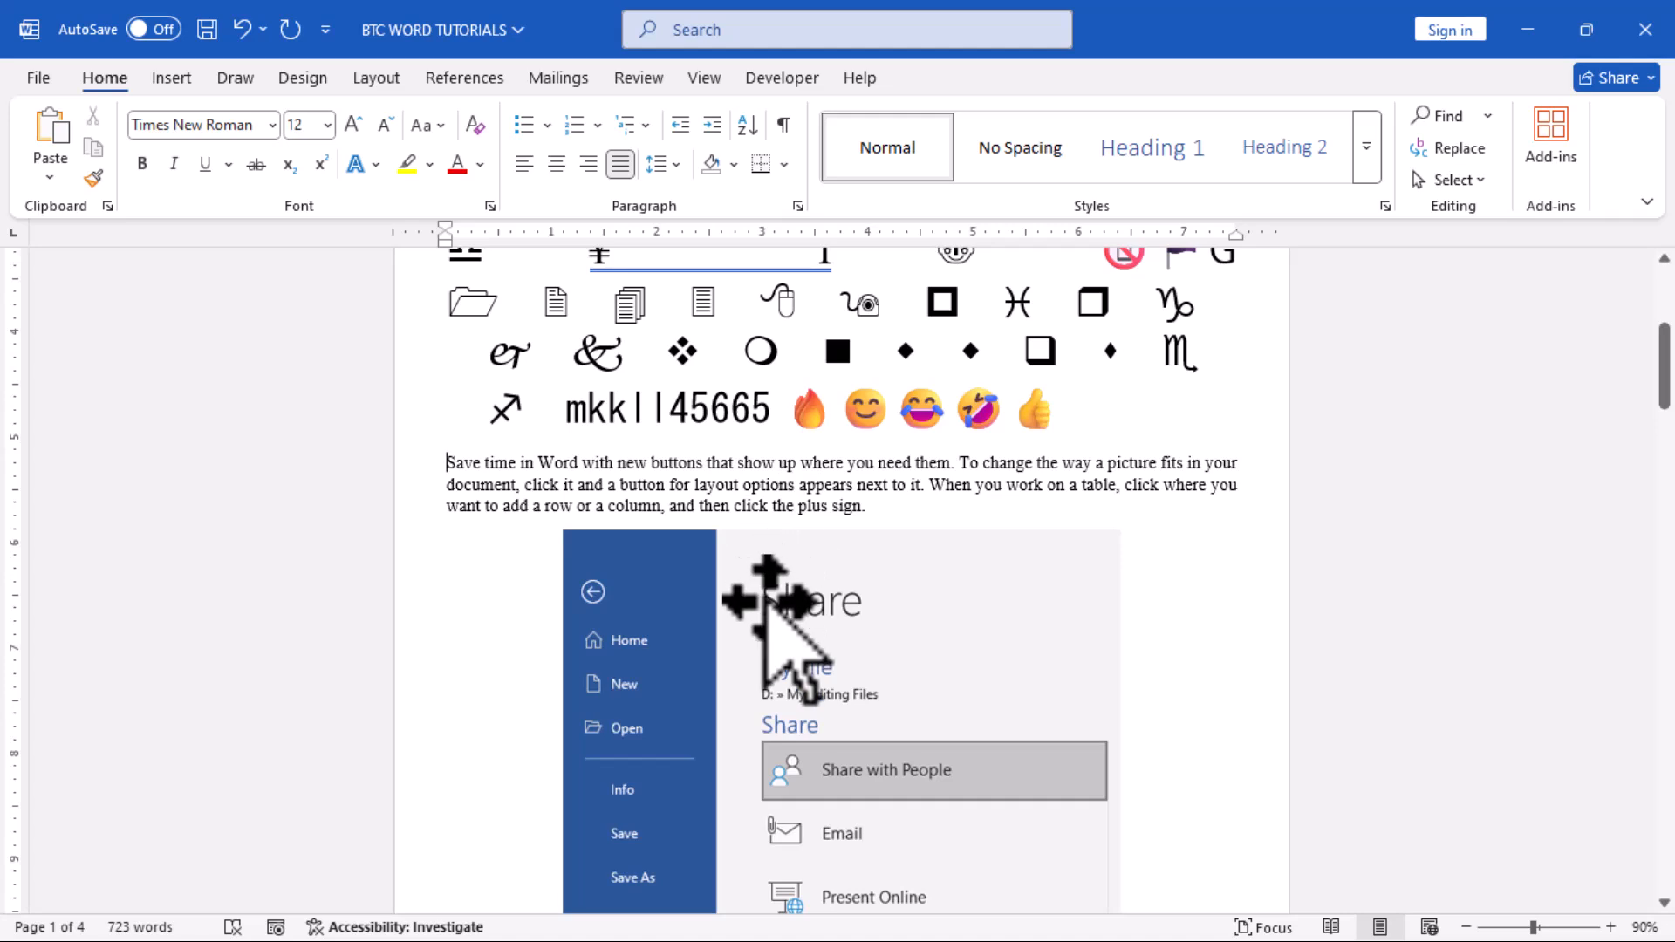
Remove the Hidden font effect from the entire document and clear the selection.
{"action": "key", "text": "ctrl+a"}
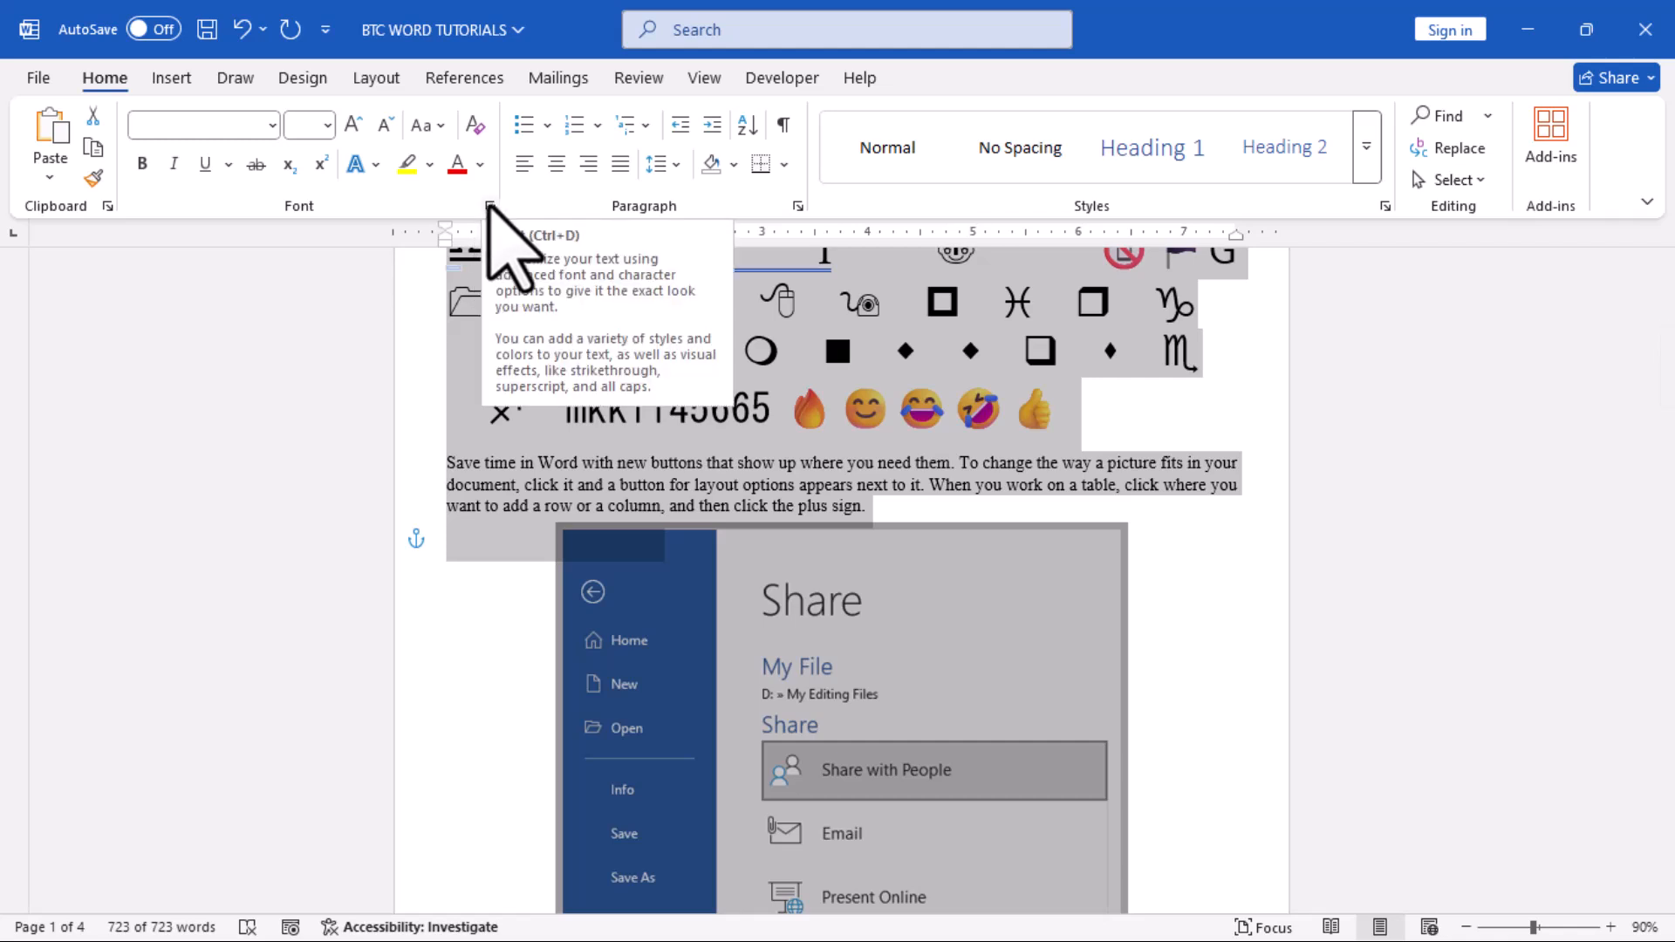
{"action": "left_click", "coordinate": [489, 206]}
{"action": "left_click", "coordinate": [930, 527]}
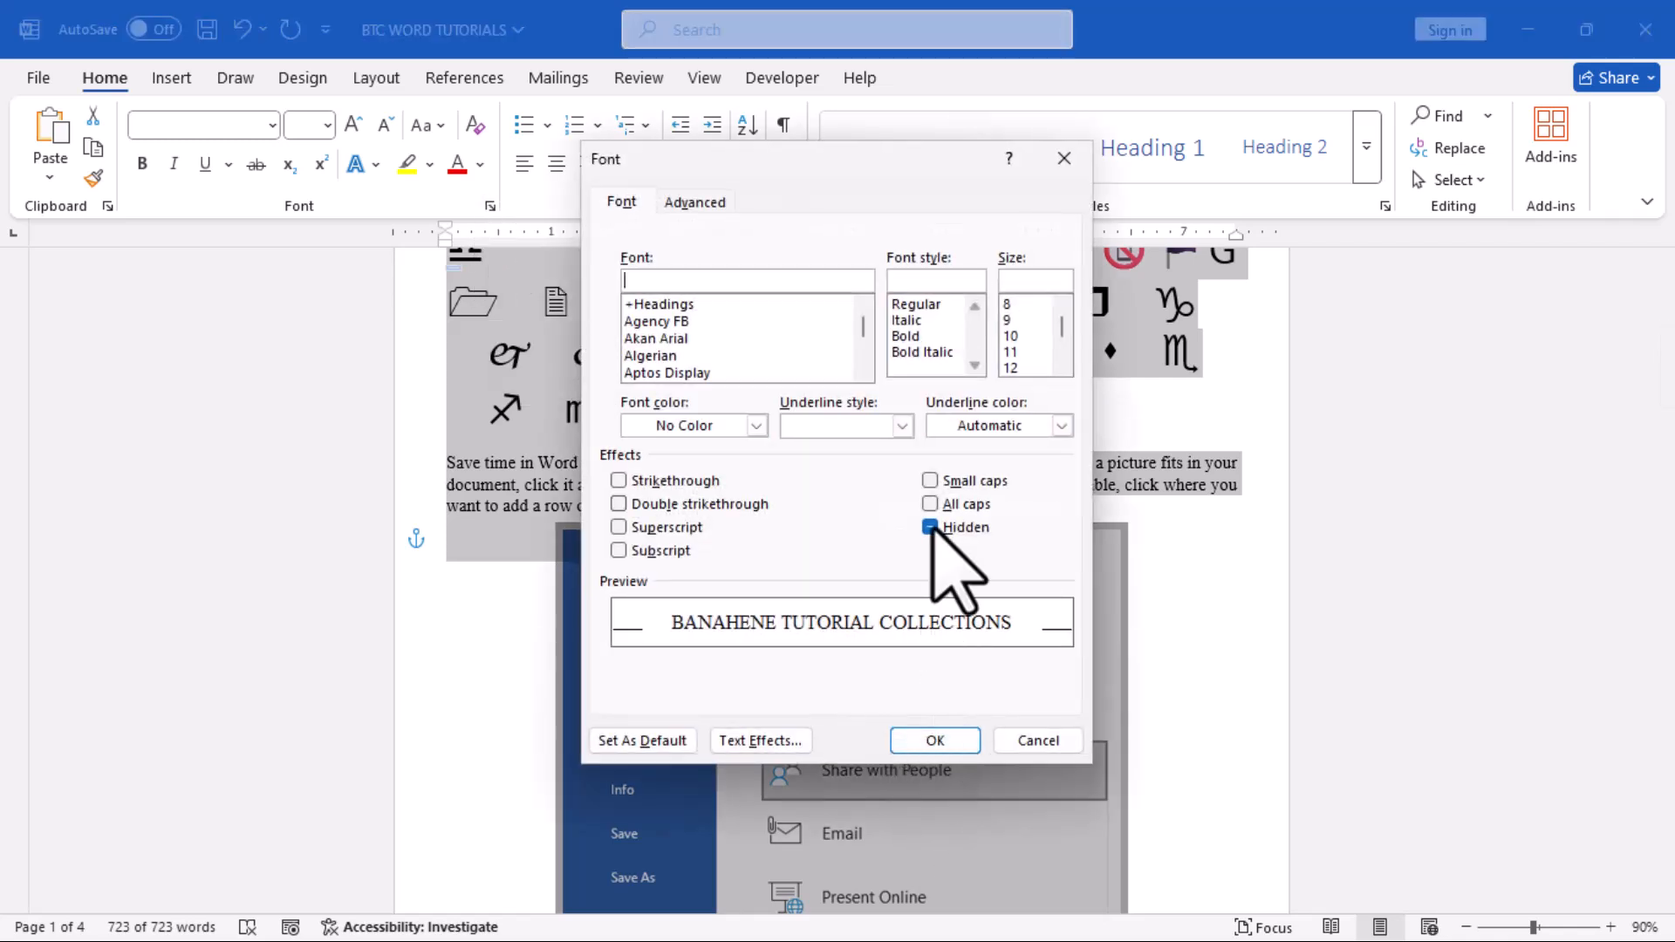
{"action": "left_click", "coordinate": [930, 527]}
{"action": "left_click", "coordinate": [930, 738]}
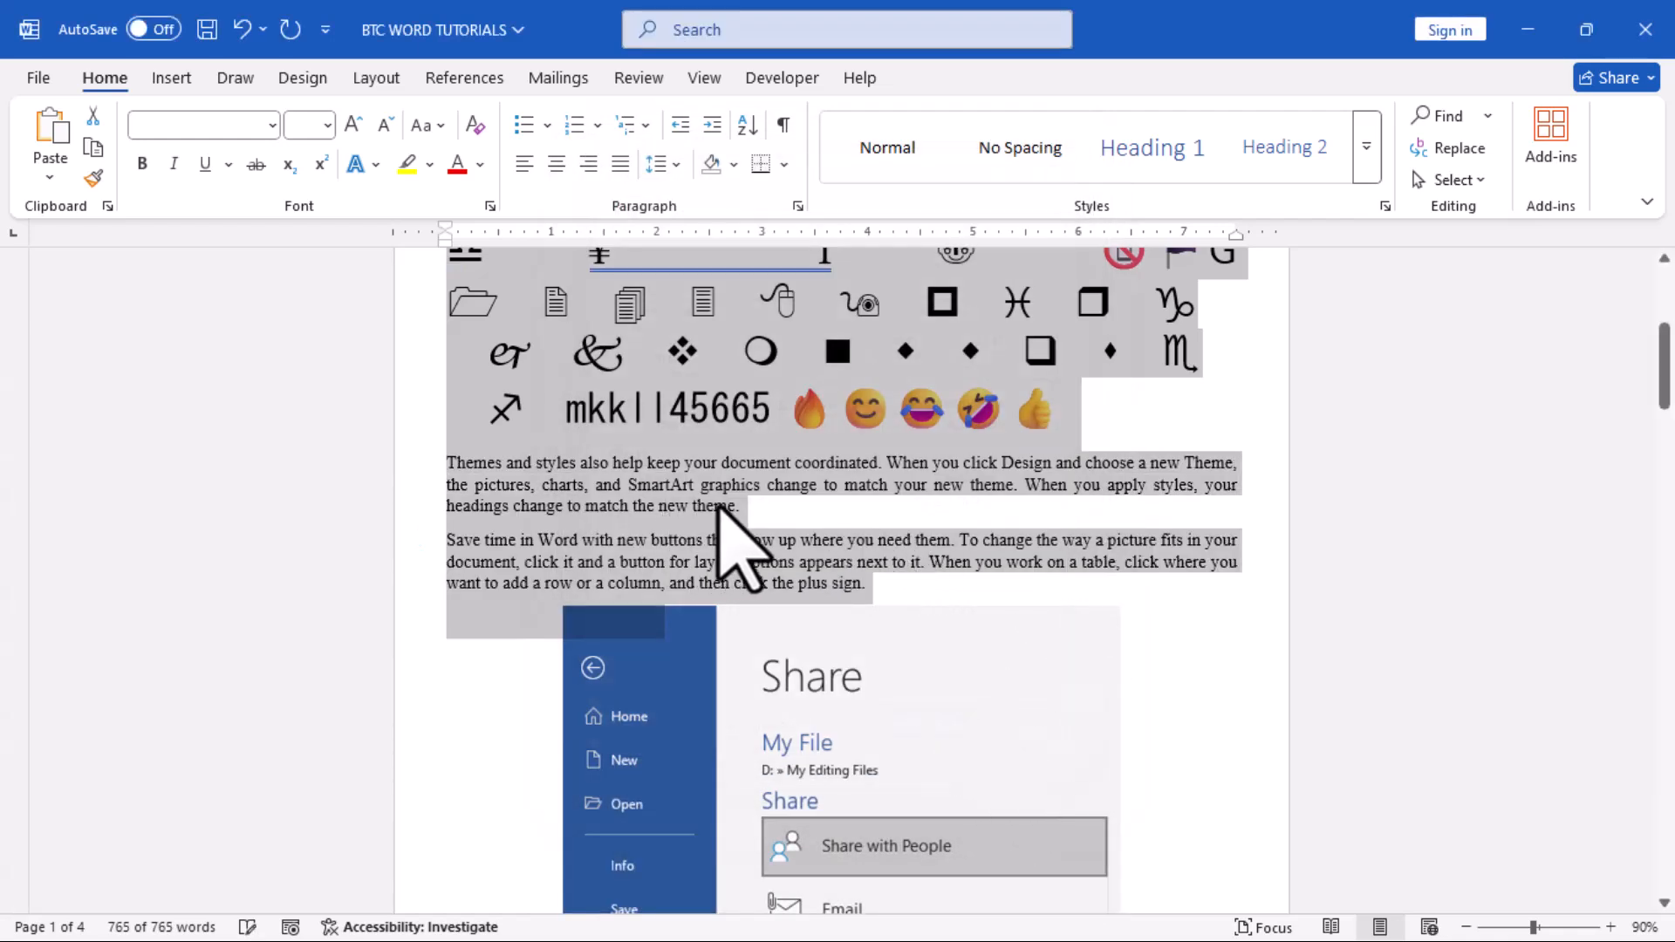
{"action": "left_click", "coordinate": [835, 532]}
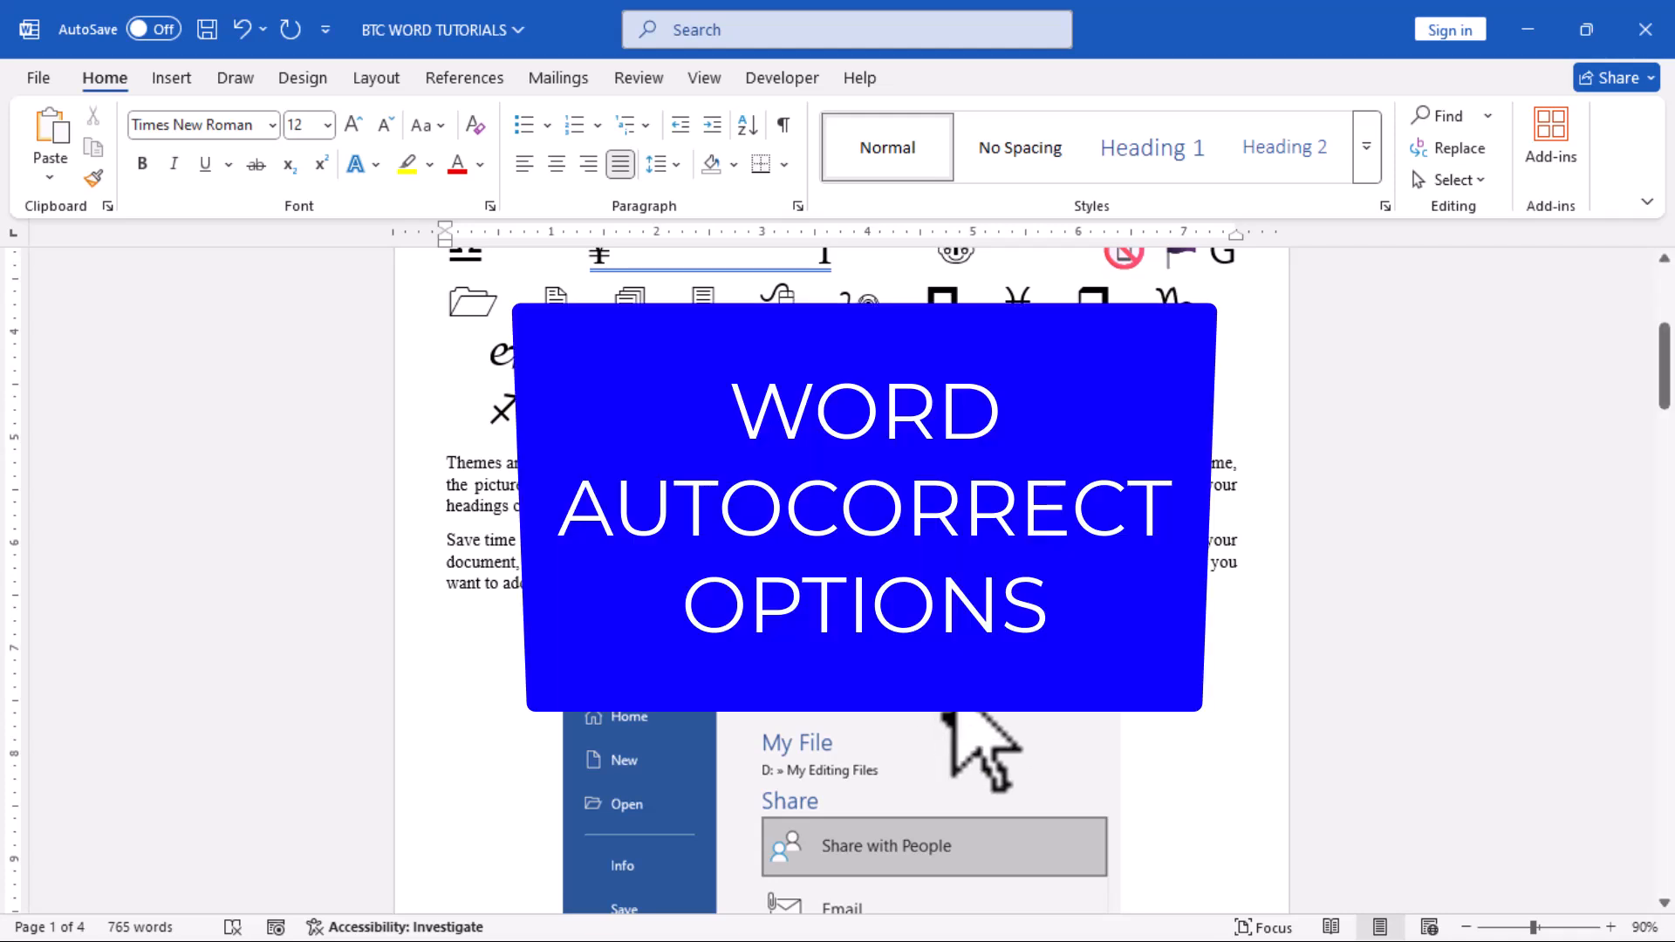
Copy the "Footage provides a powerful way" paragraph under the "Font Group" heading on page 2.
{"action": "scroll", "coordinate": [945, 714], "scroll_direction": "down", "scroll_amount": 10}
{"action": "triple_click", "coordinate": [503, 401]}
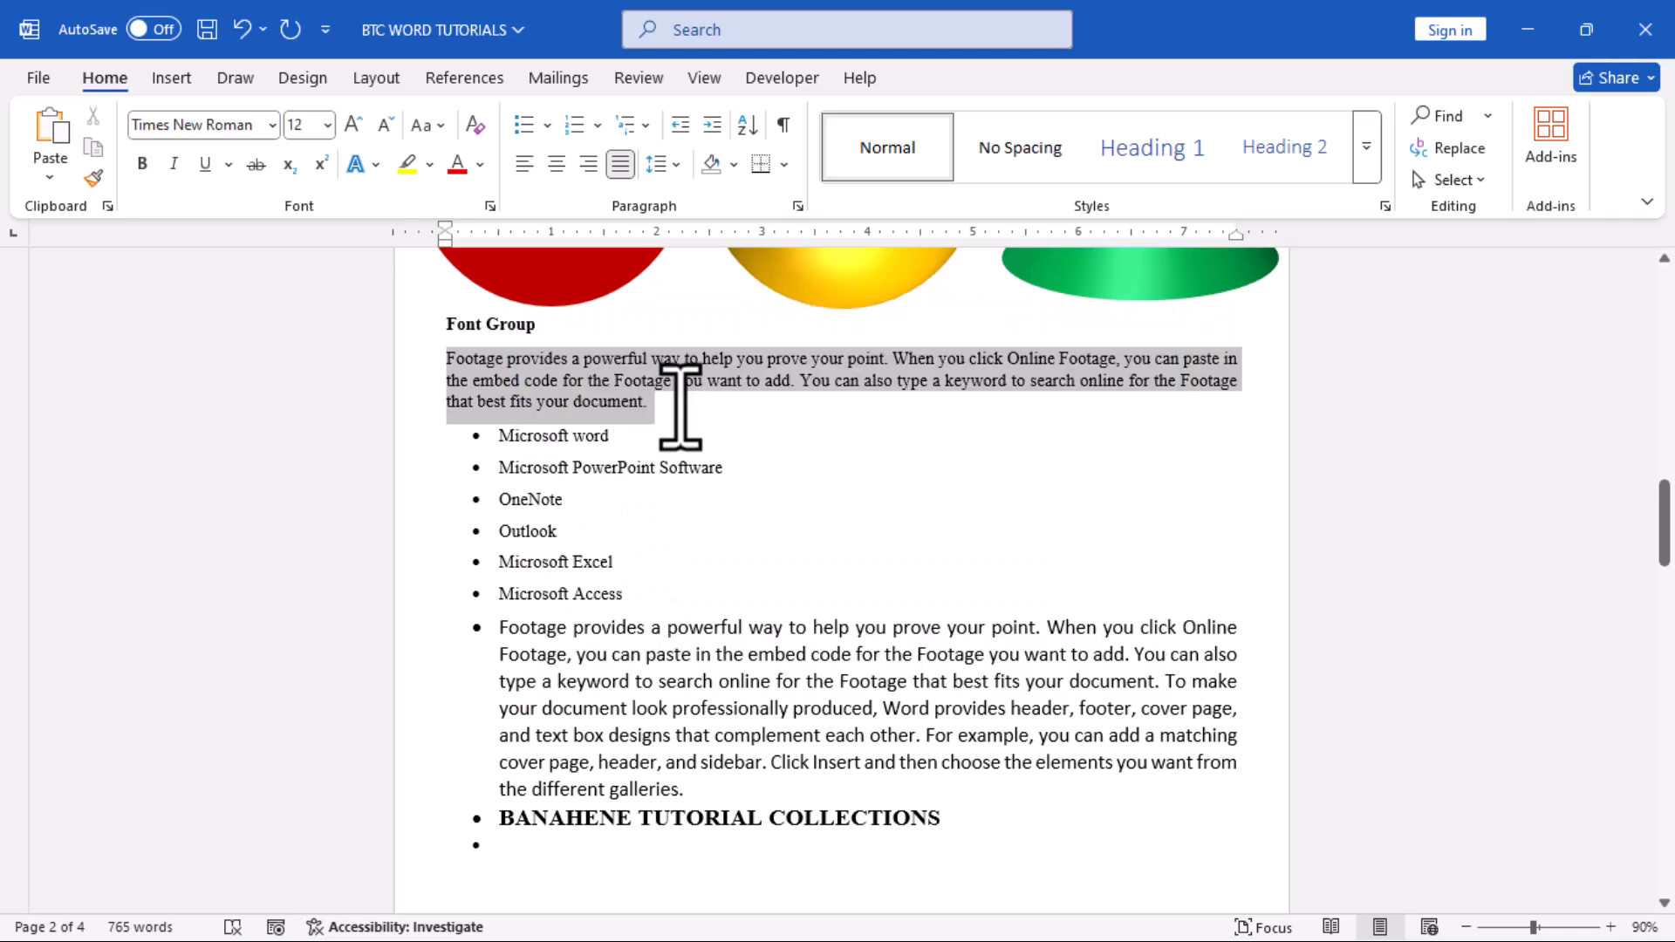
{"action": "left_click", "coordinate": [681, 405]}
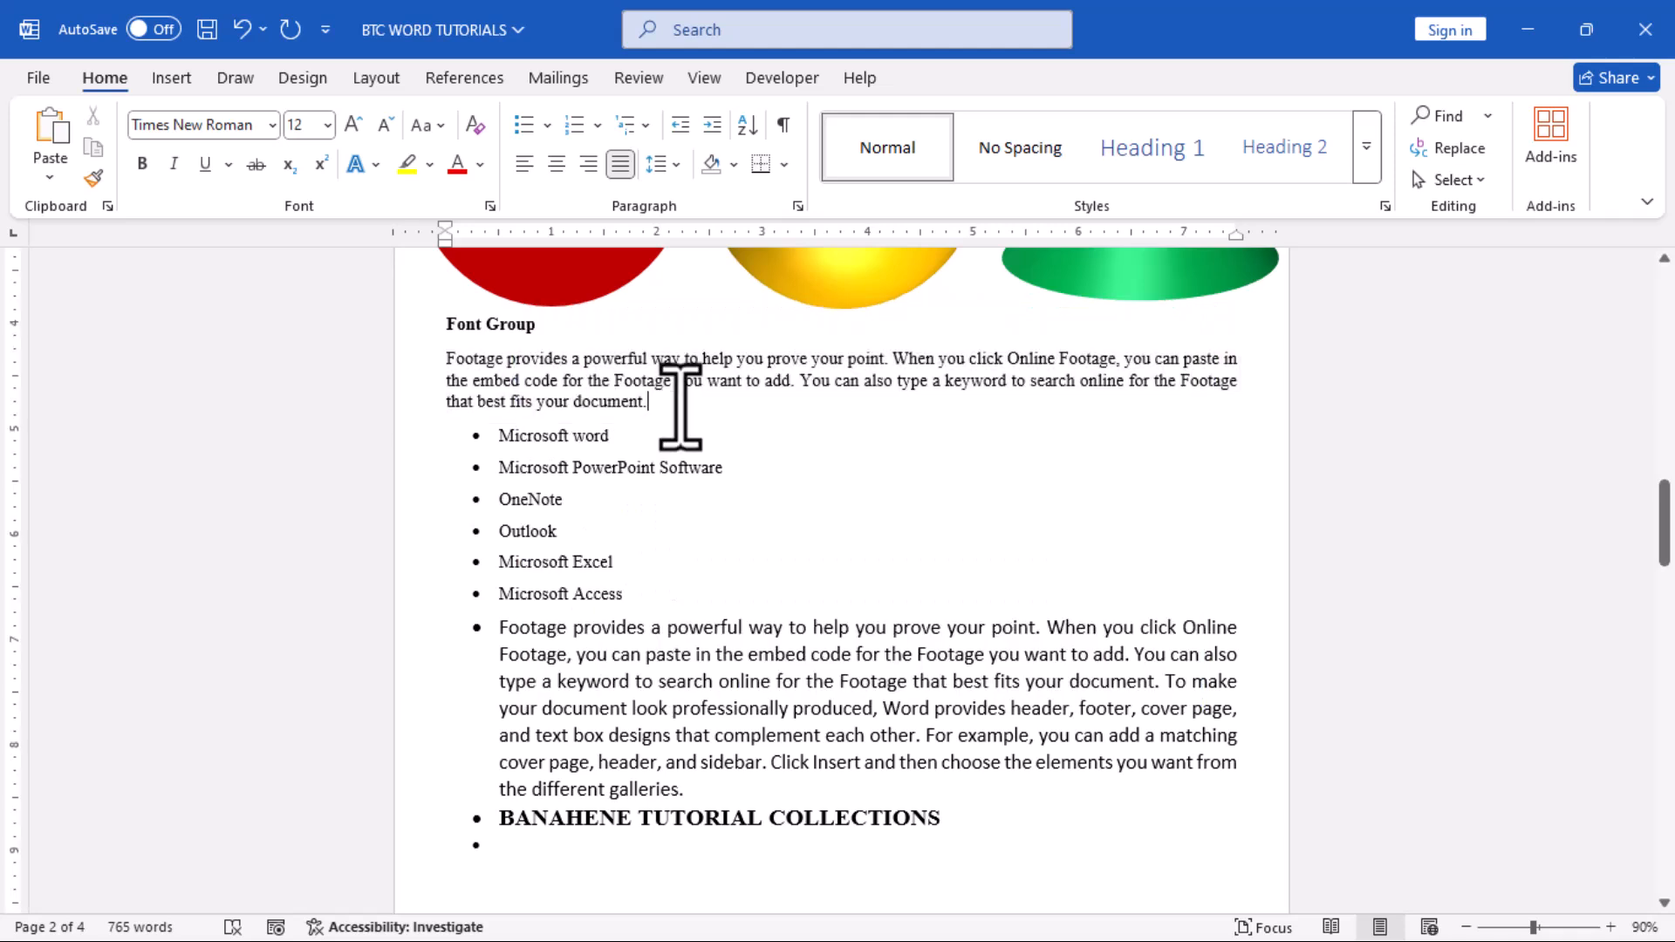
{"action": "triple_click", "coordinate": [551, 377]}
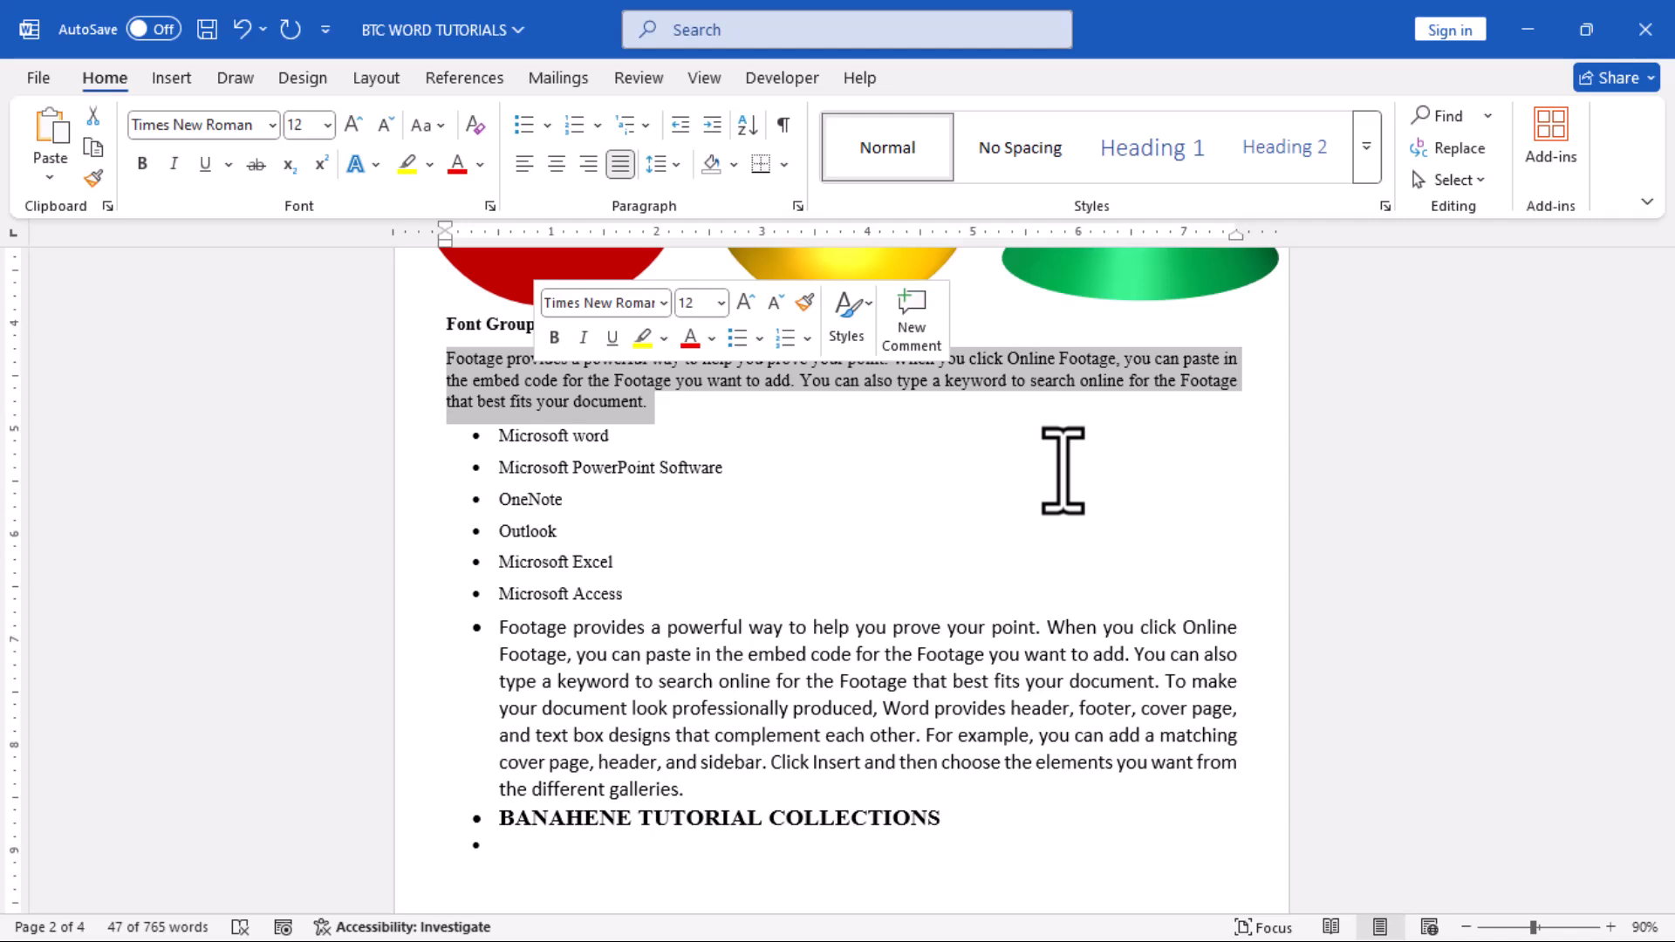
{"action": "right_click", "coordinate": [470, 378]}
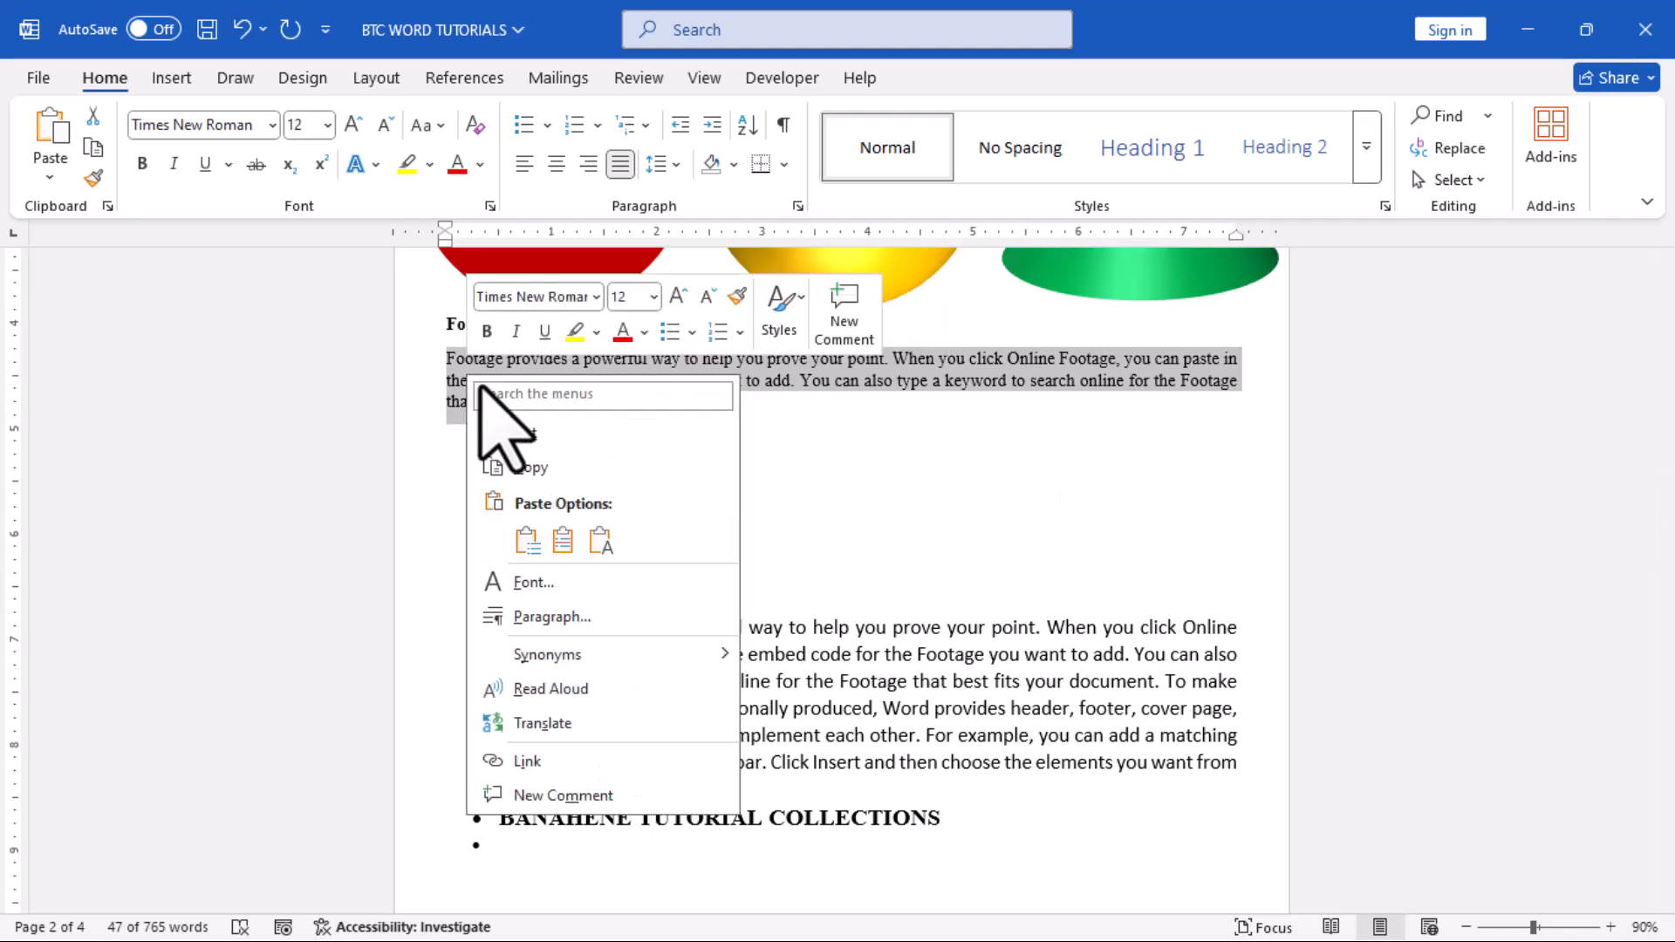
{"action": "left_click", "coordinate": [552, 468]}
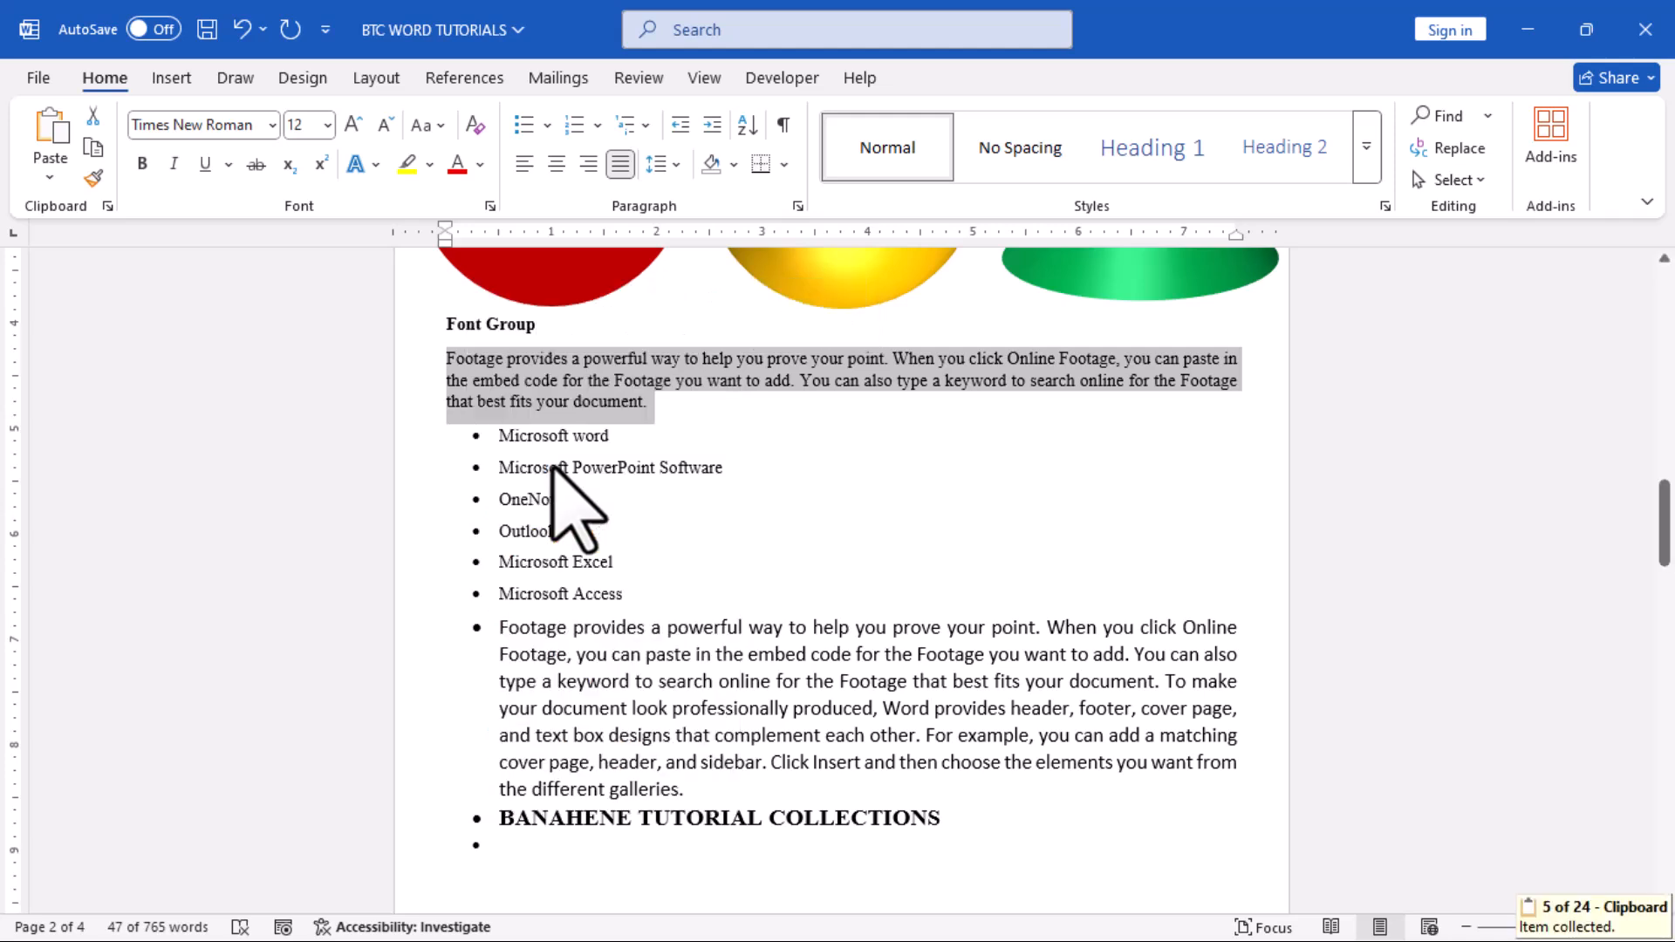
Add an AutoCorrect entry in the proofing options that replaces "you" with the selected Footage paragraph as formatted text, and save the options.
{"action": "left_click", "coordinate": [41, 78]}
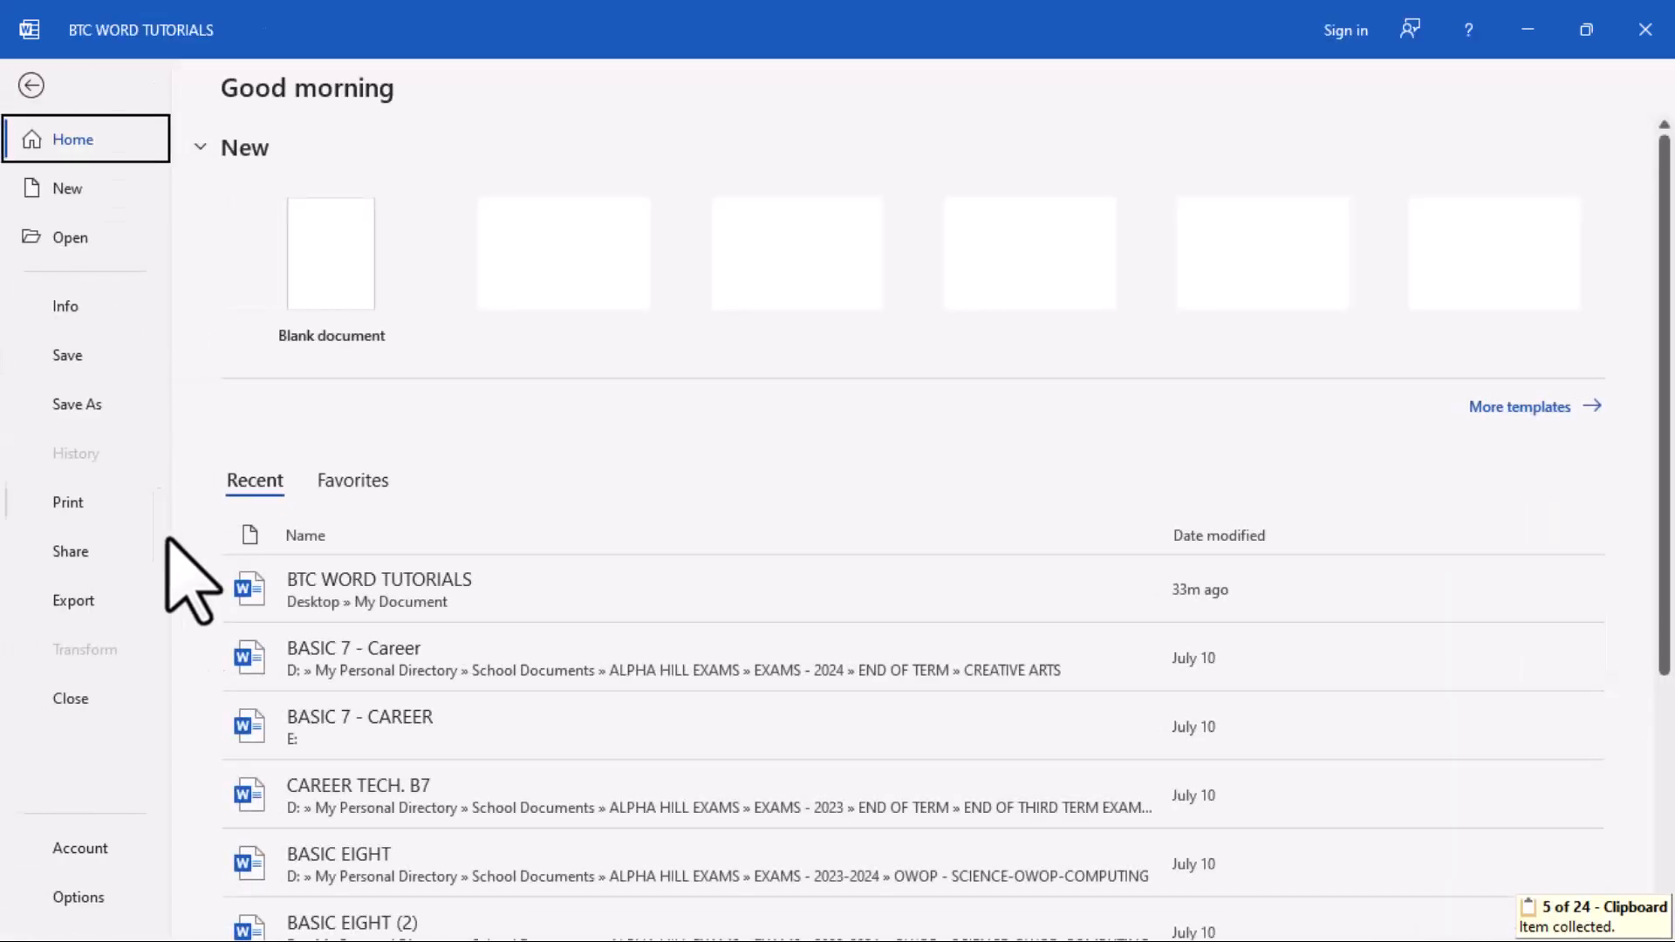
{"action": "key", "text": "Escape"}
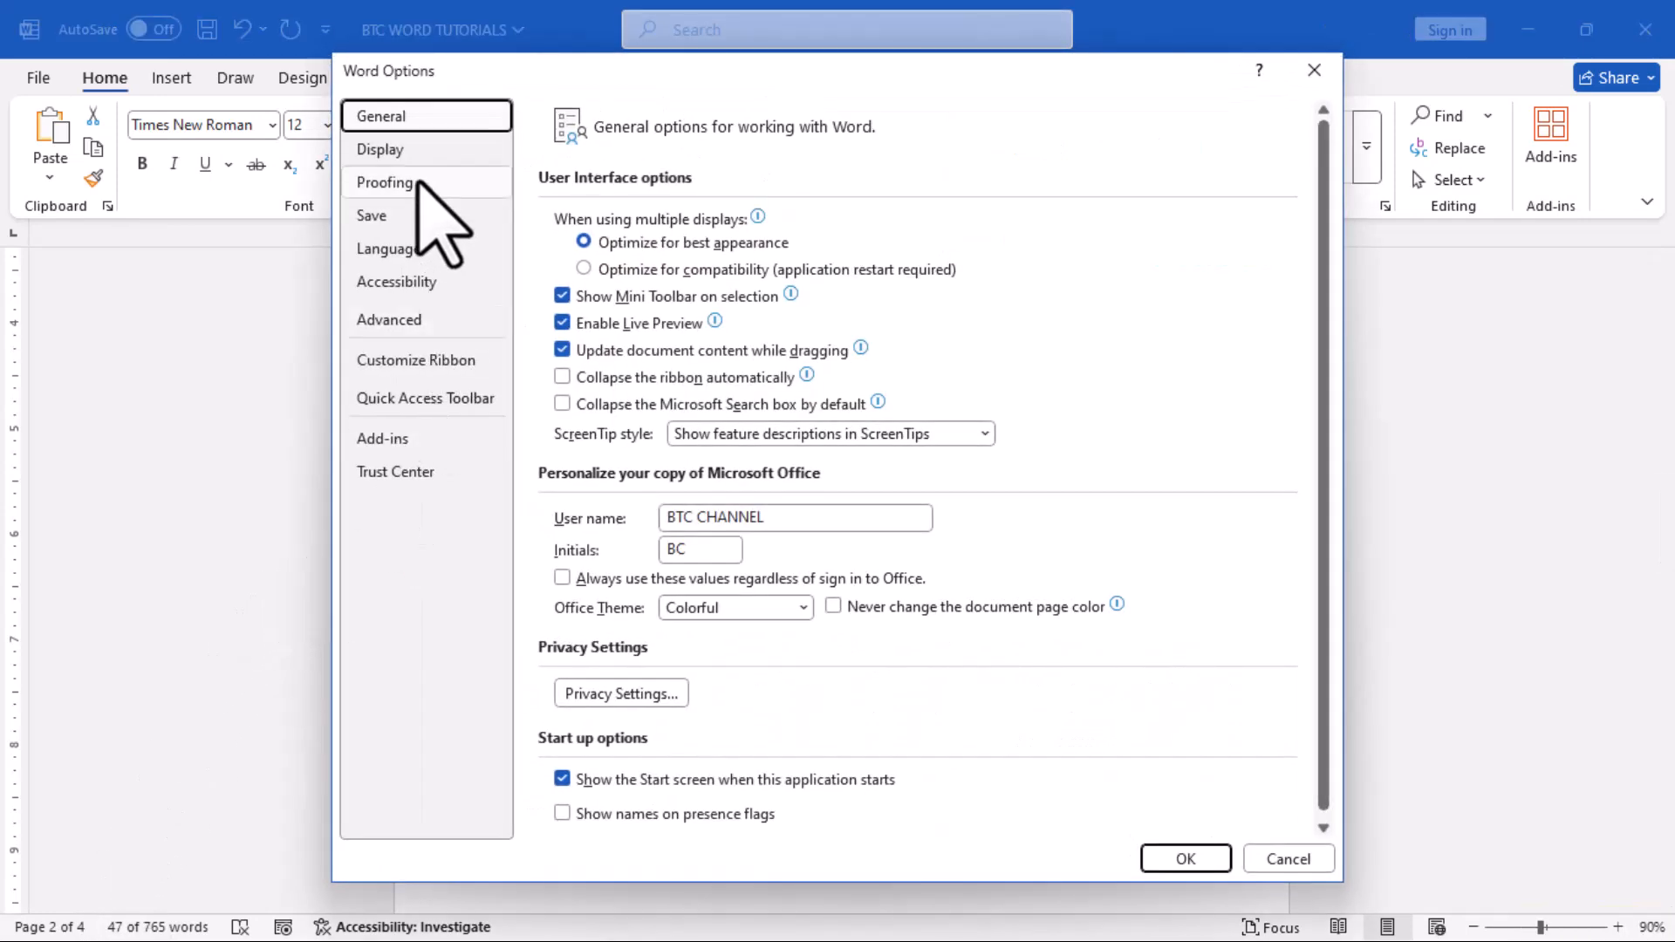
{"action": "left_click", "coordinate": [418, 183]}
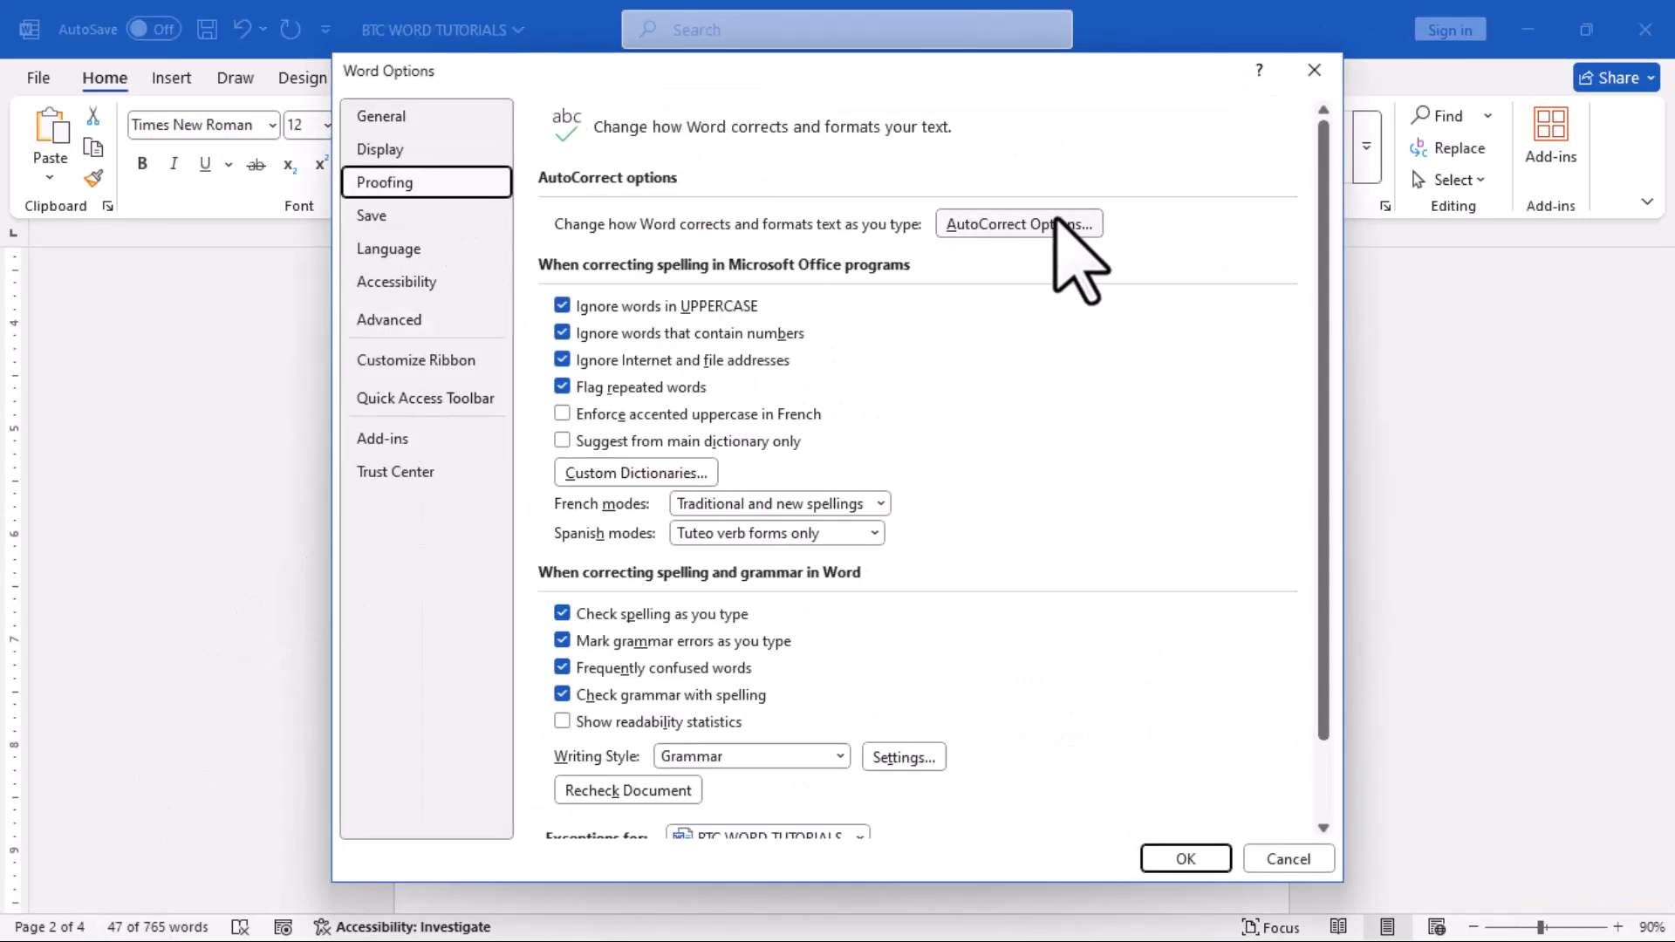
{"action": "left_click", "coordinate": [1056, 223]}
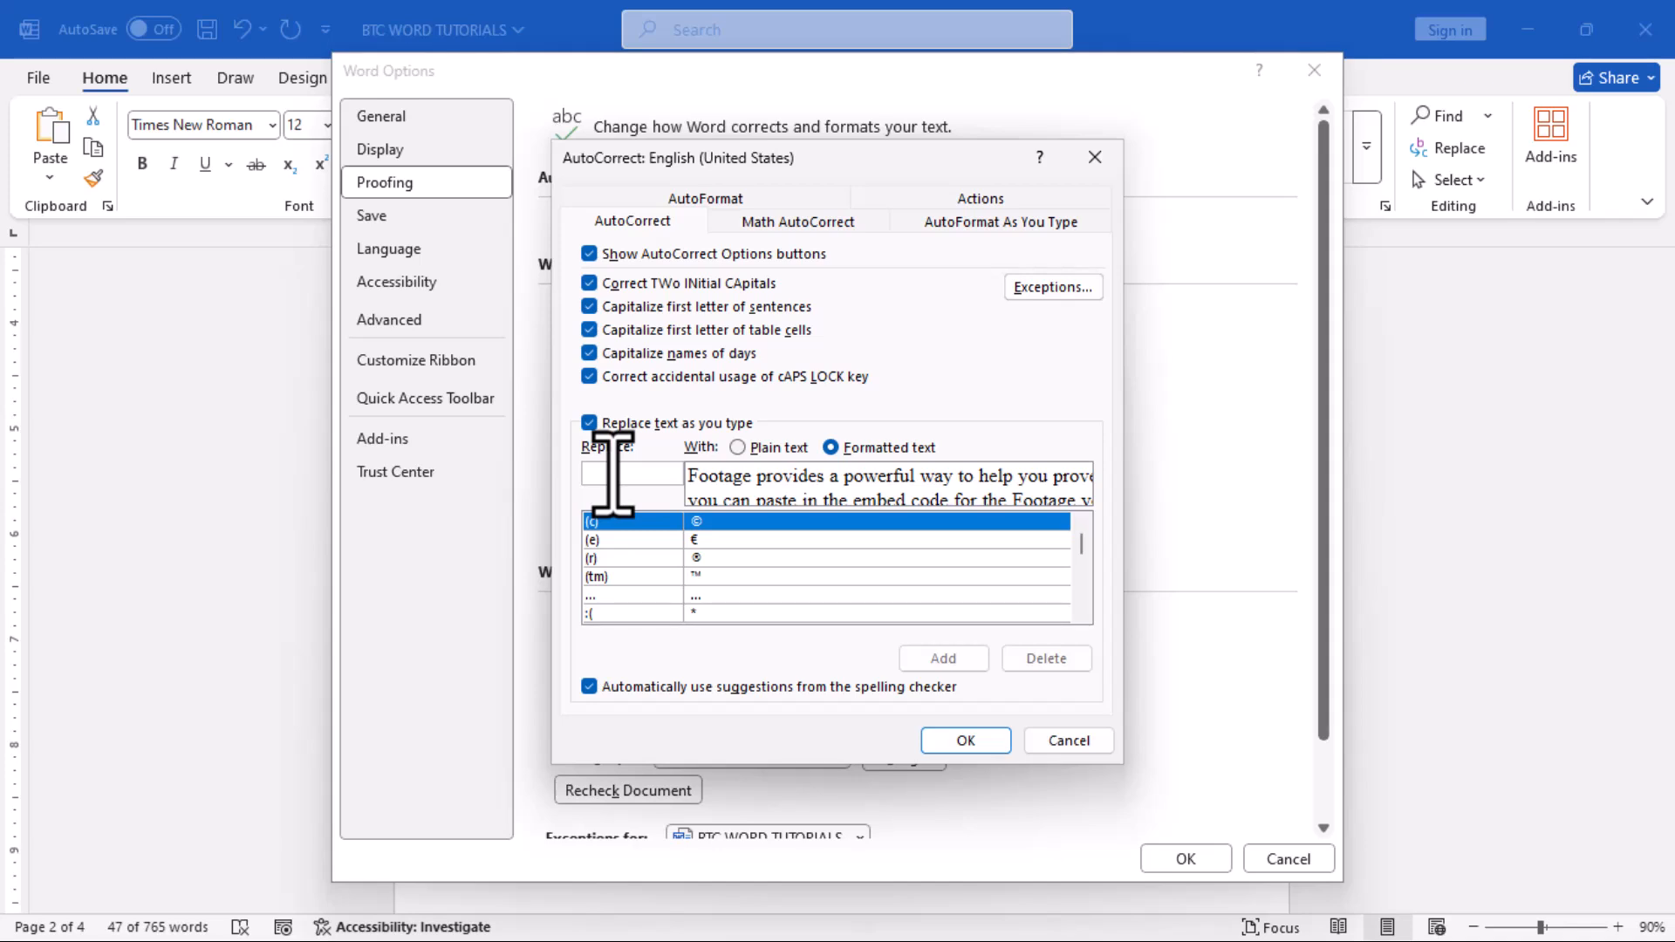
{"action": "type", "text": "you"}
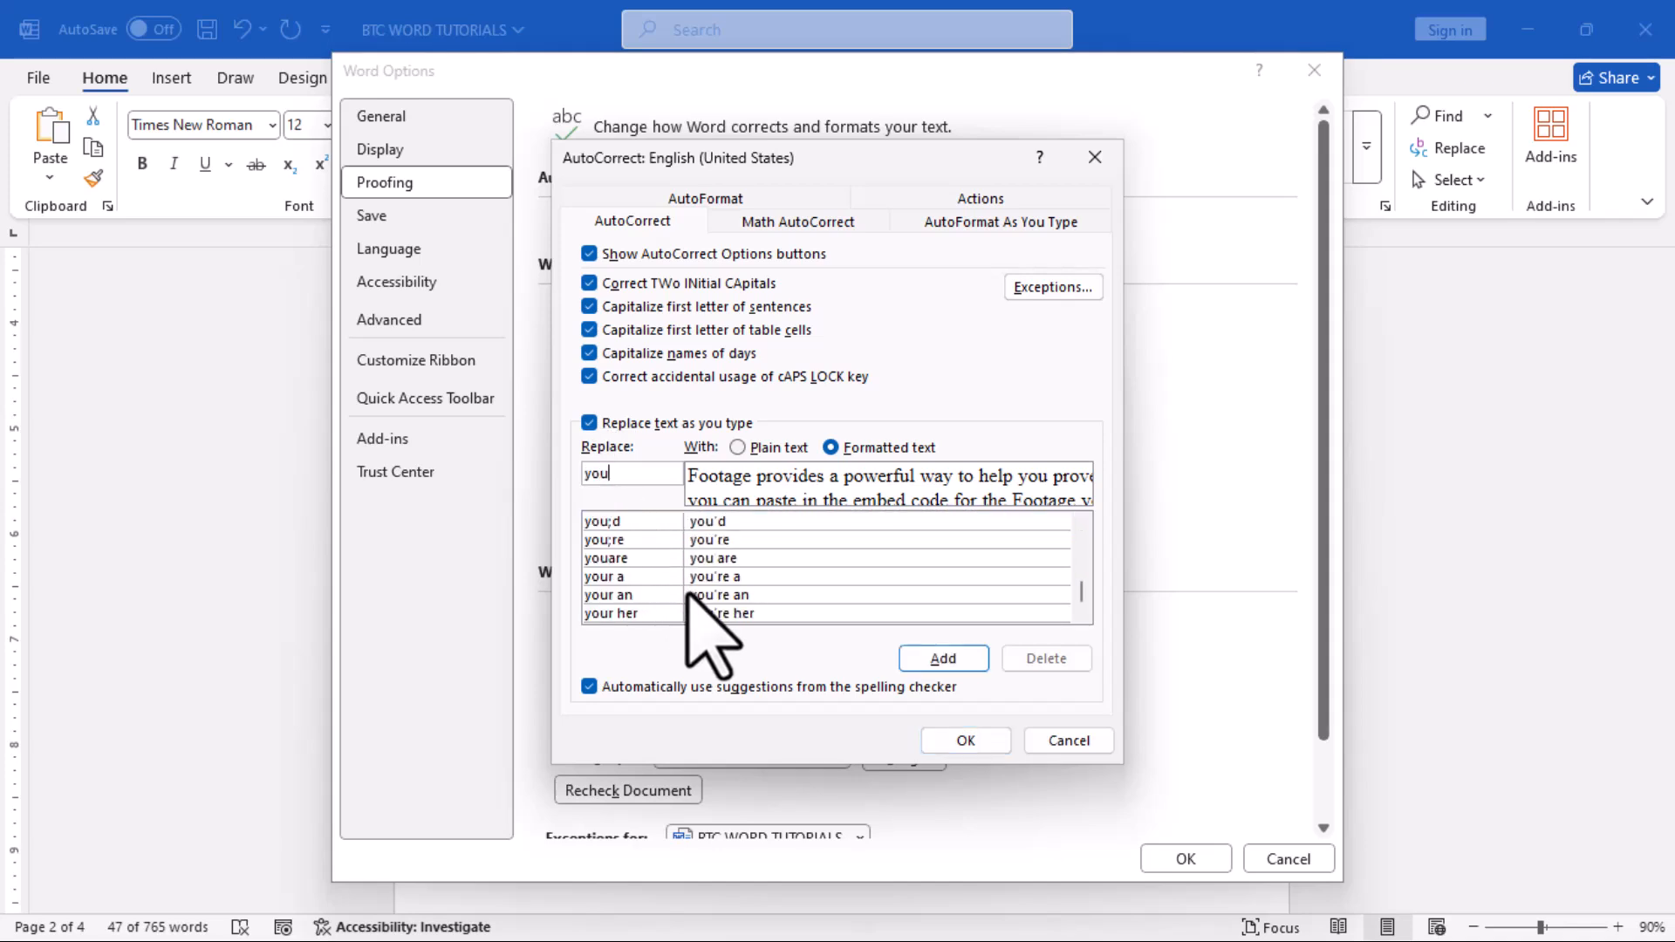
{"action": "left_click", "coordinate": [960, 661]}
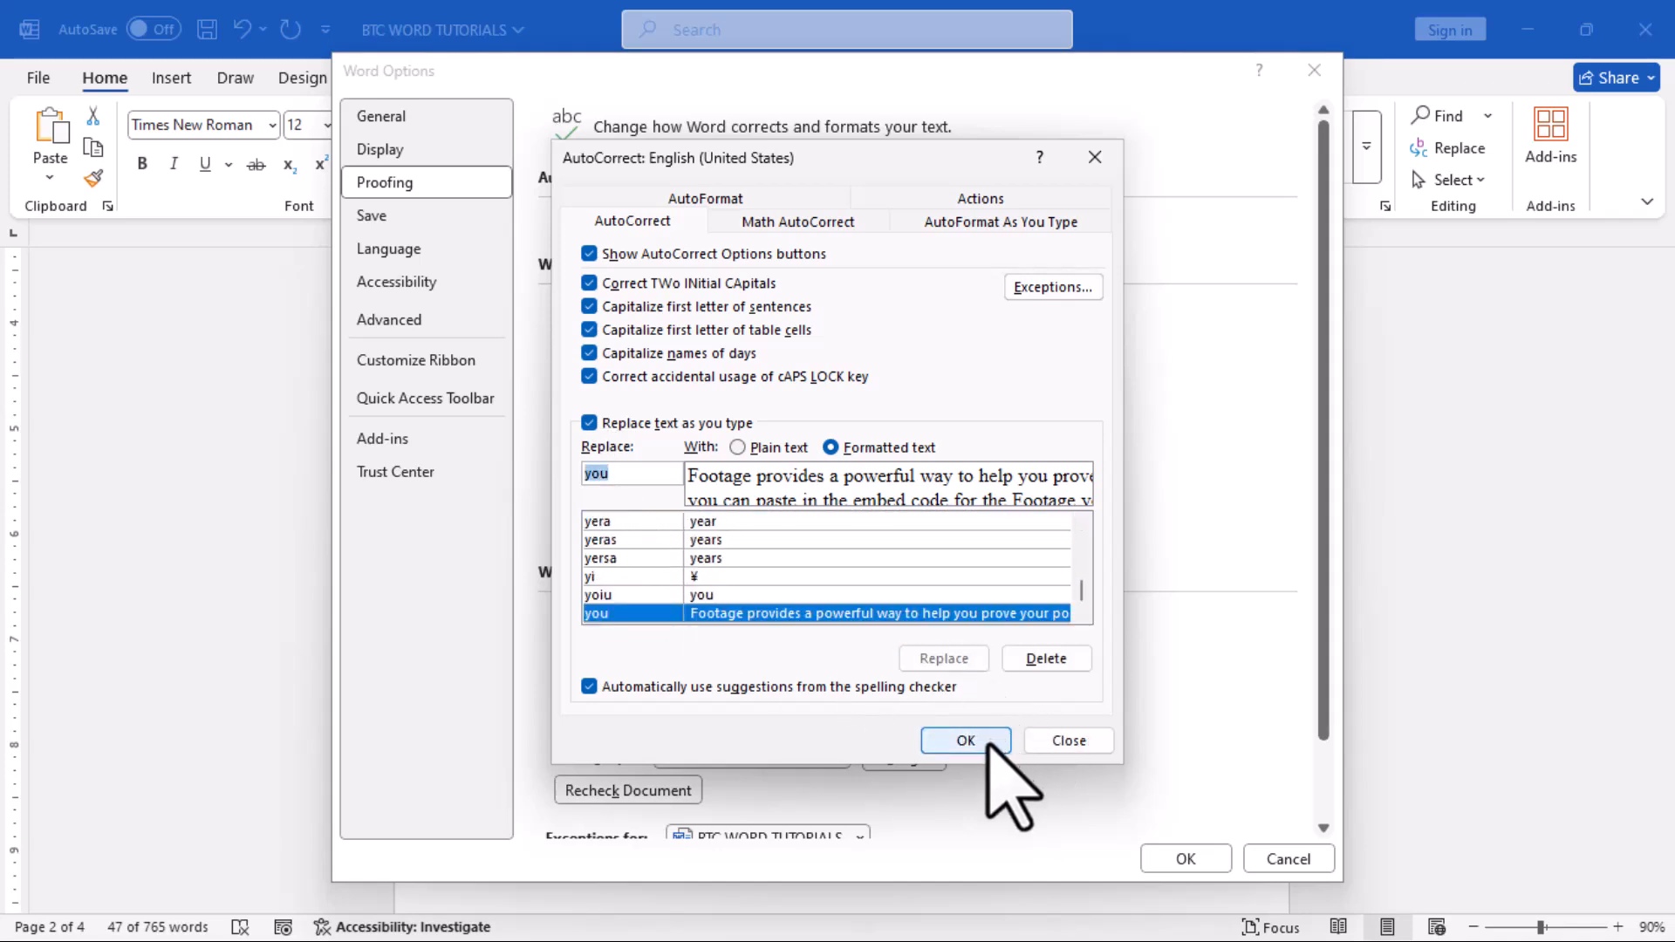
{"action": "left_click", "coordinate": [991, 742]}
{"action": "left_click", "coordinate": [1180, 853]}
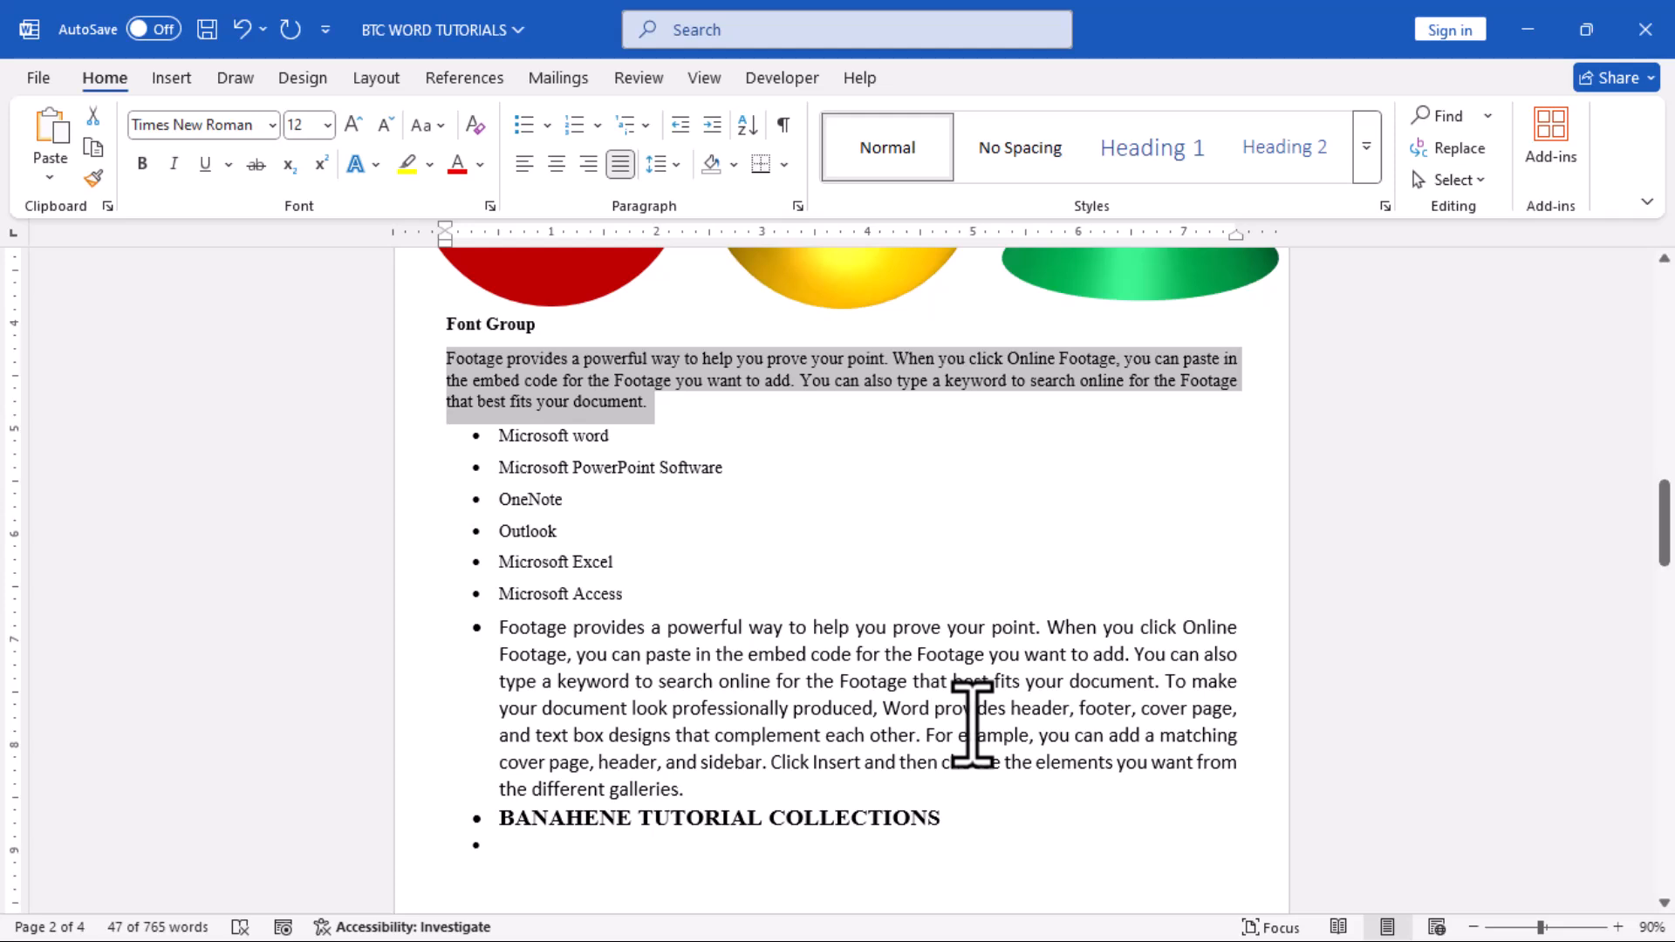
Create a blank document and fill it with three copies of the Footage paragraph, using the "you" AutoCorrect entry and the copied text.
{"action": "key", "text": "ctrl+n"}
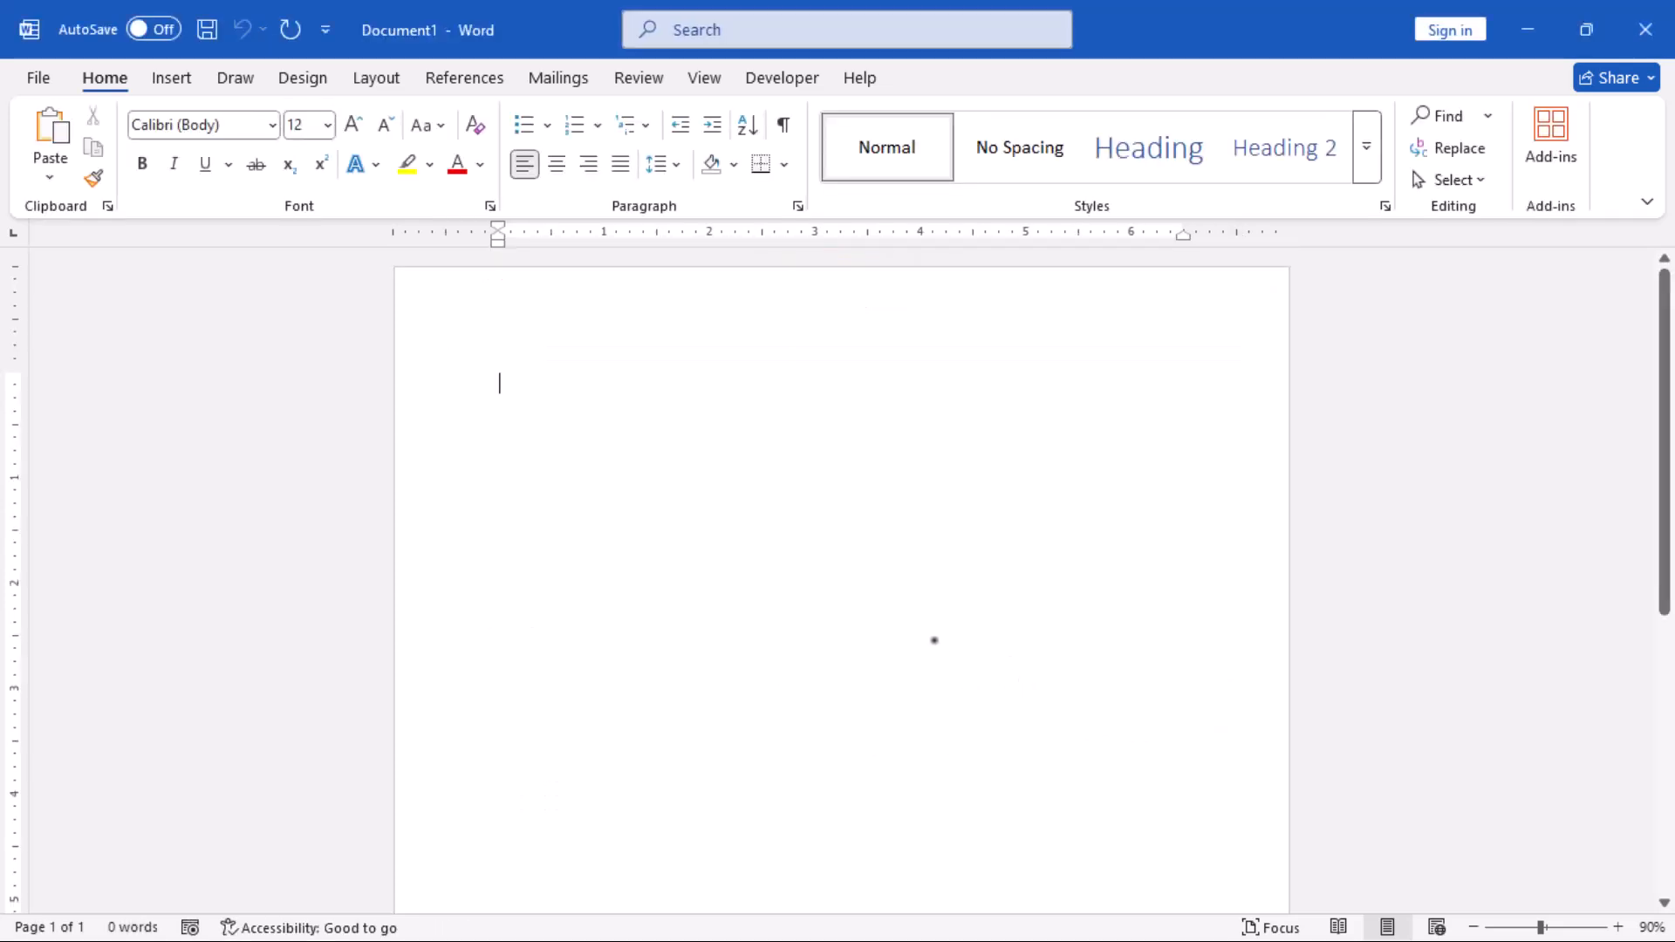
{"action": "type", "text": "you"}
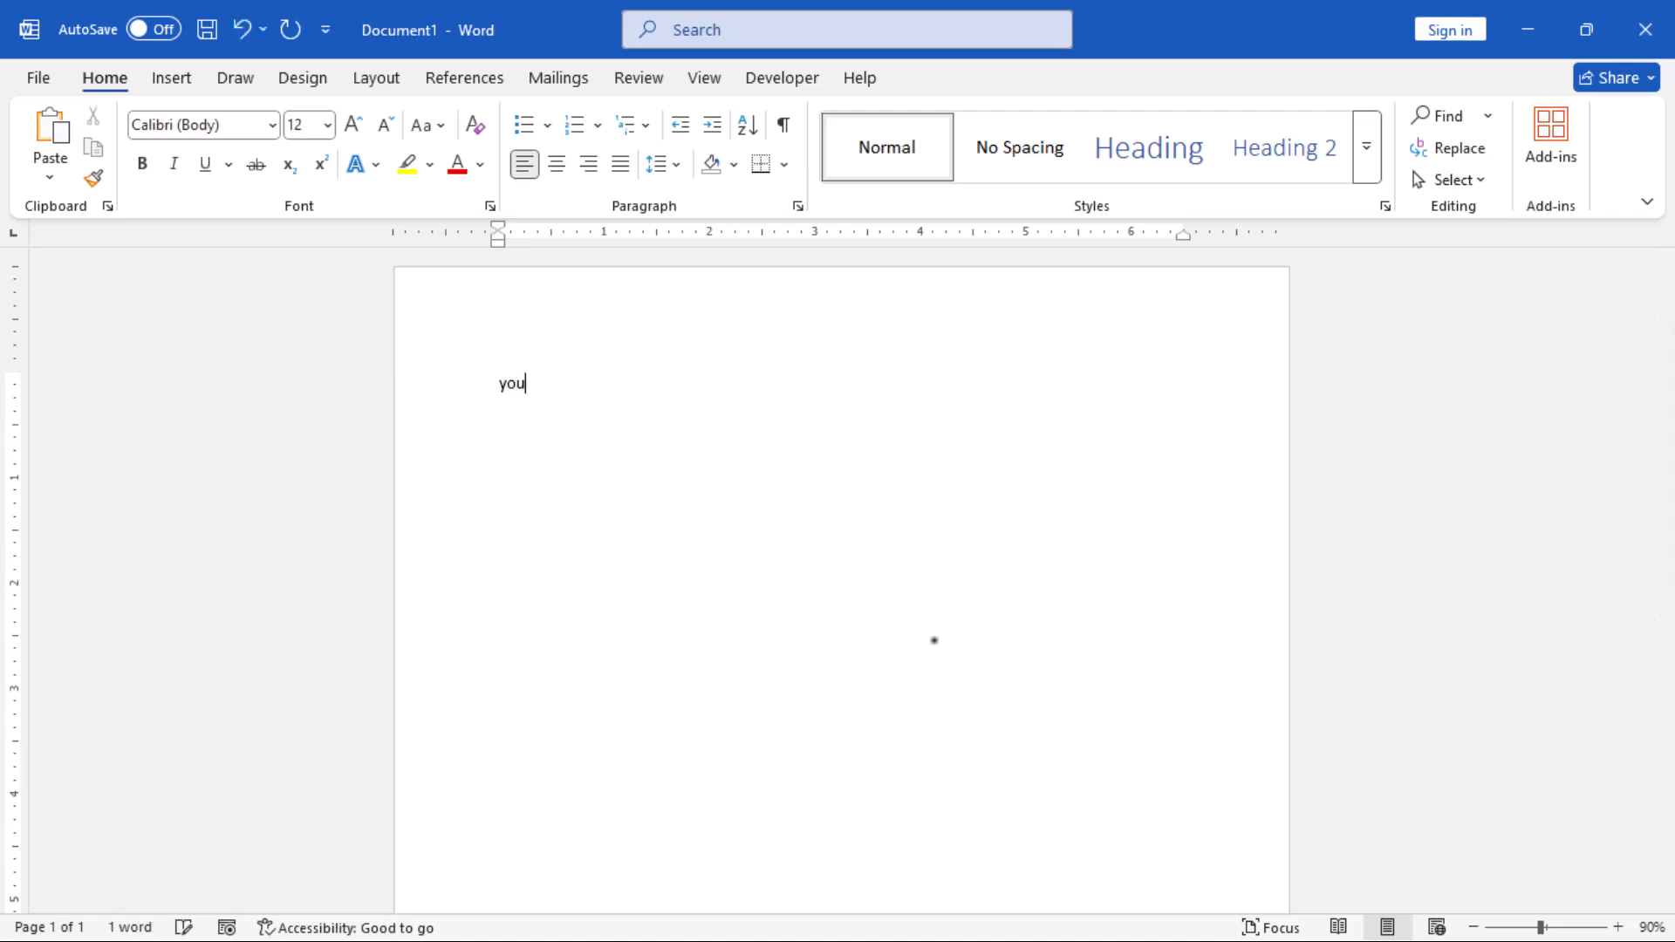
{"action": "key", "text": "ctrl+a"}
{"action": "key", "text": "ctrl+v"}
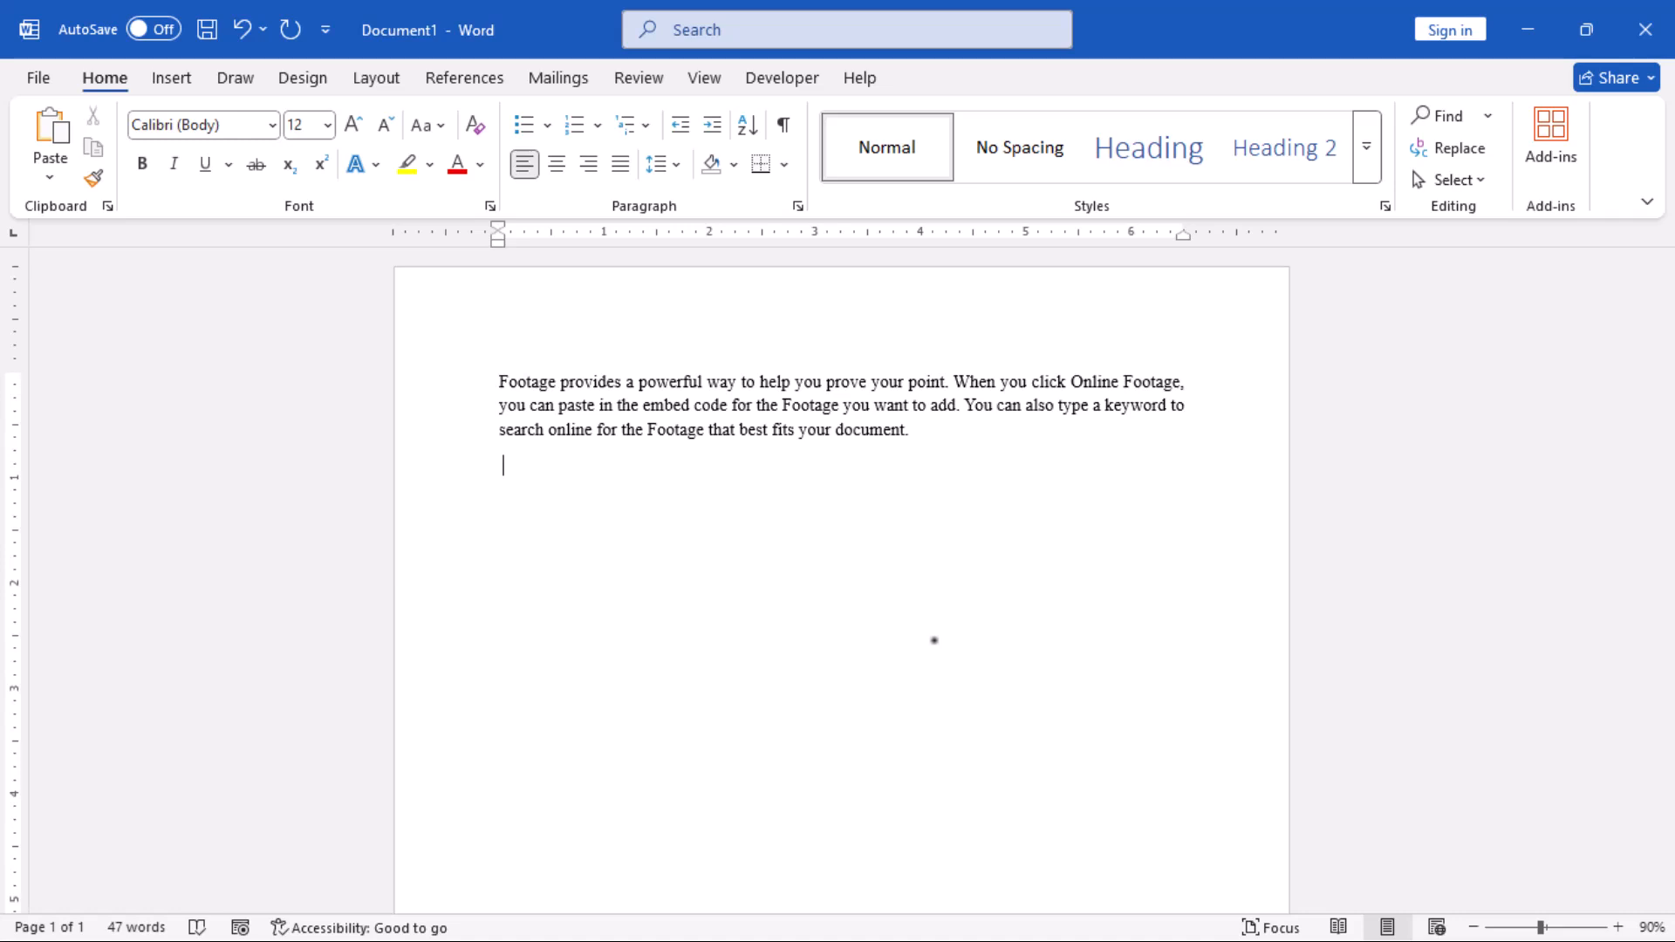
{"action": "type", "text": "you"}
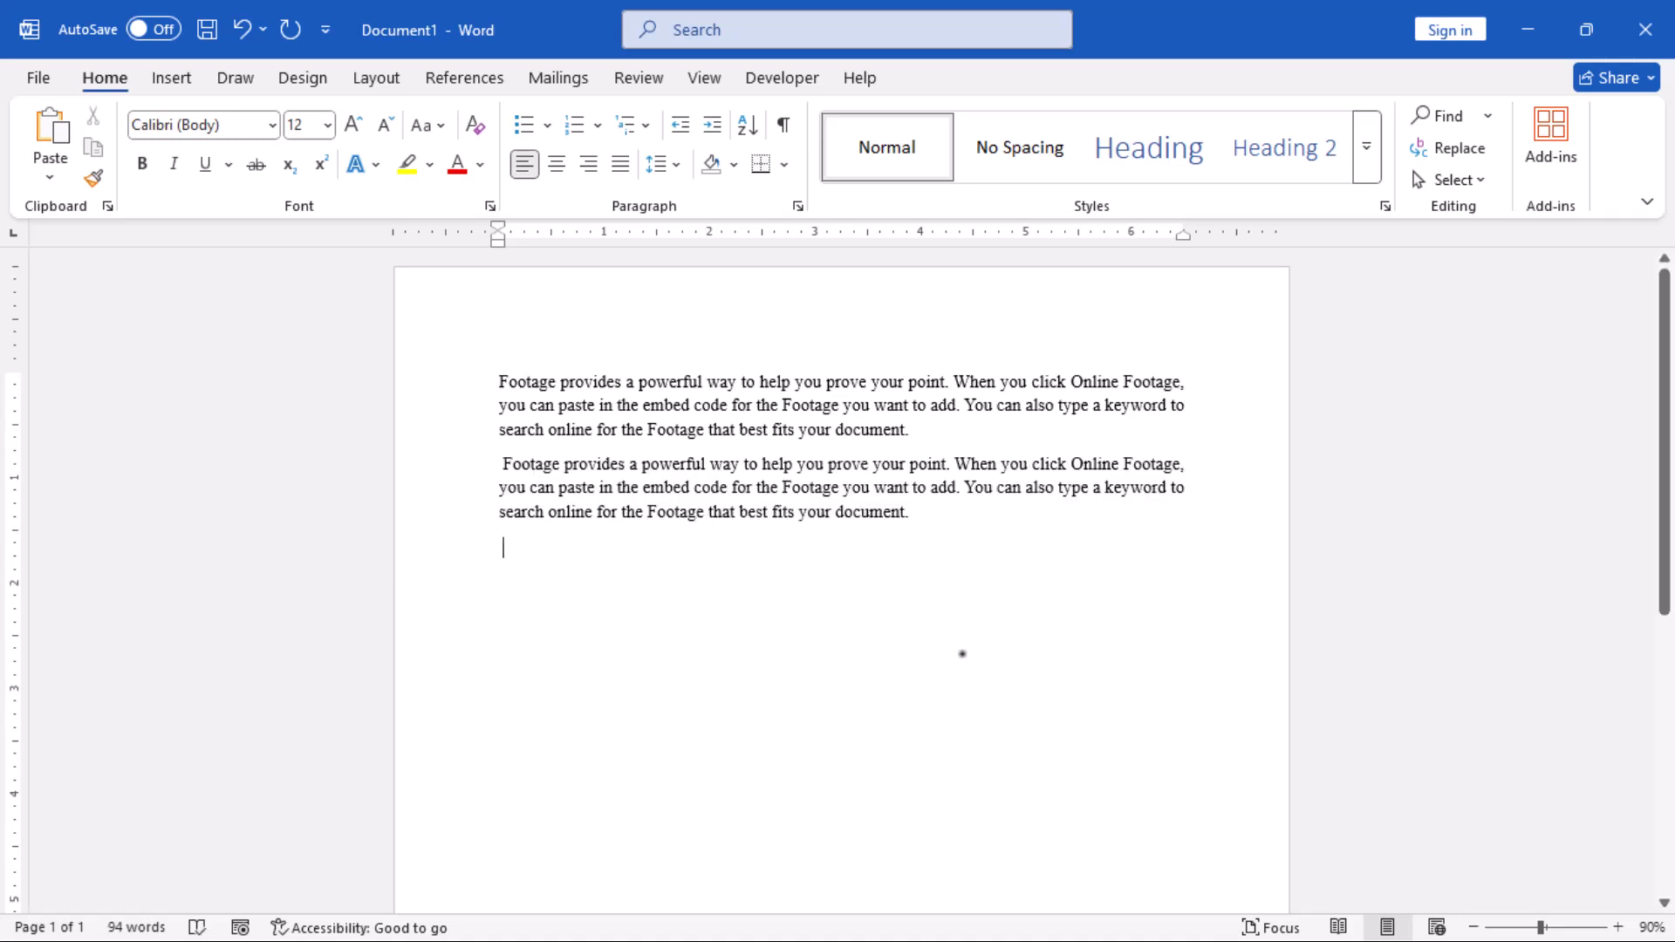
{"action": "key", "text": "ctrl+v"}
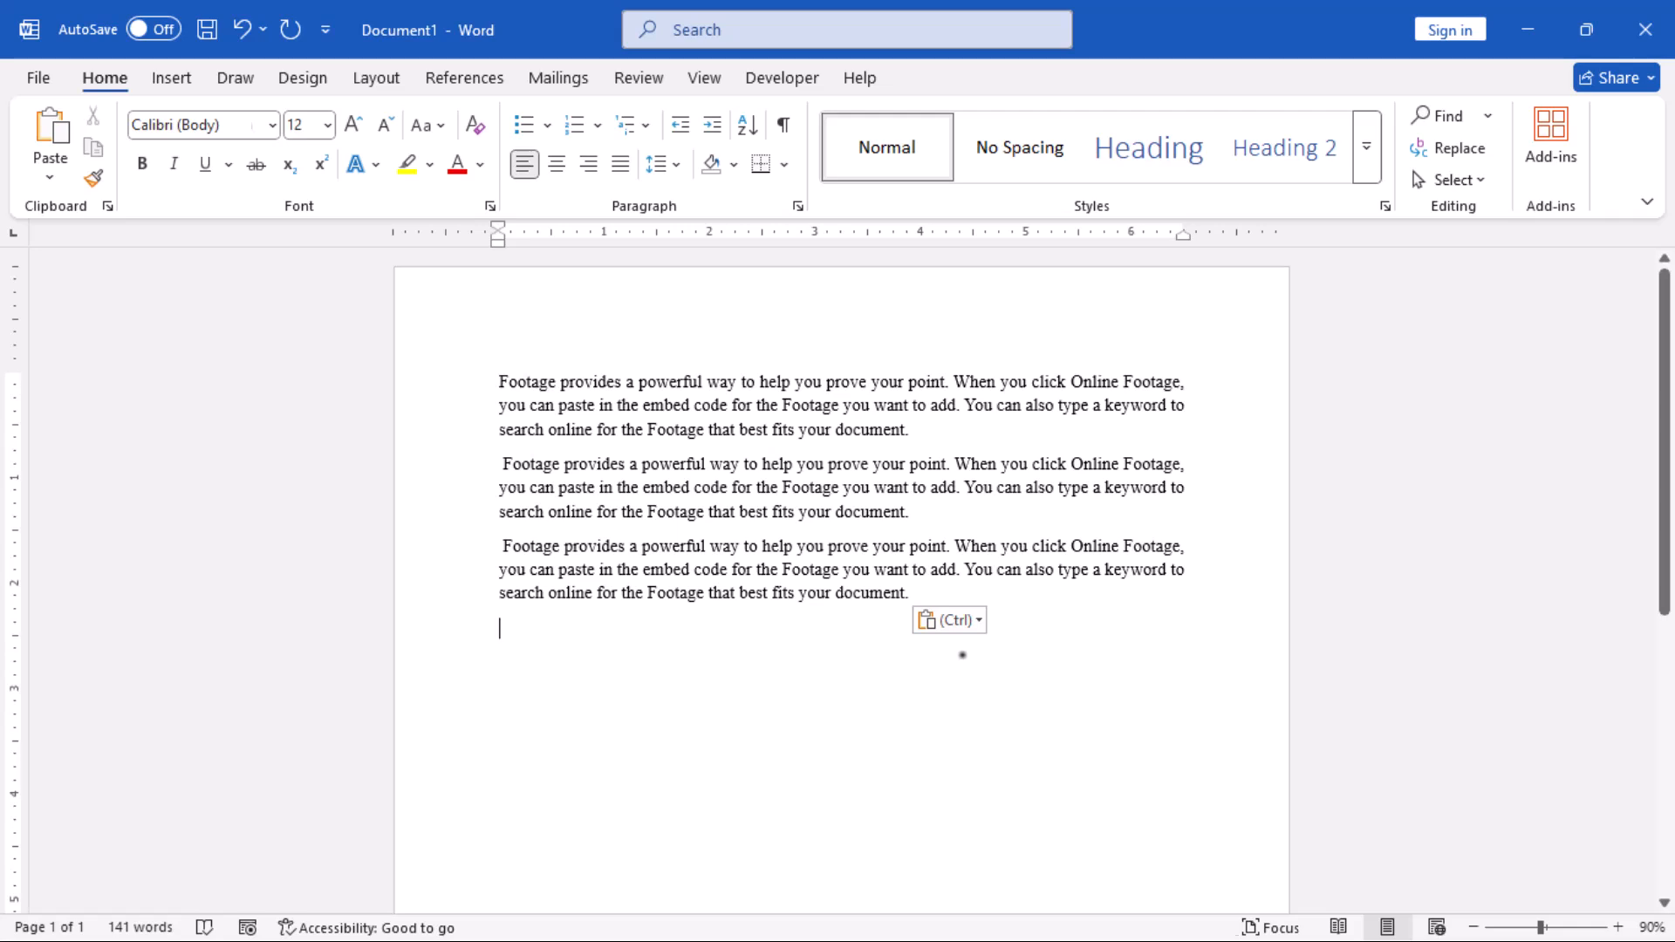
{"action": "left_click", "coordinate": [715, 696]}
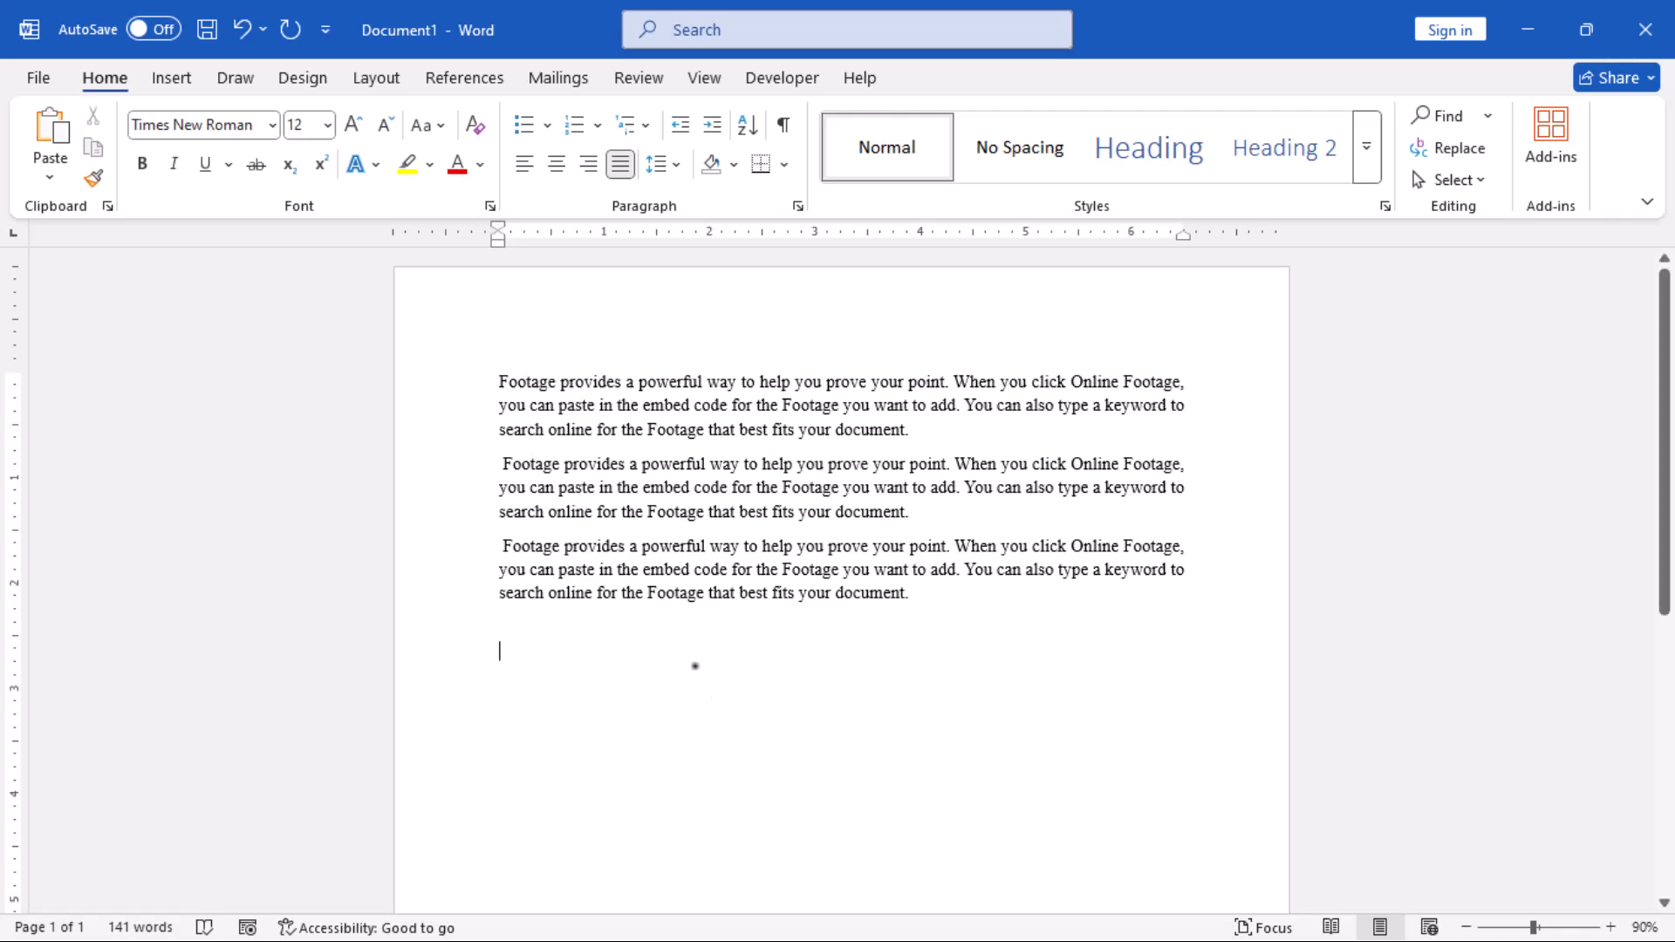
Try replacing the first two Footage paragraphs with a line break and blank lines, and undo the changes.
{"action": "left_click_drag", "start_coordinate": [427, 388], "coordinate": [437, 509]}
{"action": "key", "text": "ctrl+c"}
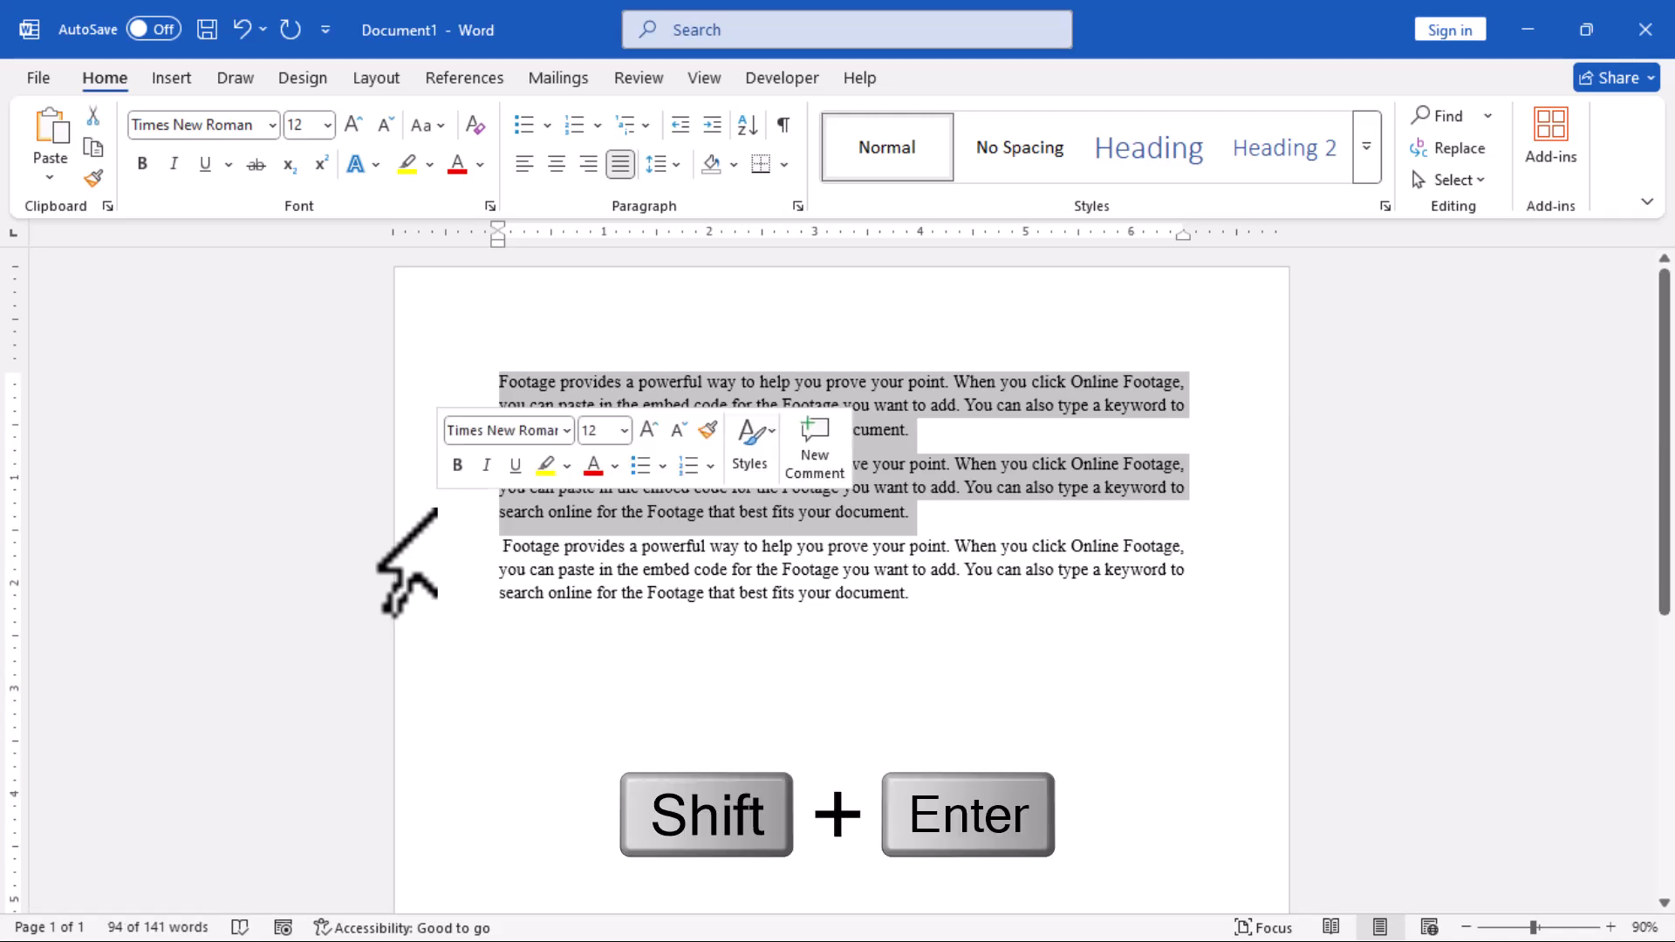
{"action": "key", "text": "shift+Return"}
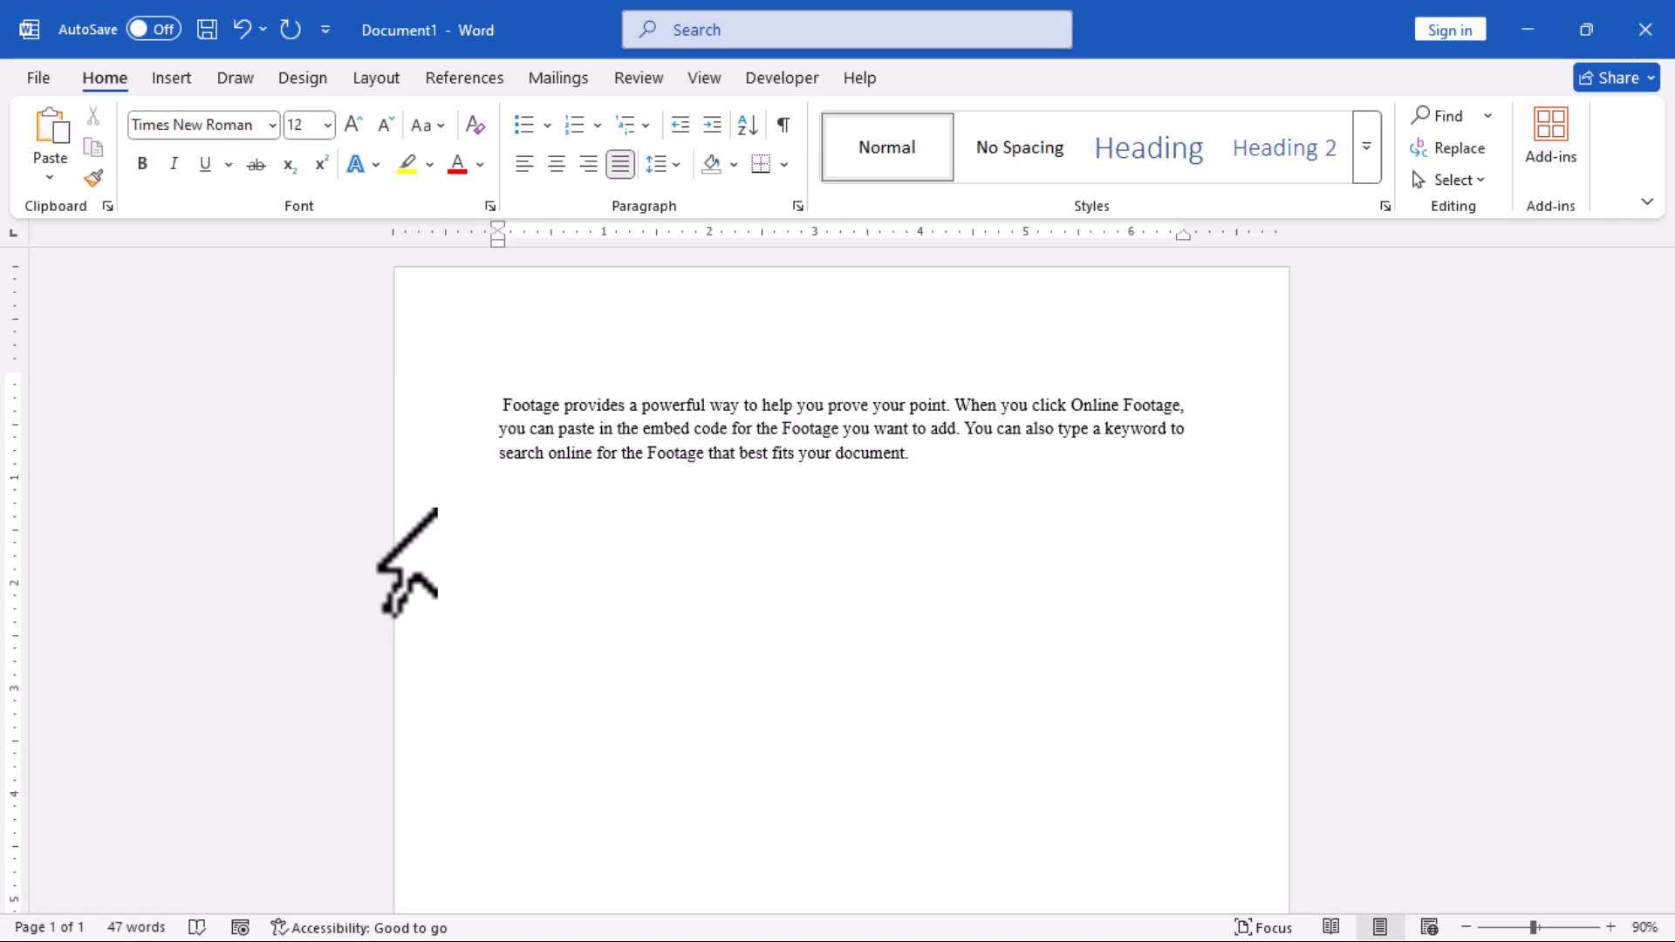
{"action": "key", "text": "Return"}
{"action": "key", "text": "Return"}
{"action": "key", "text": "Return"}
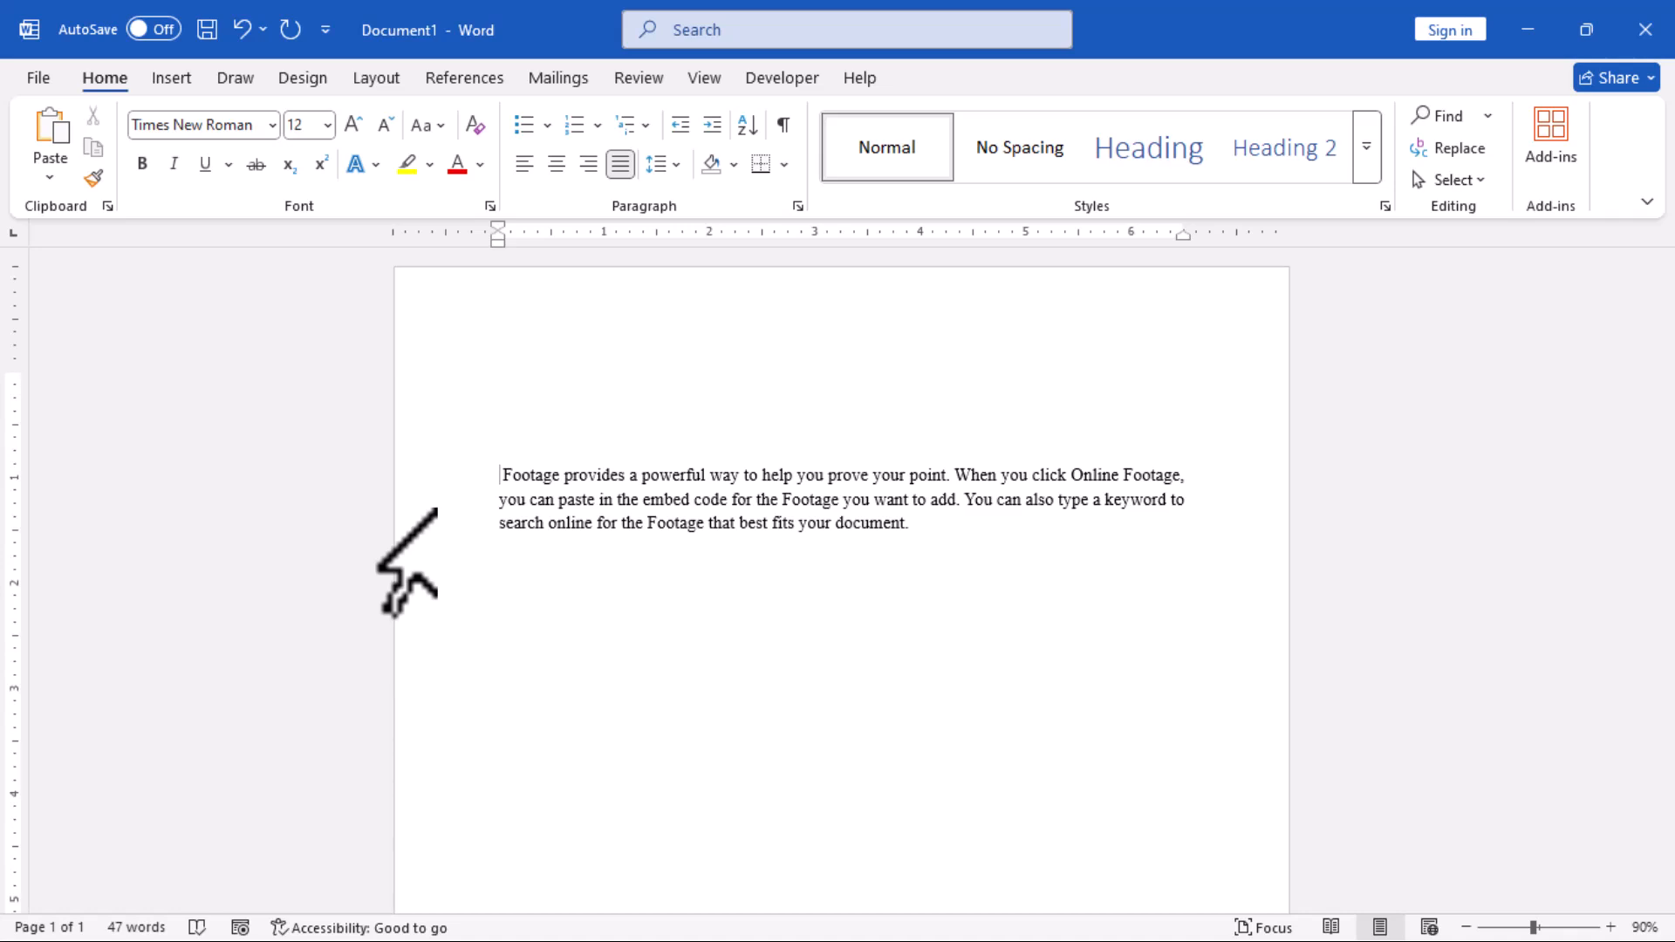
{"action": "key", "text": "ctrl+v"}
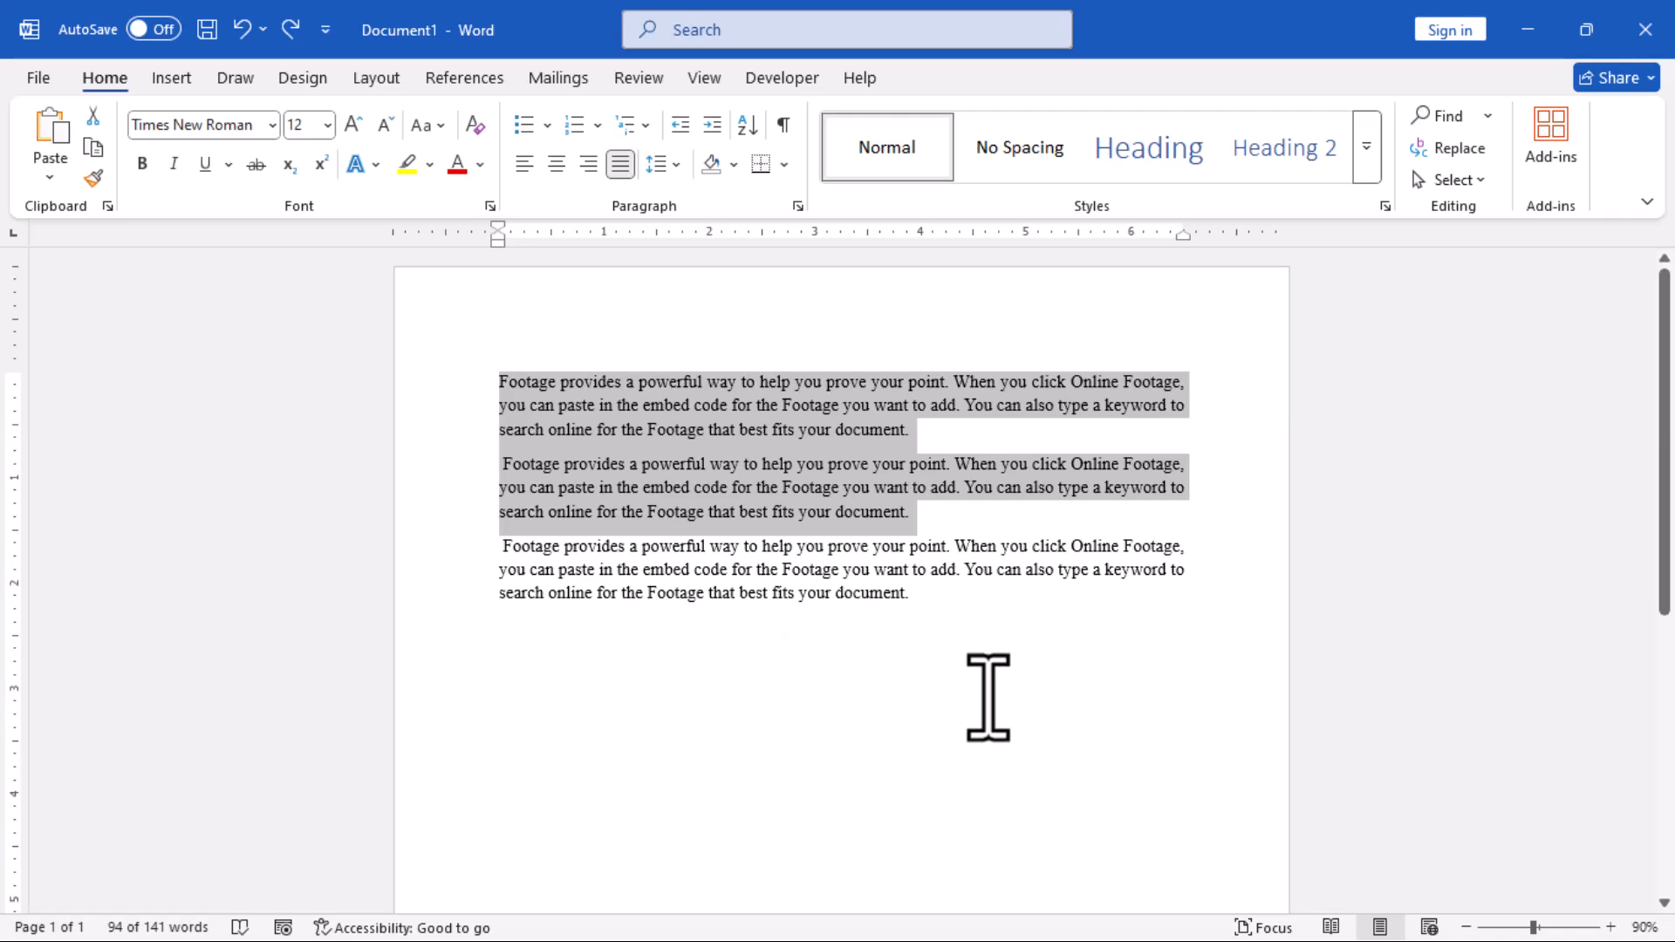
Insert a new drawing canvas below the three paragraphs and stretch its height to about 4.27".
{"action": "left_click", "coordinate": [959, 670]}
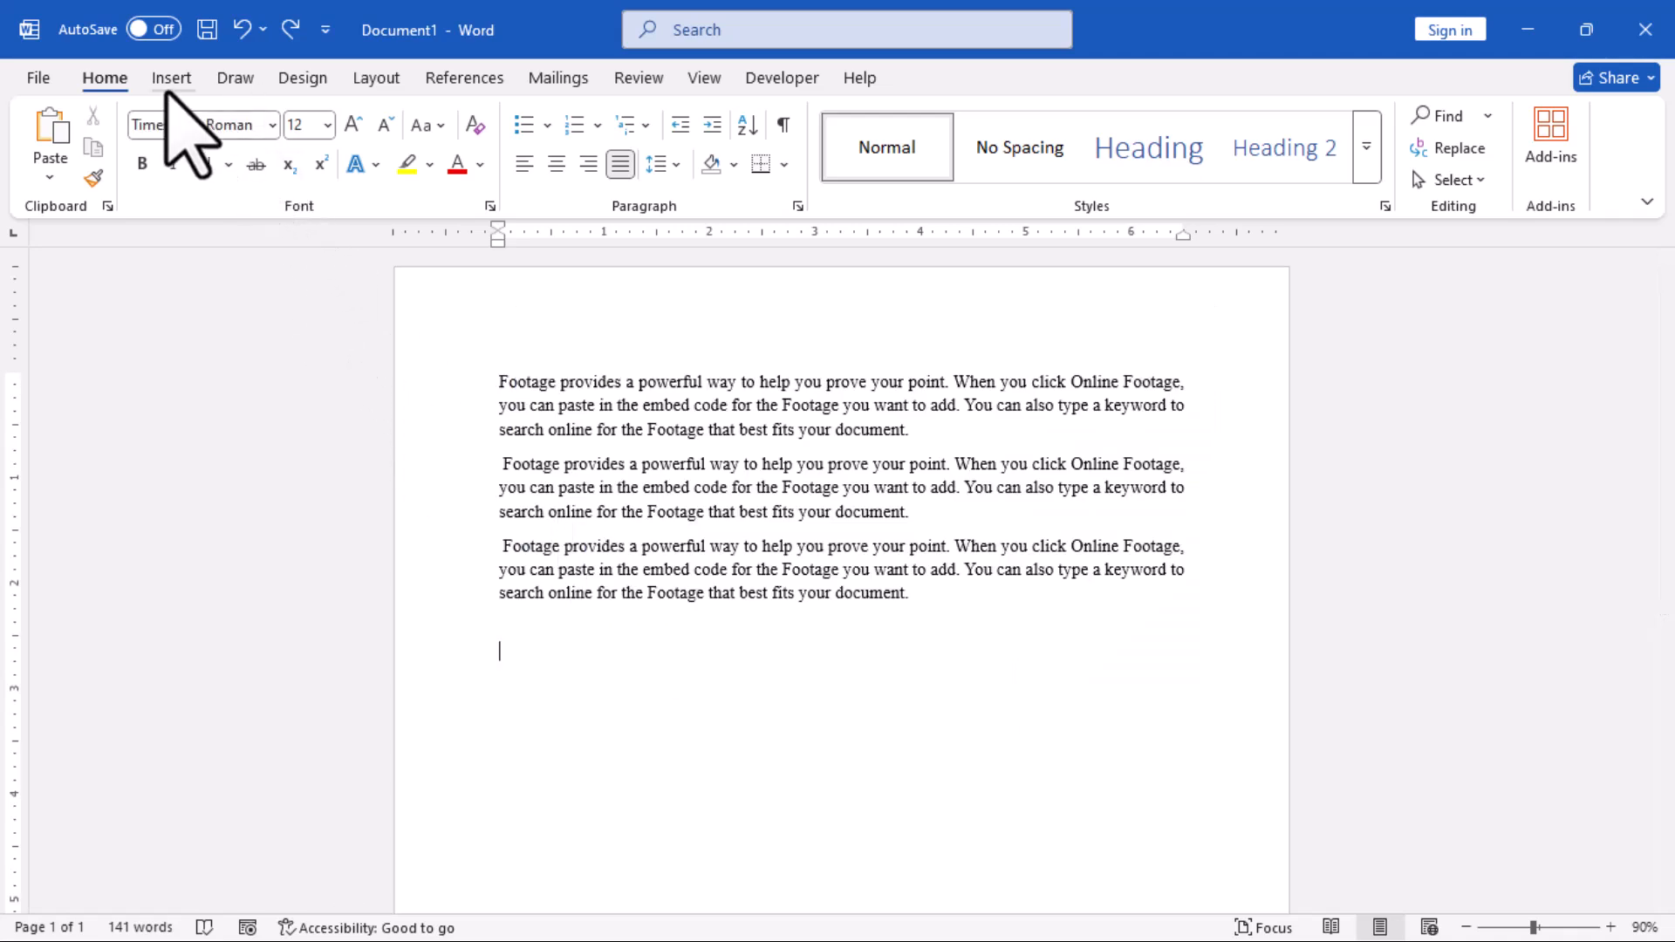
{"action": "left_click", "coordinate": [168, 80]}
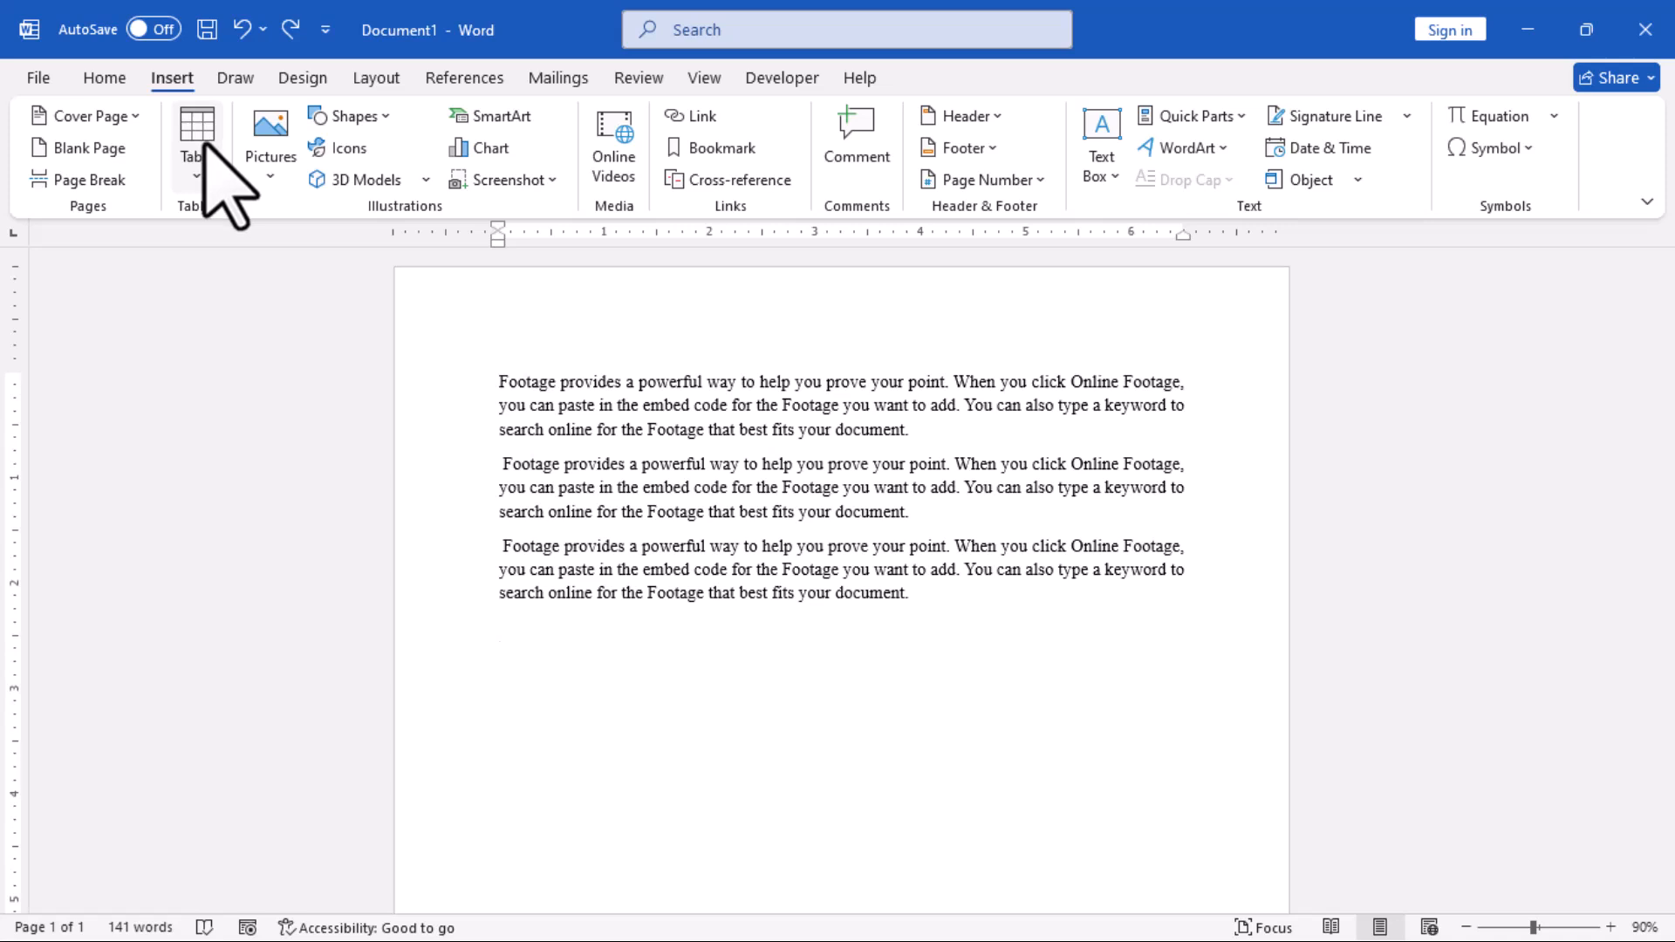
{"action": "left_click", "coordinate": [354, 117]}
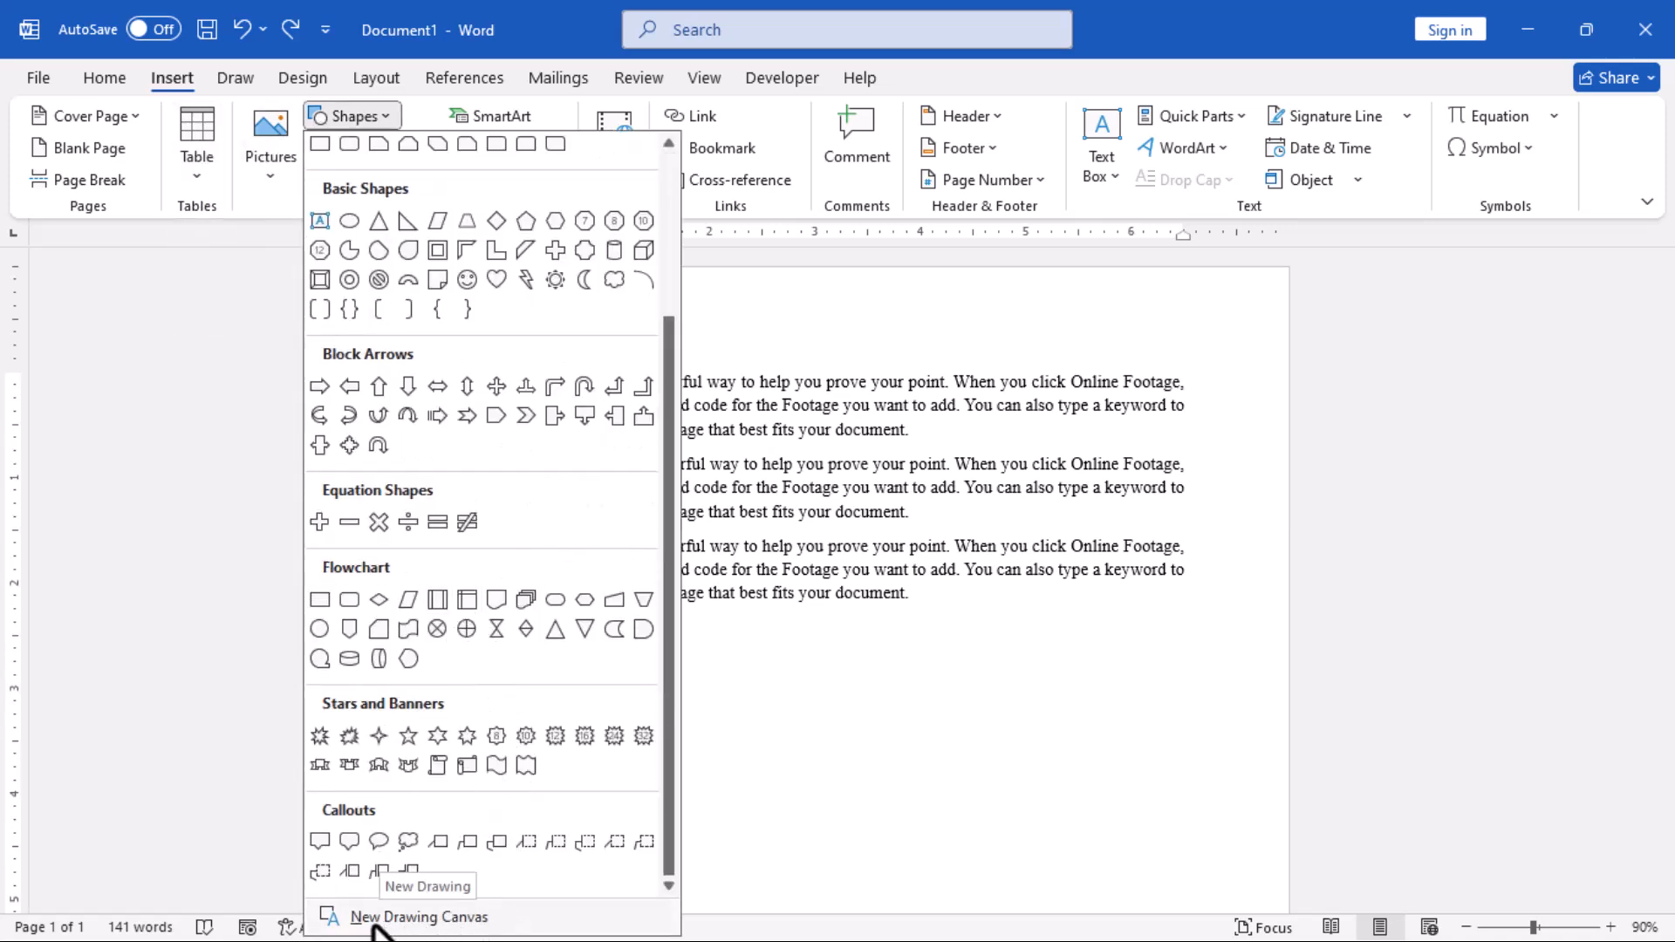
{"action": "left_click", "coordinate": [499, 930]}
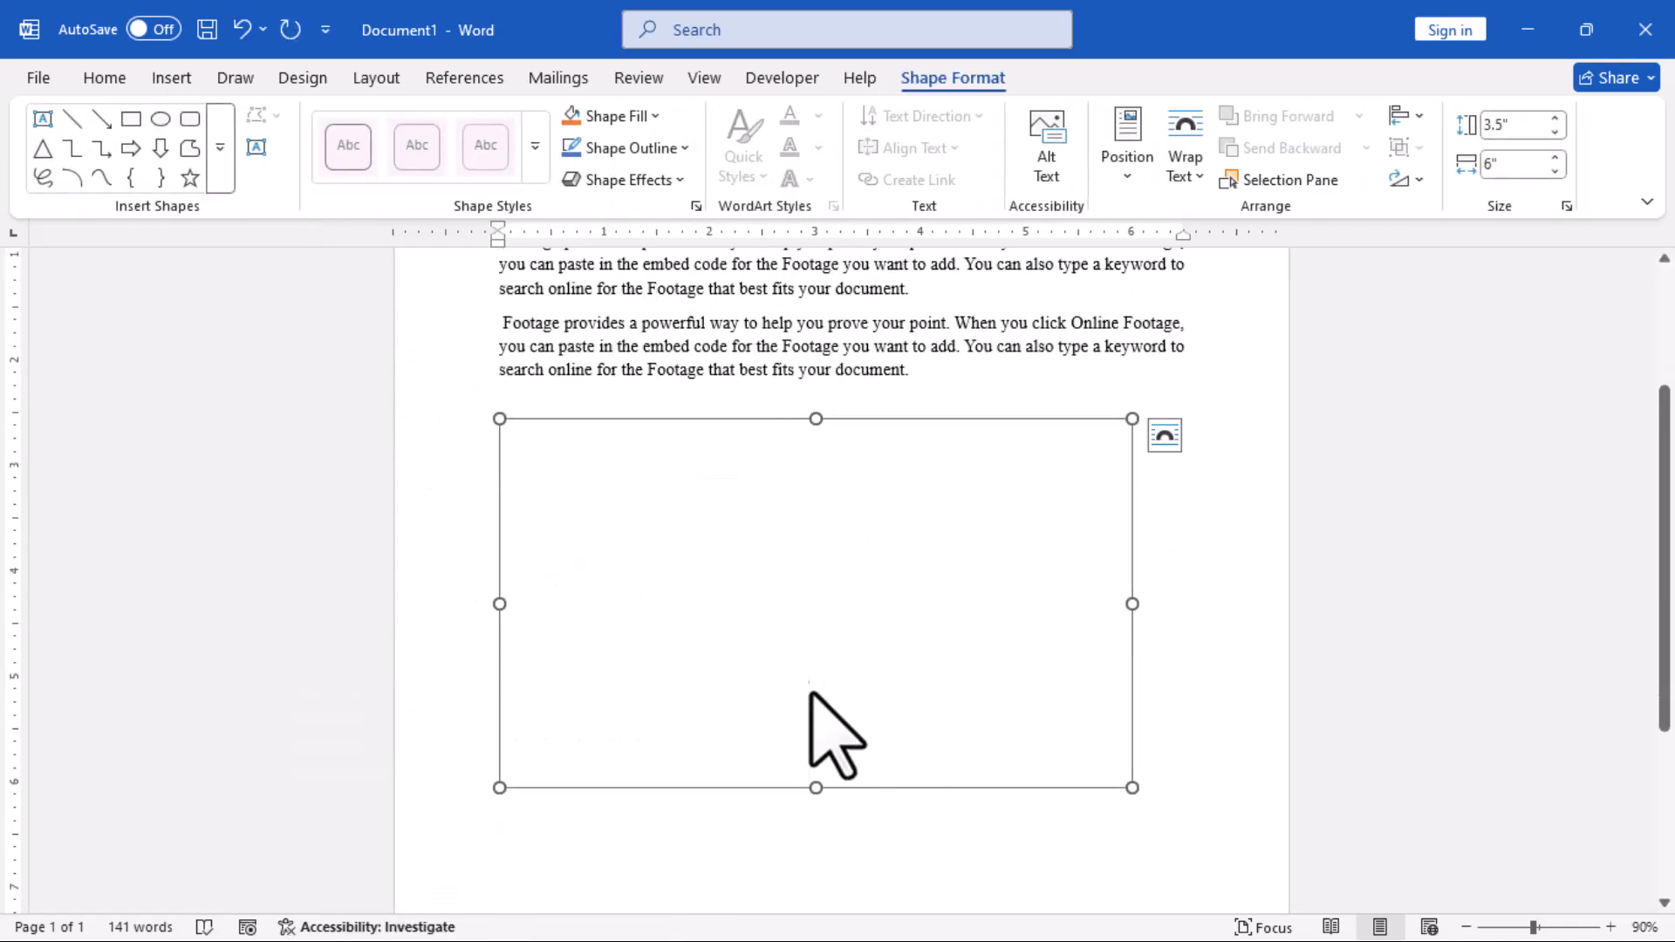
{"action": "left_click_drag", "start_coordinate": [819, 789], "coordinate": [816, 867]}
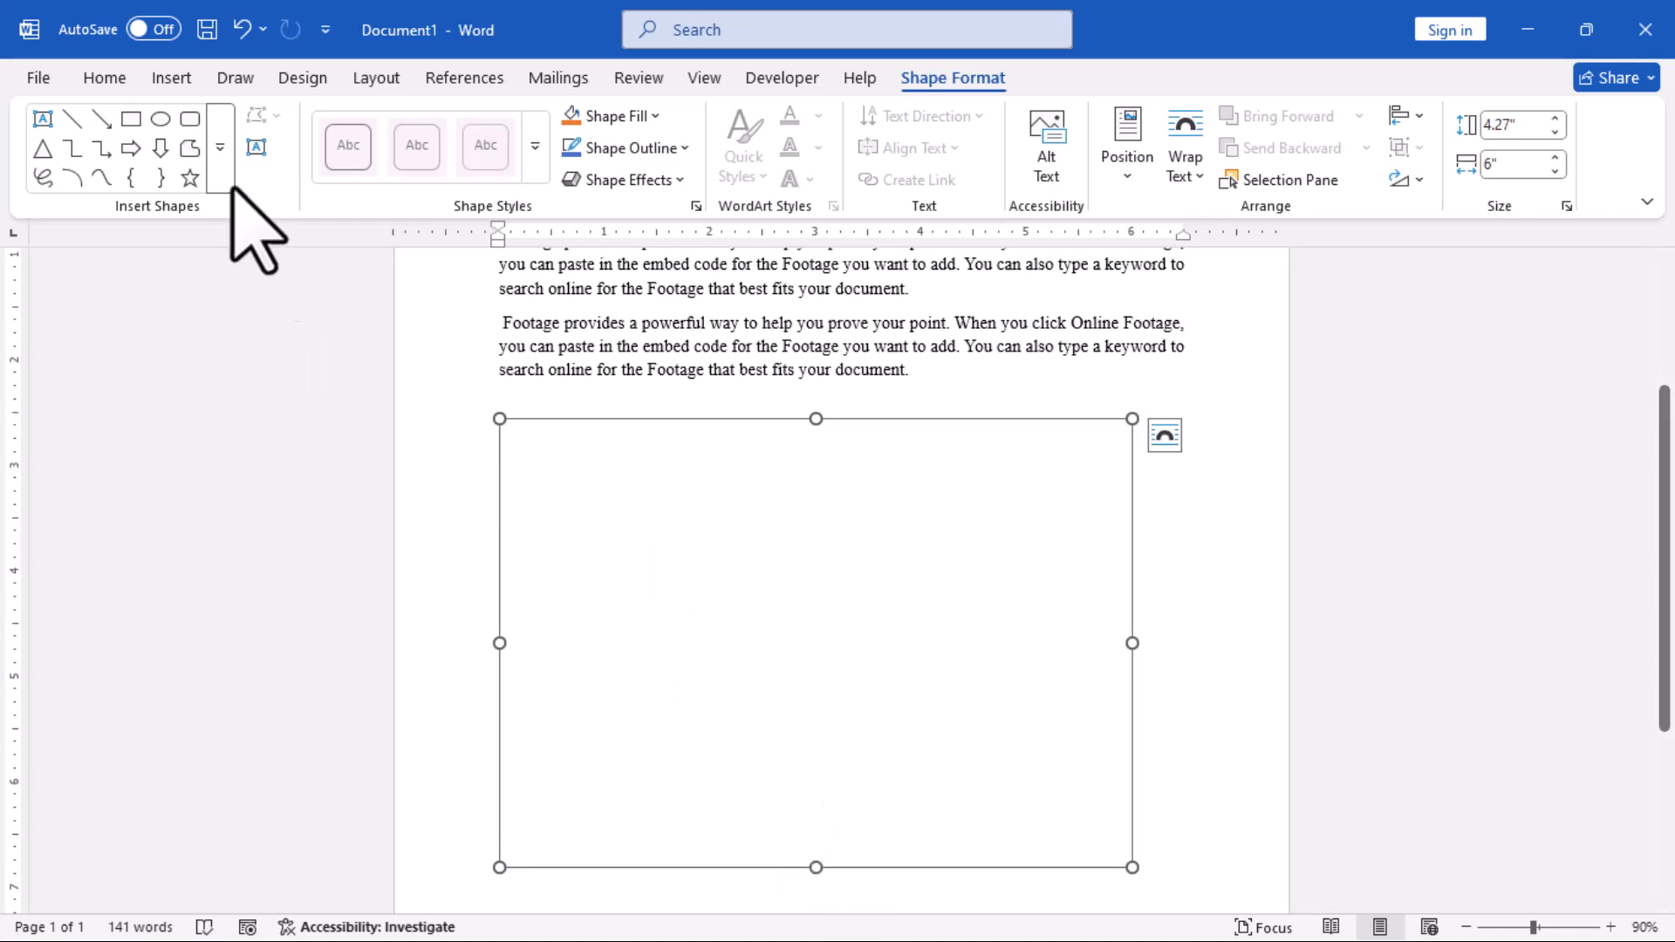
Draw a square about 1.2" wide in the canvas's upper-left area and a line sloping down to the right from its right side.
{"action": "left_click", "coordinate": [131, 119]}
{"action": "left_click_drag", "start_coordinate": [555, 467], "coordinate": [682, 592]}
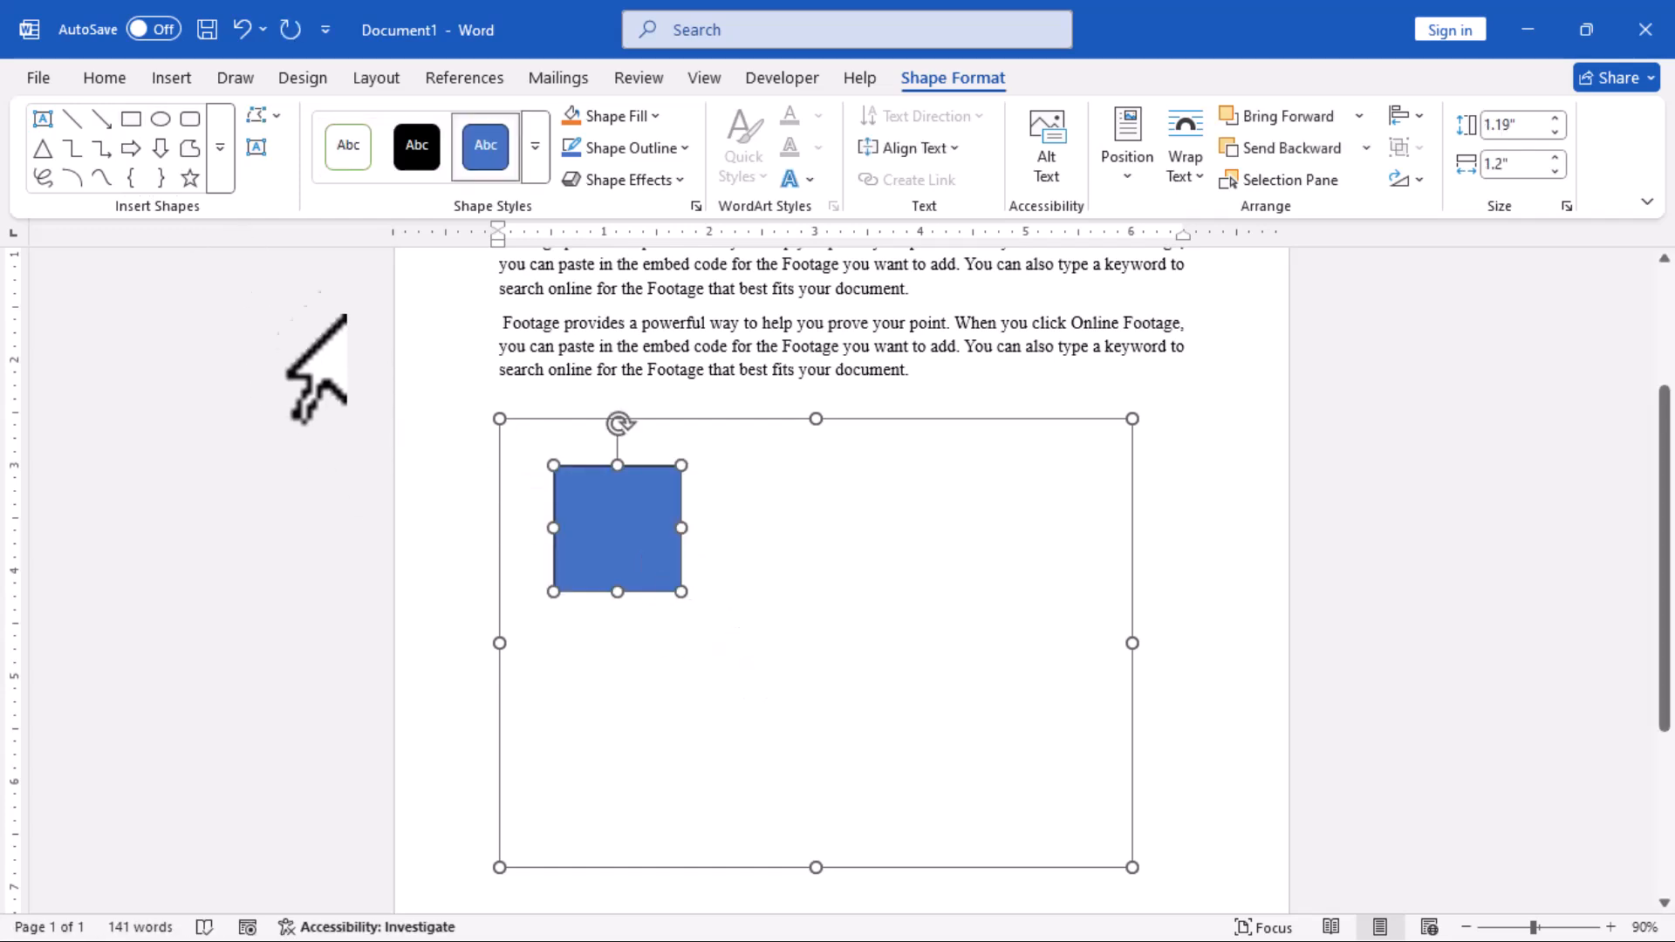
{"action": "left_click", "coordinate": [70, 120]}
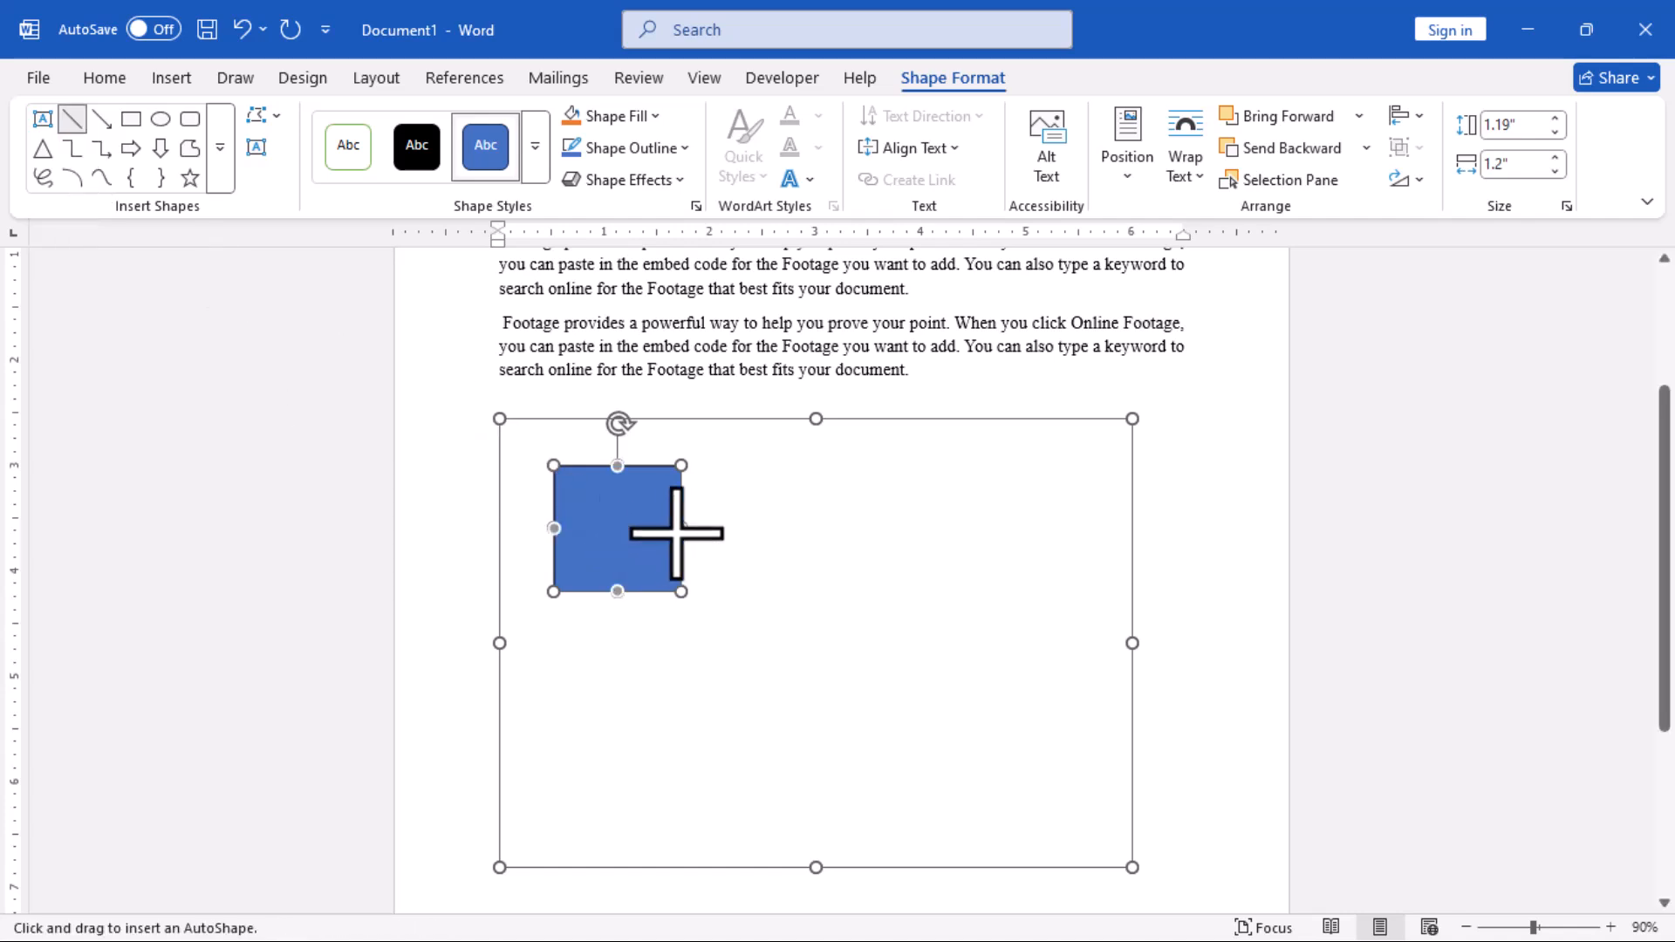
{"action": "mouse_move", "coordinate": [682, 530]}
{"action": "left_mouse_down"}
{"action": "mouse_move", "coordinate": [898, 553]}
{"action": "mouse_move", "coordinate": [881, 608]}
{"action": "left_mouse_up"}
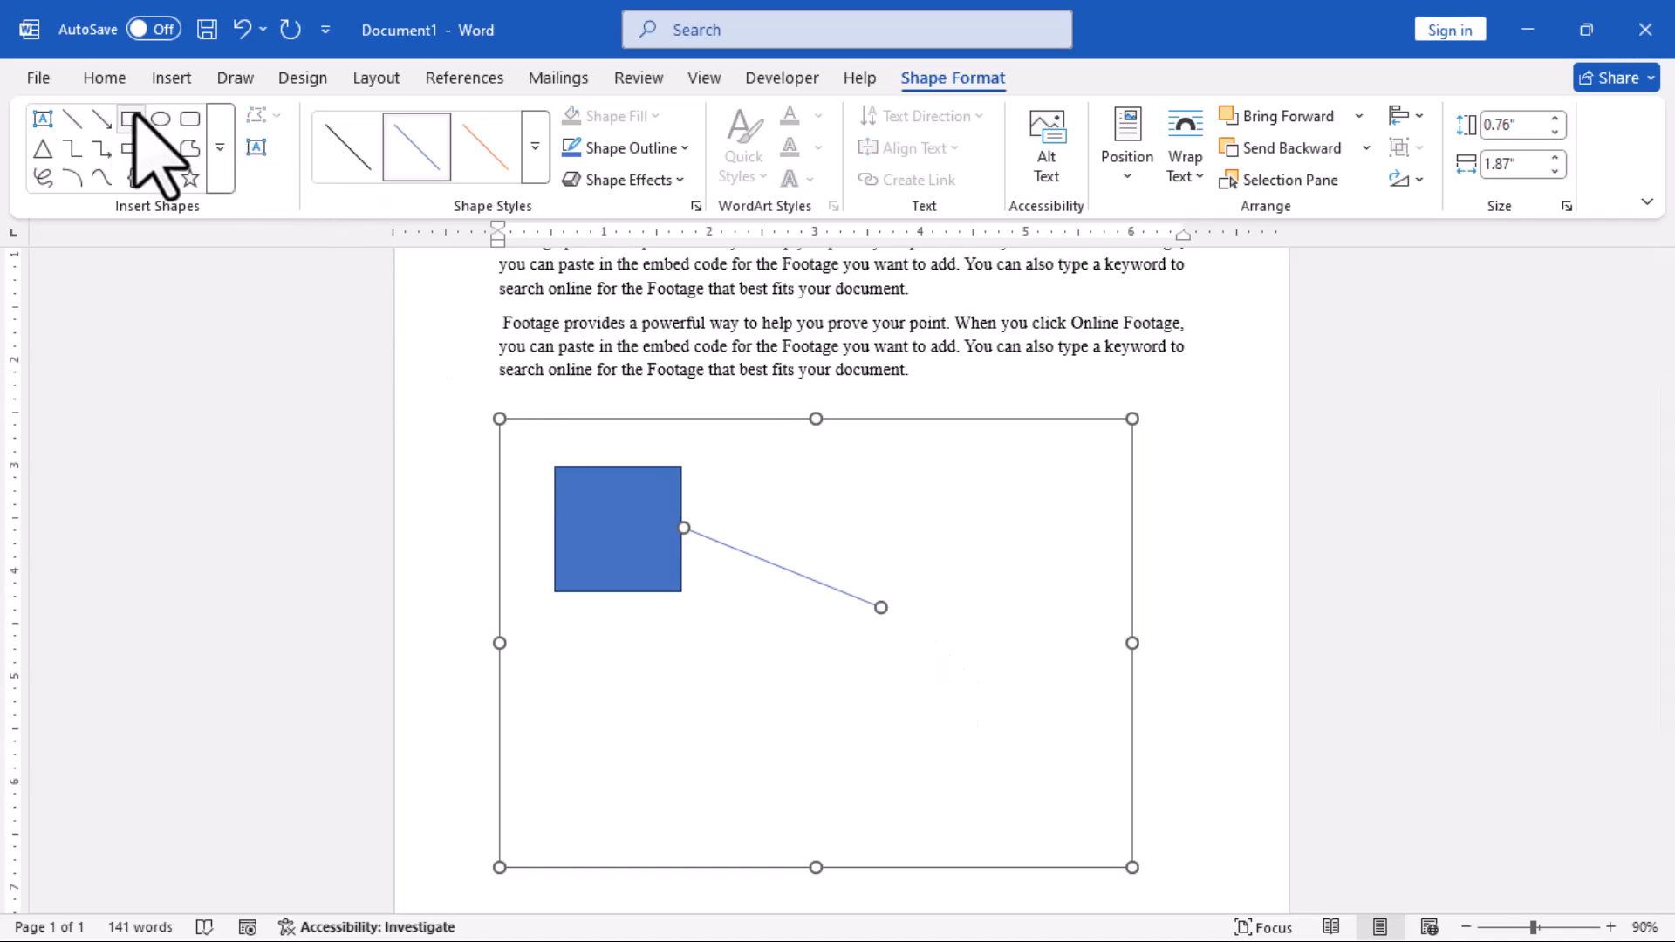
Draw a rounded rectangle in the right half of the canvas and move it slightly right and down, clear of the line.
{"action": "left_click", "coordinate": [189, 119]}
{"action": "left_click_drag", "start_coordinate": [837, 533], "coordinate": [991, 693]}
{"action": "left_click_drag", "start_coordinate": [935, 646], "coordinate": [1012, 662]}
Replace the loose line with one connecting the square's right side to the rounded rectangle's left side.
{"action": "left_click", "coordinate": [842, 591]}
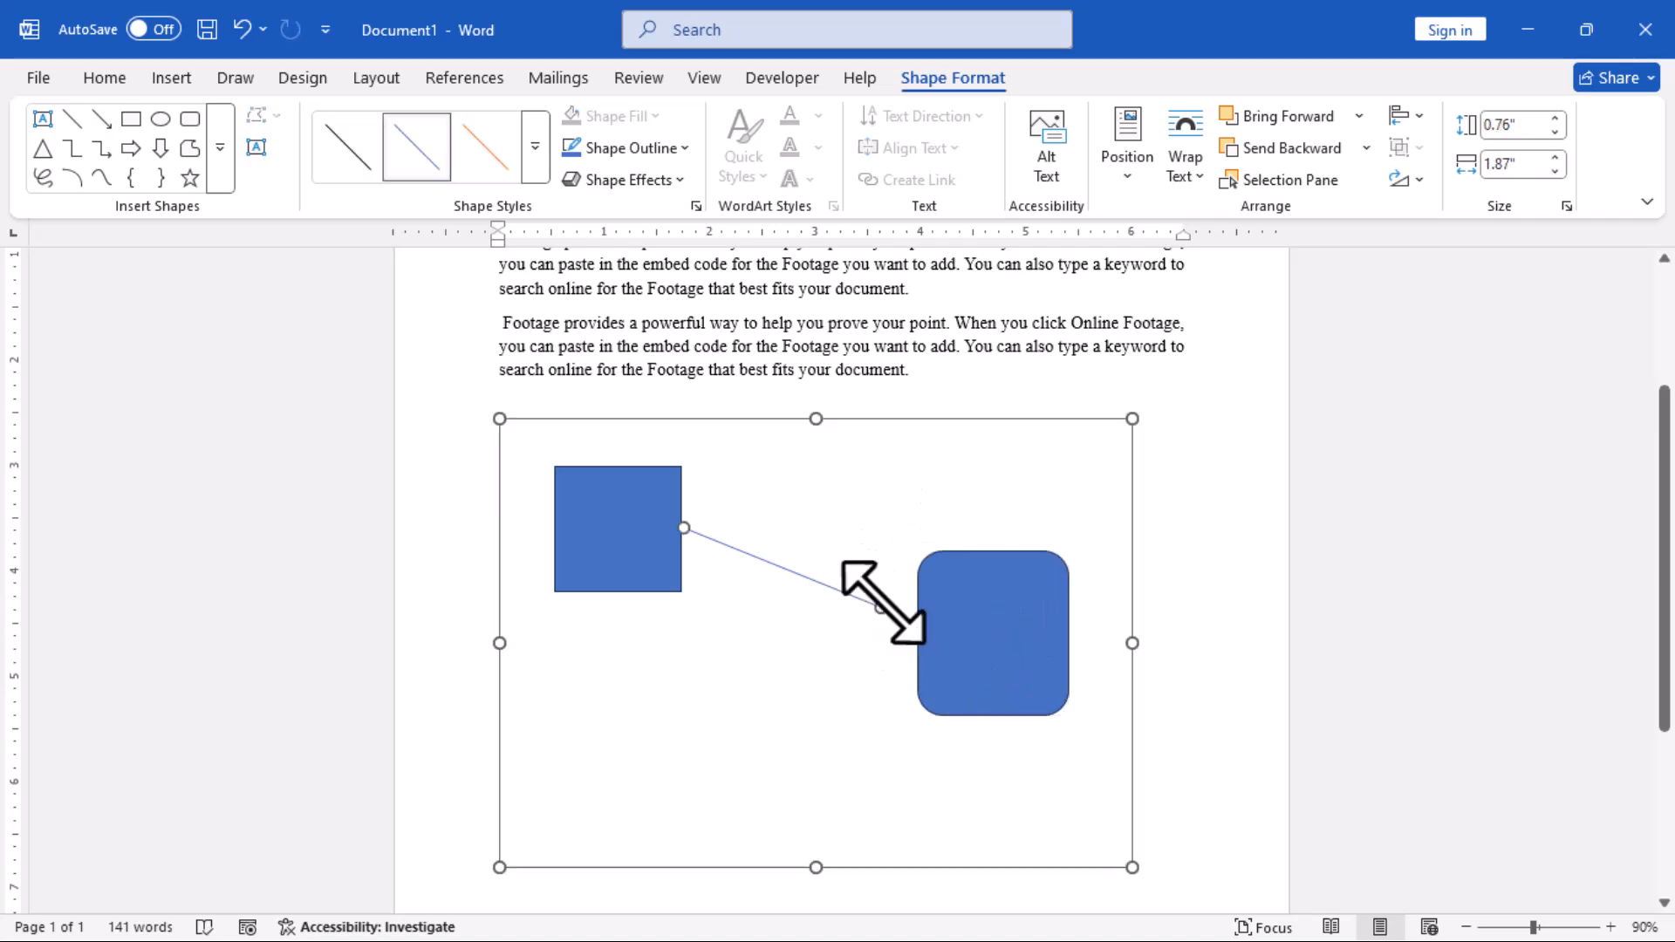
{"action": "left_click_drag", "start_coordinate": [882, 615], "coordinate": [801, 619]}
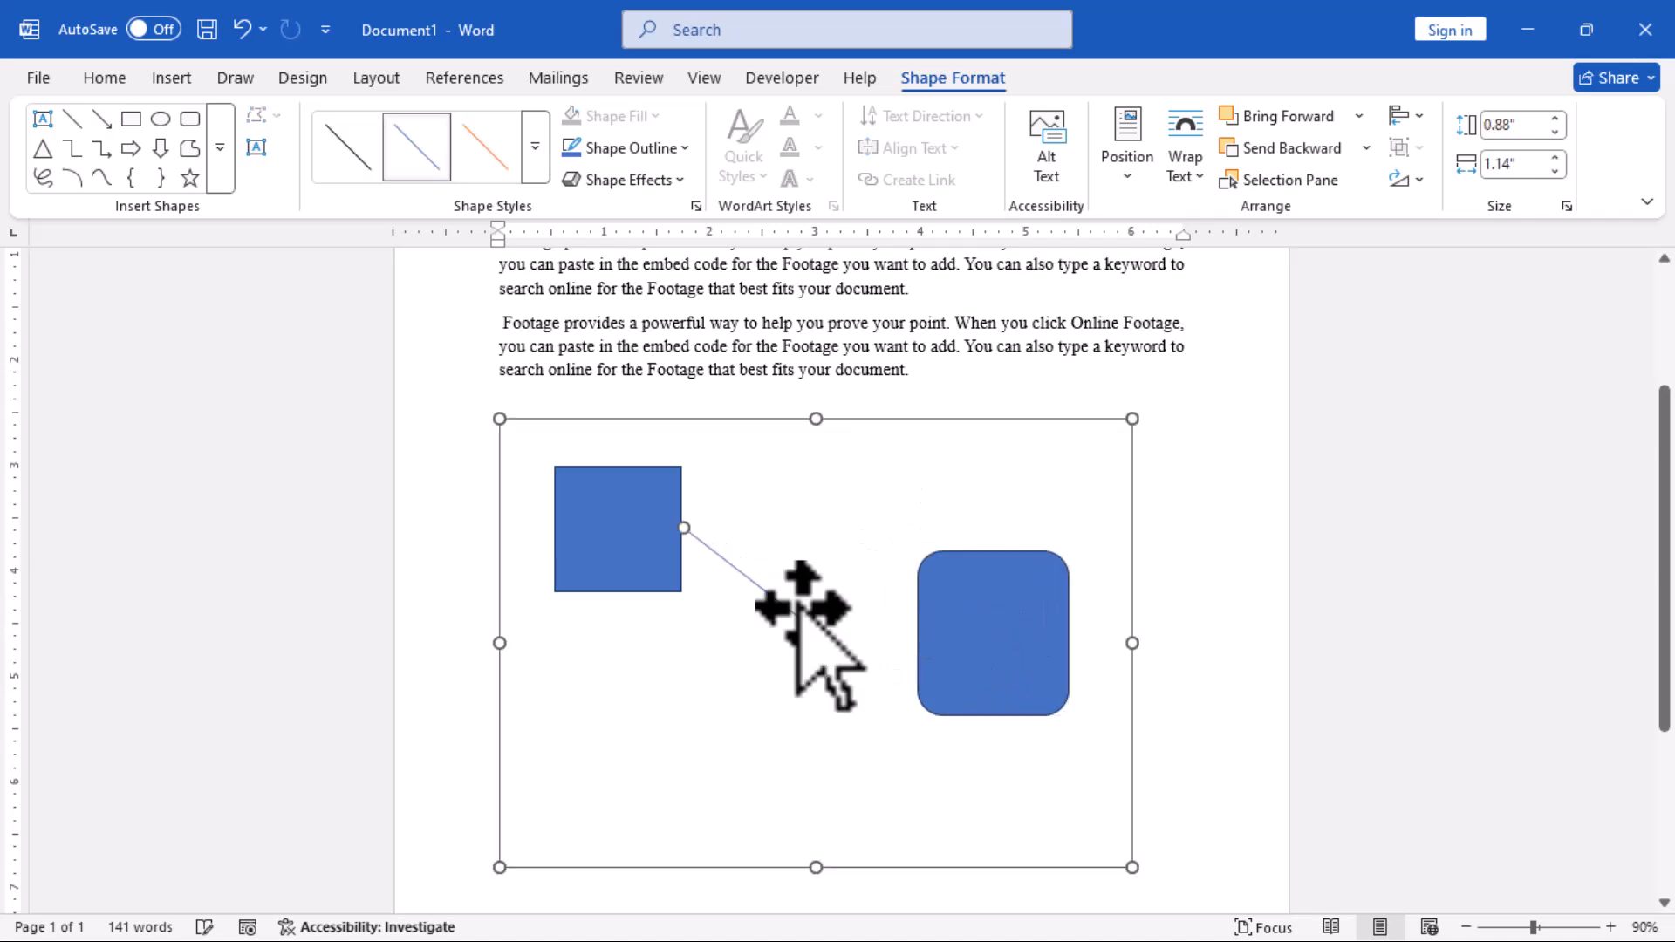
{"action": "key", "text": "ctrl+z"}
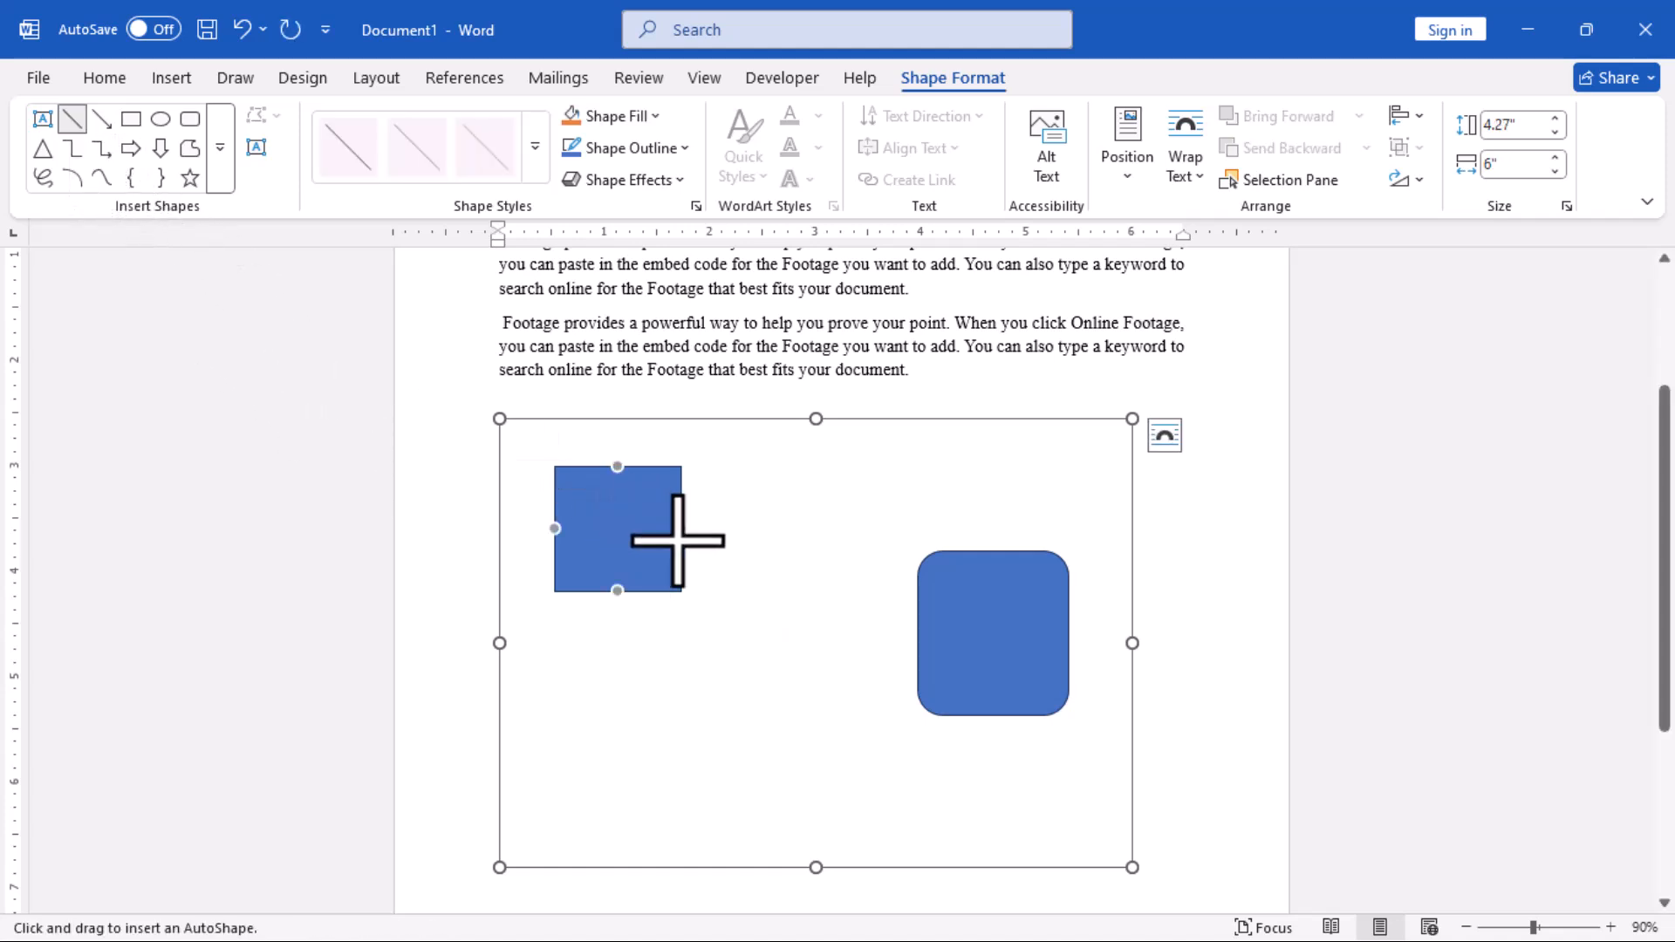
{"action": "left_click_drag", "start_coordinate": [675, 540], "coordinate": [917, 643]}
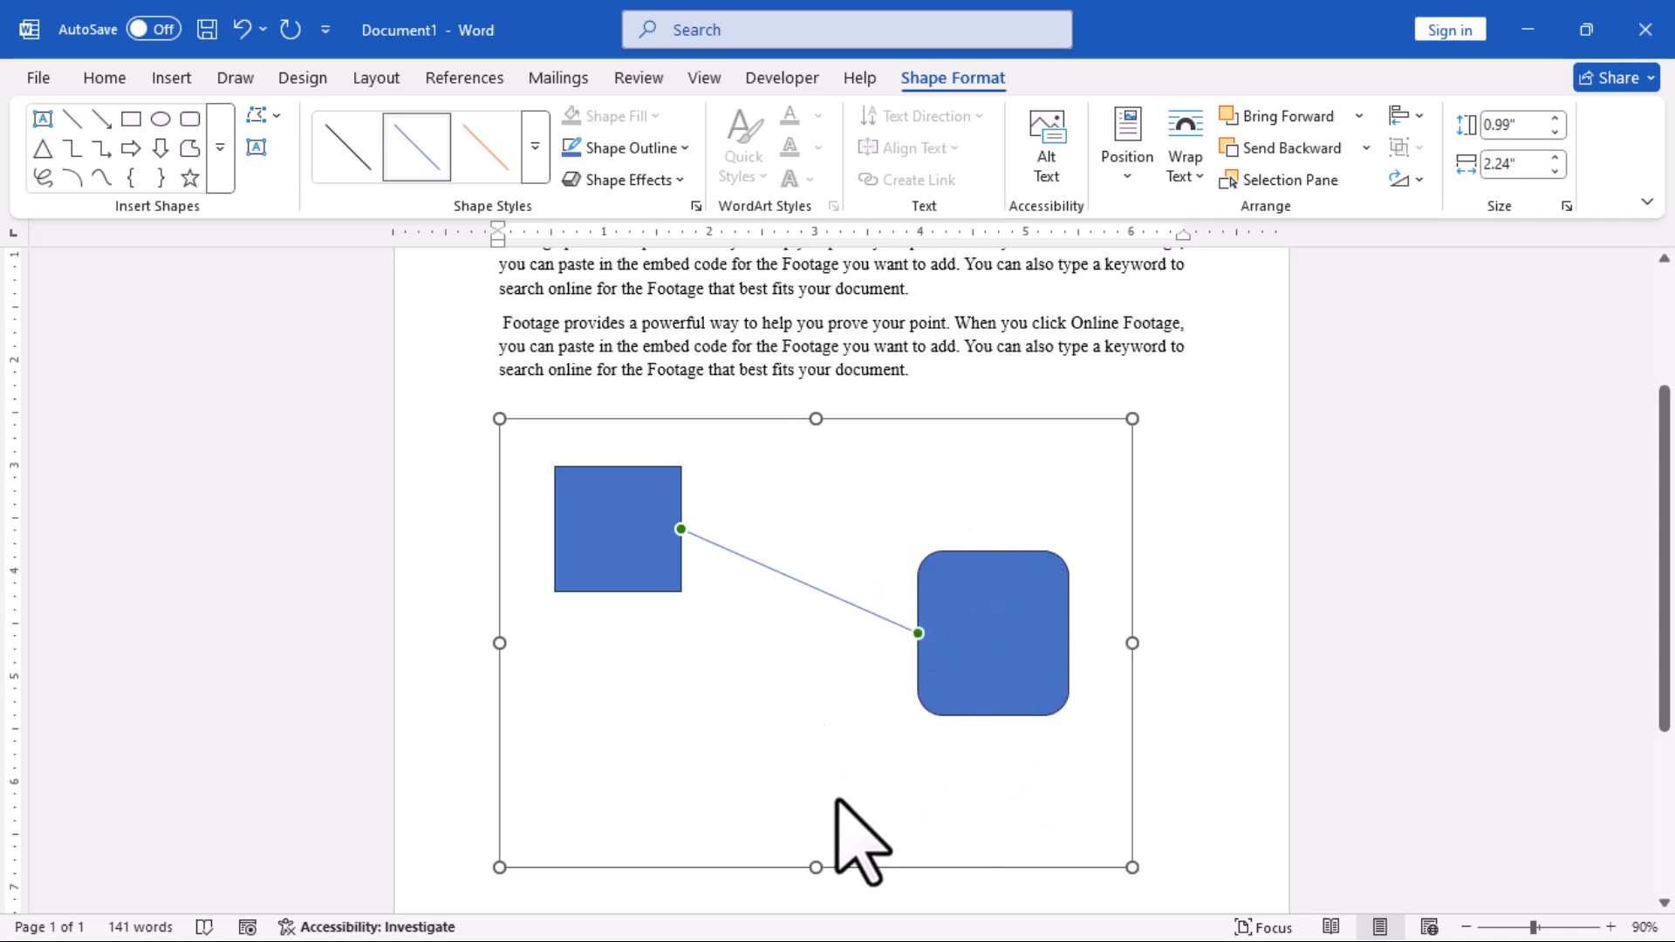
Draw a circle about 1.58" wide below the square and connect the square's bottom to the circle's top with a line.
{"action": "left_click", "coordinate": [158, 120]}
{"action": "left_click_drag", "start_coordinate": [643, 743], "coordinate": [701, 801]}
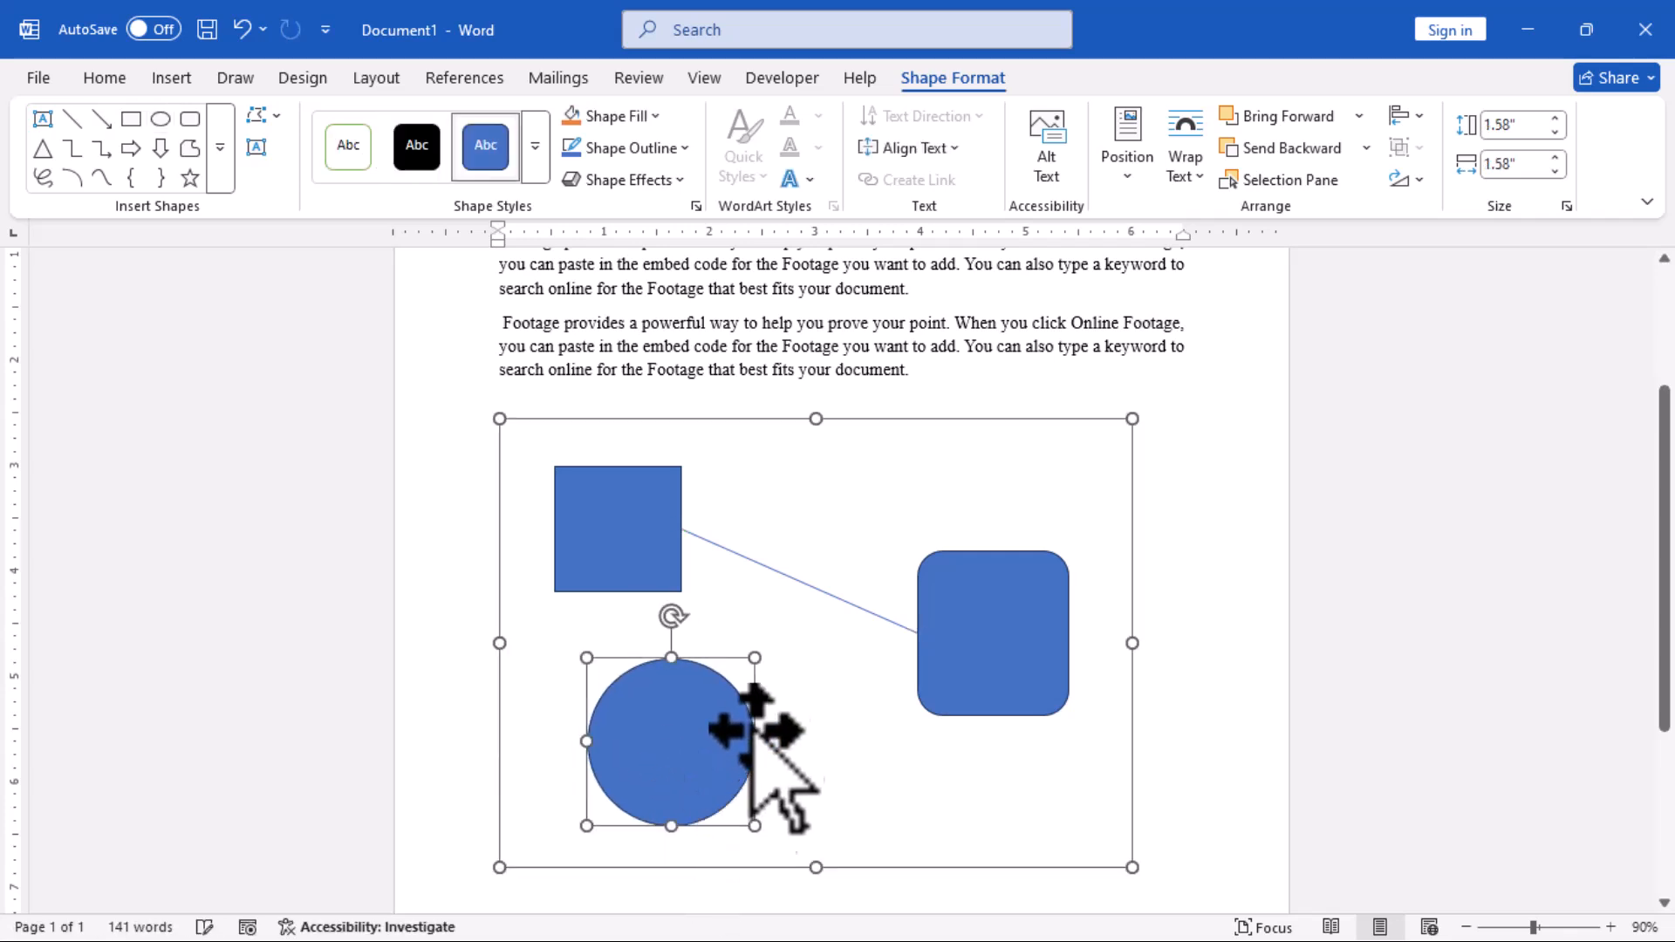
{"action": "left_click", "coordinate": [73, 119]}
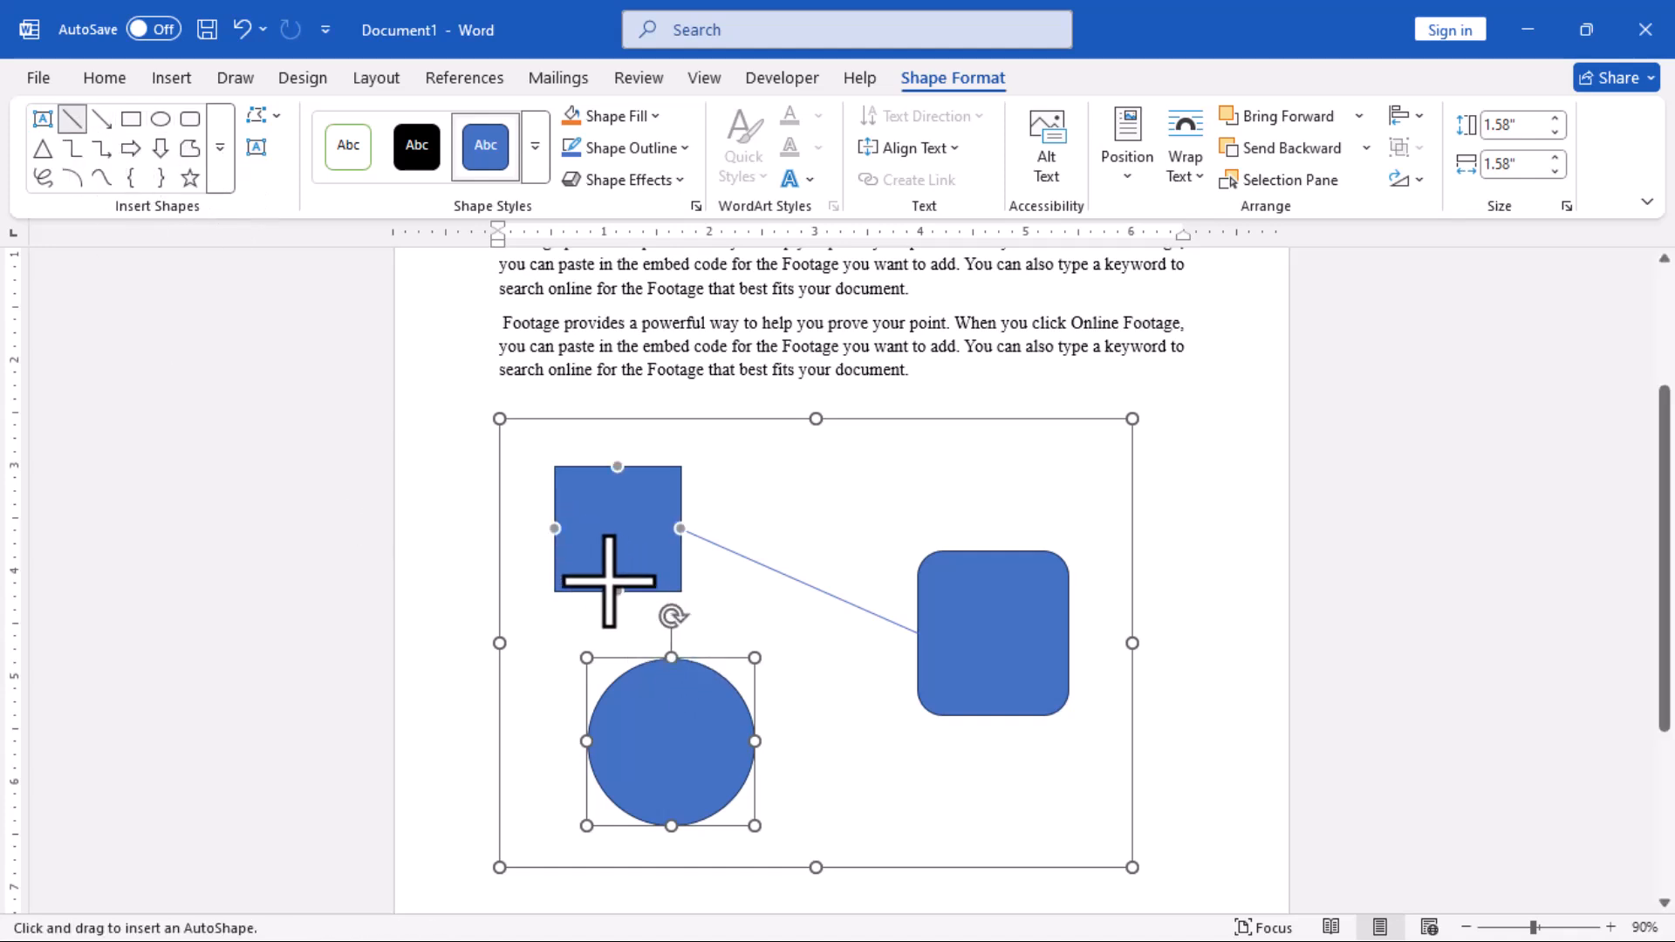
{"action": "left_click_drag", "start_coordinate": [615, 594], "coordinate": [671, 660]}
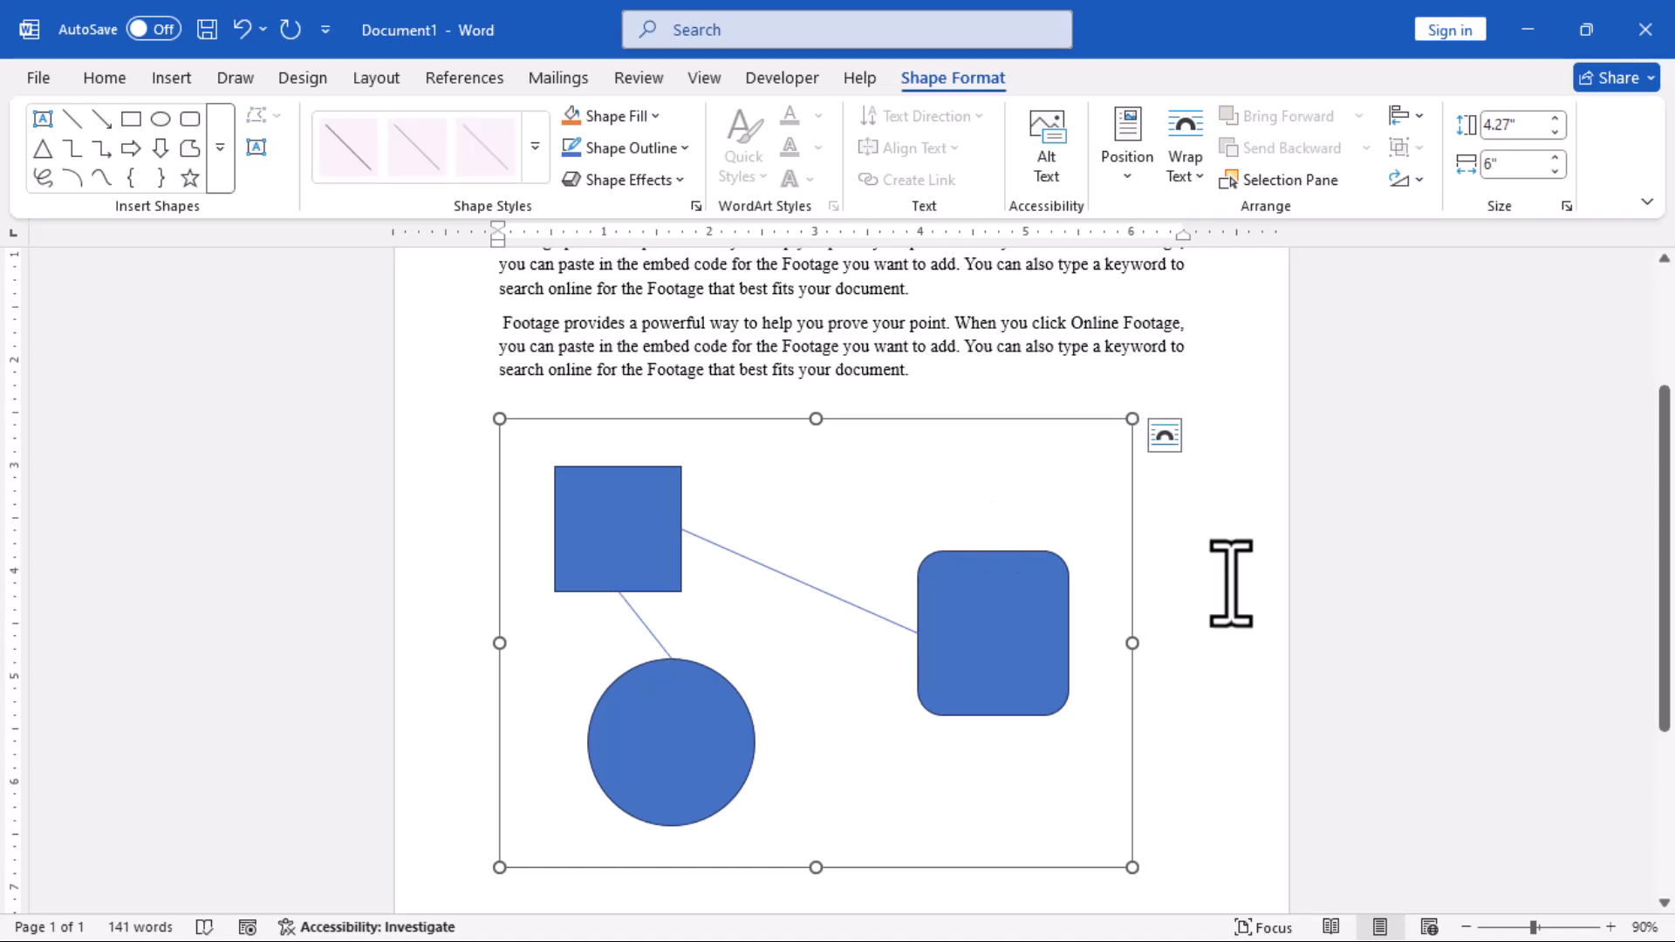
Rearrange the connected shapes with the circle at the canvas's upper left, the rounded rectangle at upper right and the square at lower centre.
{"action": "left_click_drag", "start_coordinate": [961, 654], "coordinate": [980, 501]}
{"action": "left_click_drag", "start_coordinate": [634, 548], "coordinate": [1043, 793]}
{"action": "left_click_drag", "start_coordinate": [651, 741], "coordinate": [607, 527]}
{"action": "left_click_drag", "start_coordinate": [984, 535], "coordinate": [1104, 470]}
{"action": "left_click", "coordinate": [1047, 778]}
{"action": "left_click_drag", "start_coordinate": [1047, 777], "coordinate": [798, 755]}
{"action": "left_click_drag", "start_coordinate": [610, 548], "coordinate": [583, 490]}
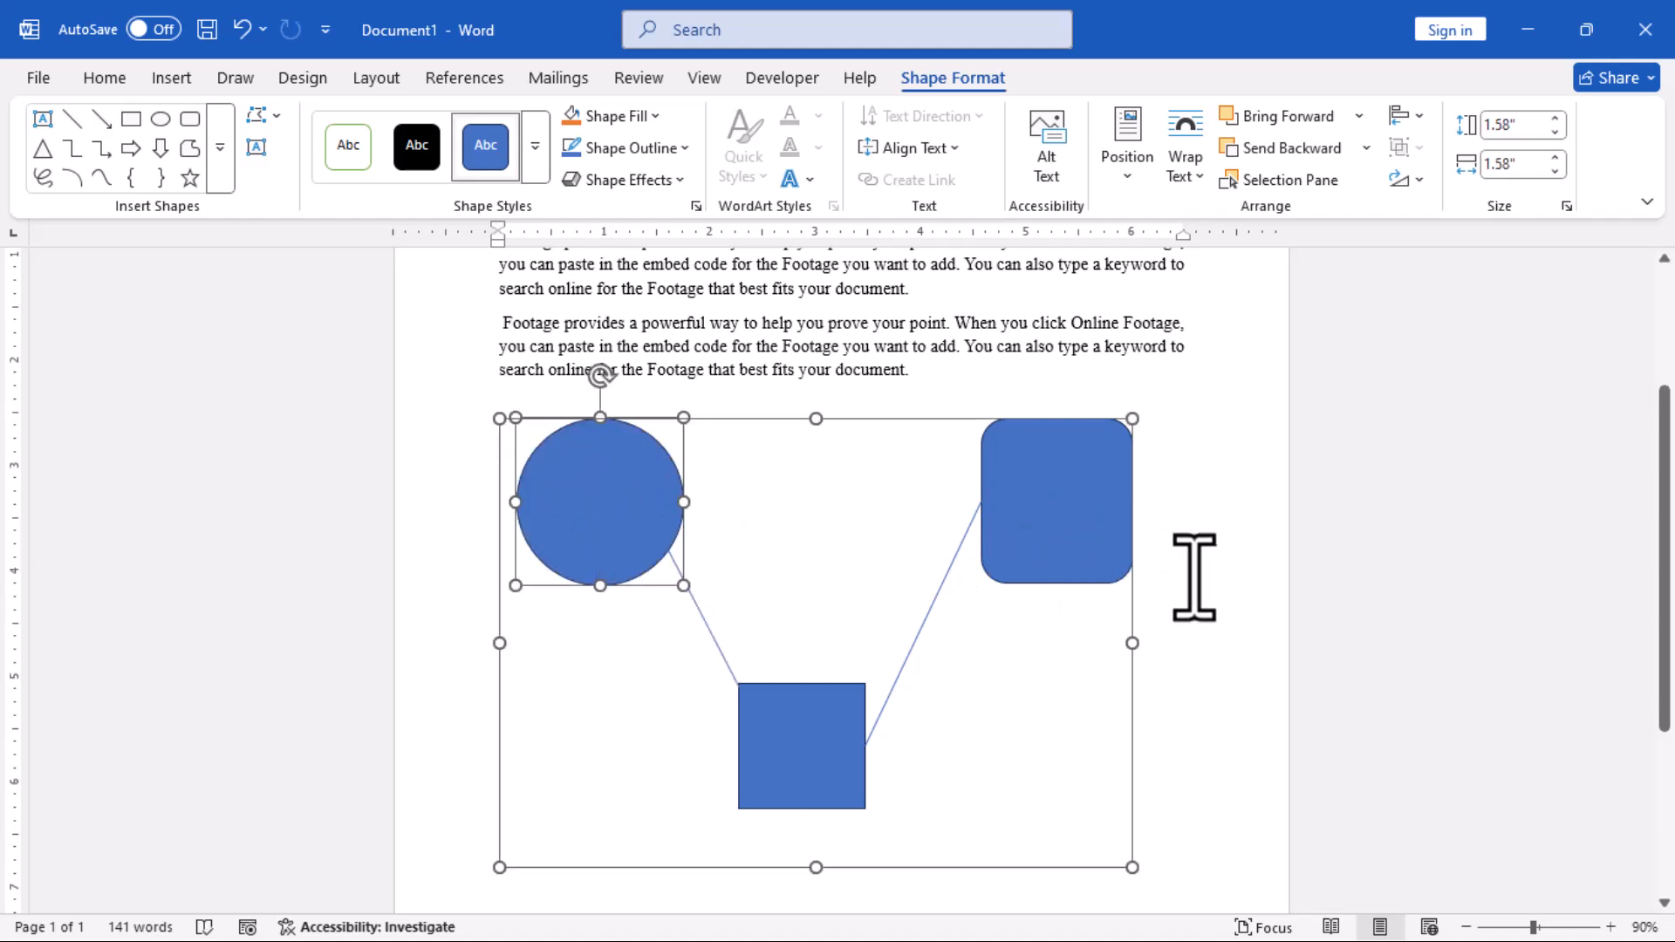
Shift the rounded rectangle slightly down, the circle slightly left, and the square to the canvas's bottom edge just right of centre.
{"action": "mouse_move", "coordinate": [1080, 517]}
{"action": "left_mouse_down"}
{"action": "mouse_move", "coordinate": [1117, 636]}
{"action": "mouse_move", "coordinate": [1219, 587]}
{"action": "mouse_move", "coordinate": [1096, 579]}
{"action": "mouse_move", "coordinate": [1088, 553]}
{"action": "mouse_move", "coordinate": [1117, 546]}
{"action": "left_mouse_up"}
{"action": "mouse_move", "coordinate": [562, 462]}
{"action": "left_mouse_down"}
{"action": "mouse_move", "coordinate": [640, 460]}
{"action": "mouse_move", "coordinate": [555, 460]}
{"action": "left_mouse_up"}
{"action": "left_click_drag", "start_coordinate": [773, 753], "coordinate": [655, 787]}
{"action": "mouse_move", "coordinate": [815, 797]}
{"action": "left_mouse_down"}
{"action": "mouse_move", "coordinate": [829, 851]}
{"action": "mouse_move", "coordinate": [787, 878]}
{"action": "mouse_move", "coordinate": [828, 850]}
{"action": "mouse_move", "coordinate": [658, 762]}
{"action": "mouse_move", "coordinate": [899, 798]}
{"action": "mouse_move", "coordinate": [867, 800]}
{"action": "mouse_move", "coordinate": [864, 825]}
{"action": "left_mouse_up"}
{"action": "left_click", "coordinate": [1091, 777]}
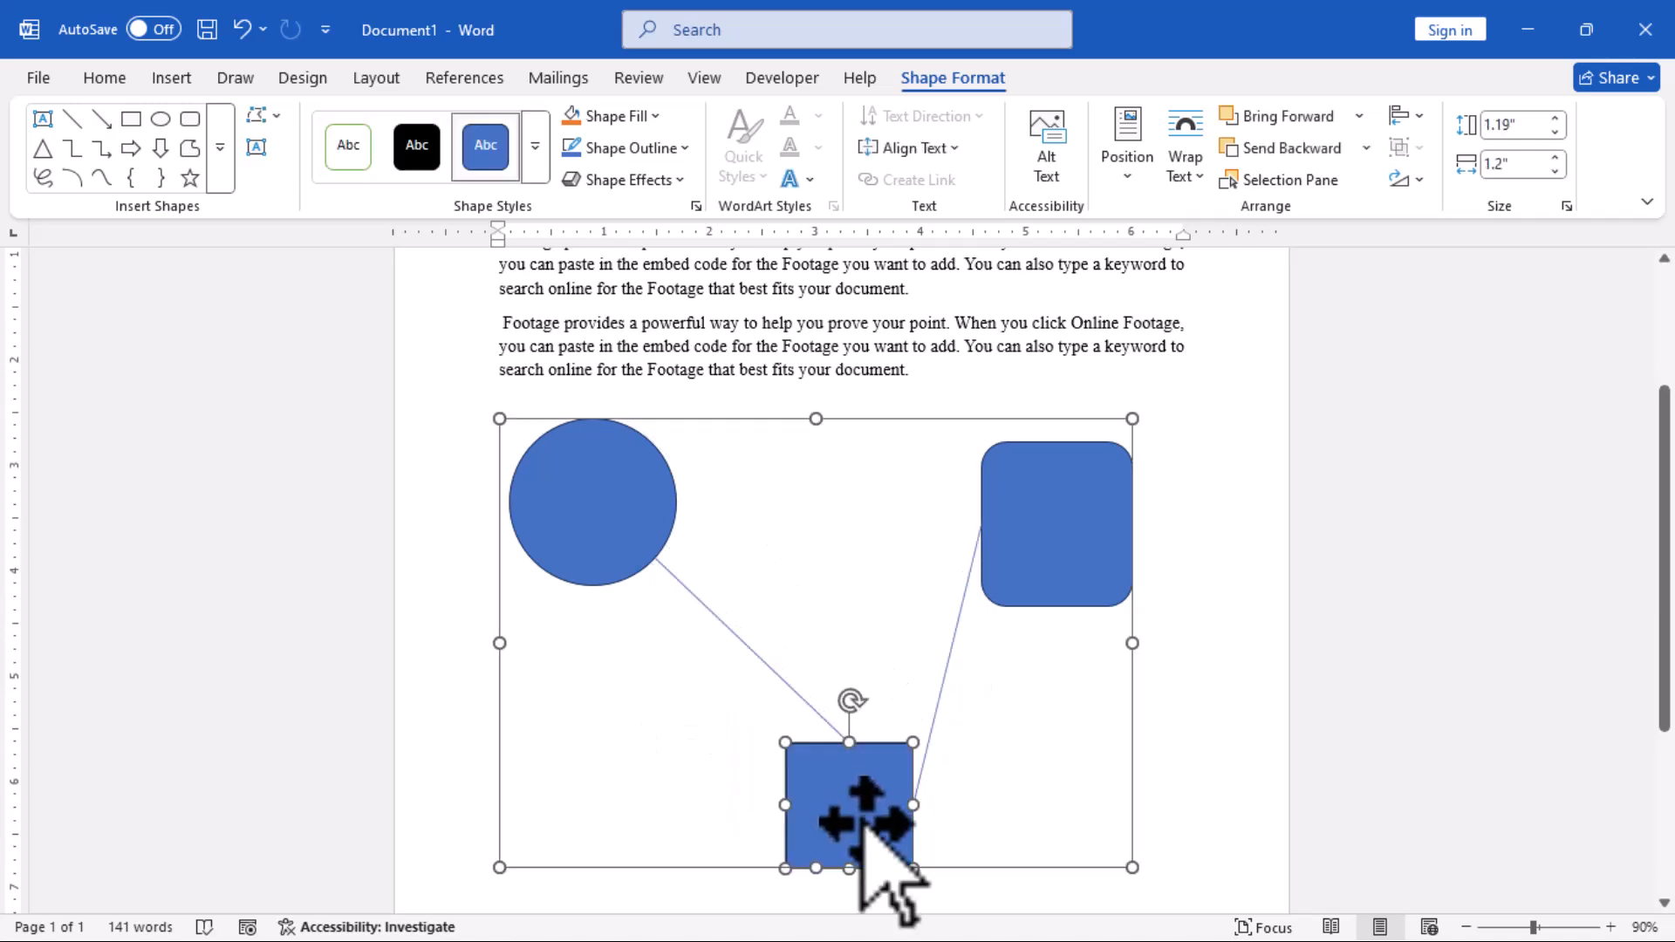